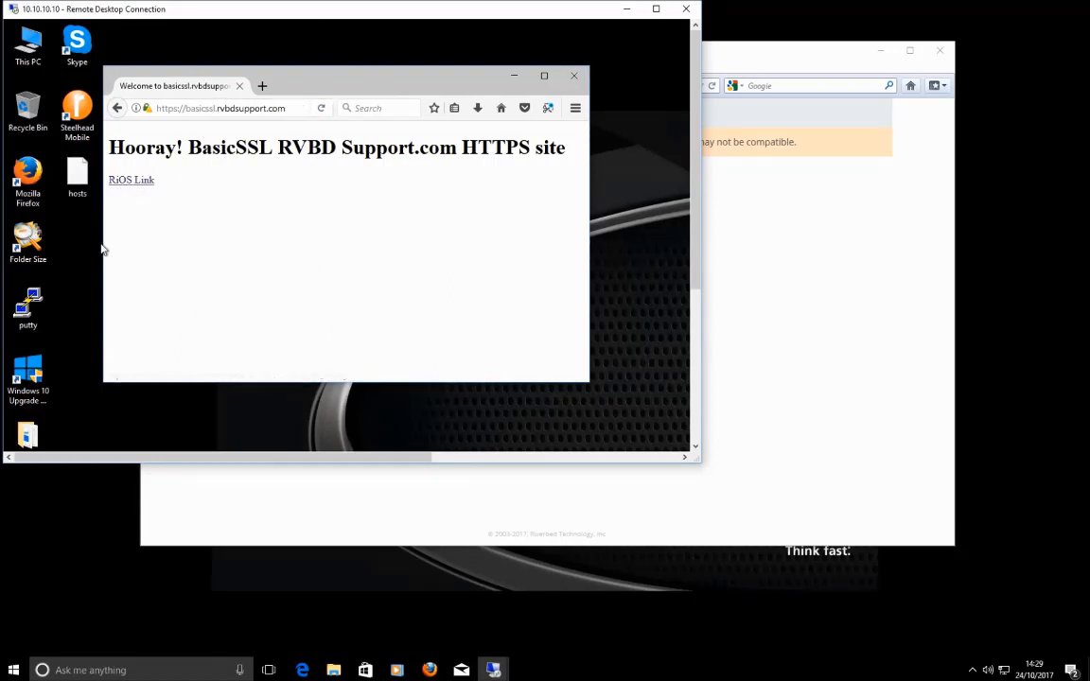
Step: Sign in to the branch-II SteelHead with the admin account and password, then open the Reports menu
click(866, 316)
click(521, 343)
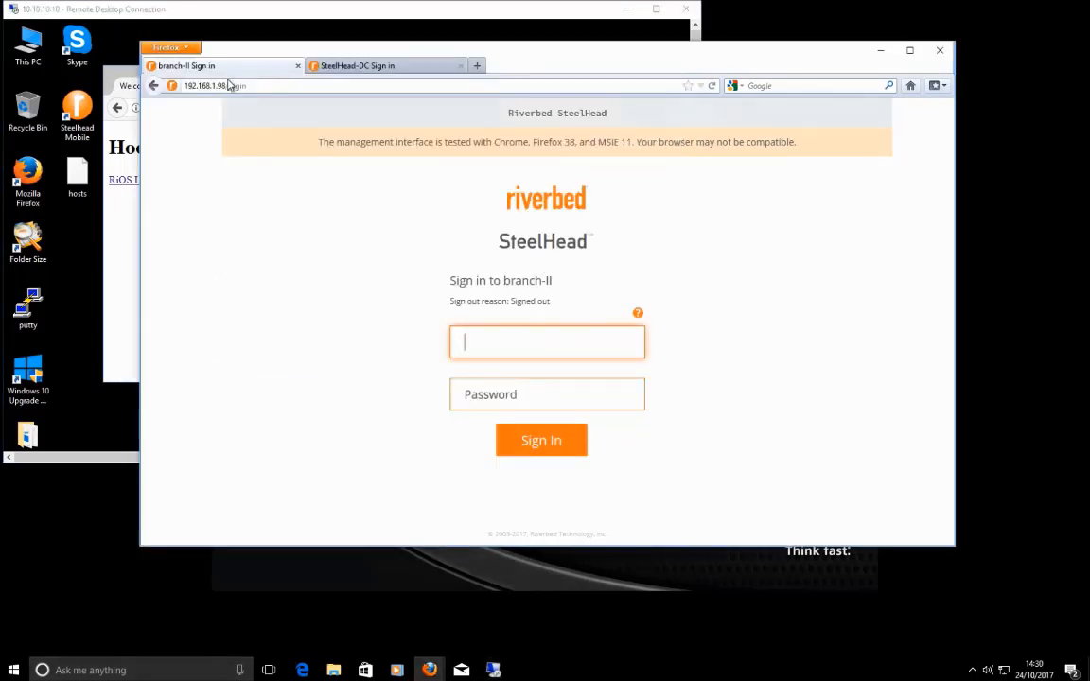
text(admin)
key(Tab)
text(password)
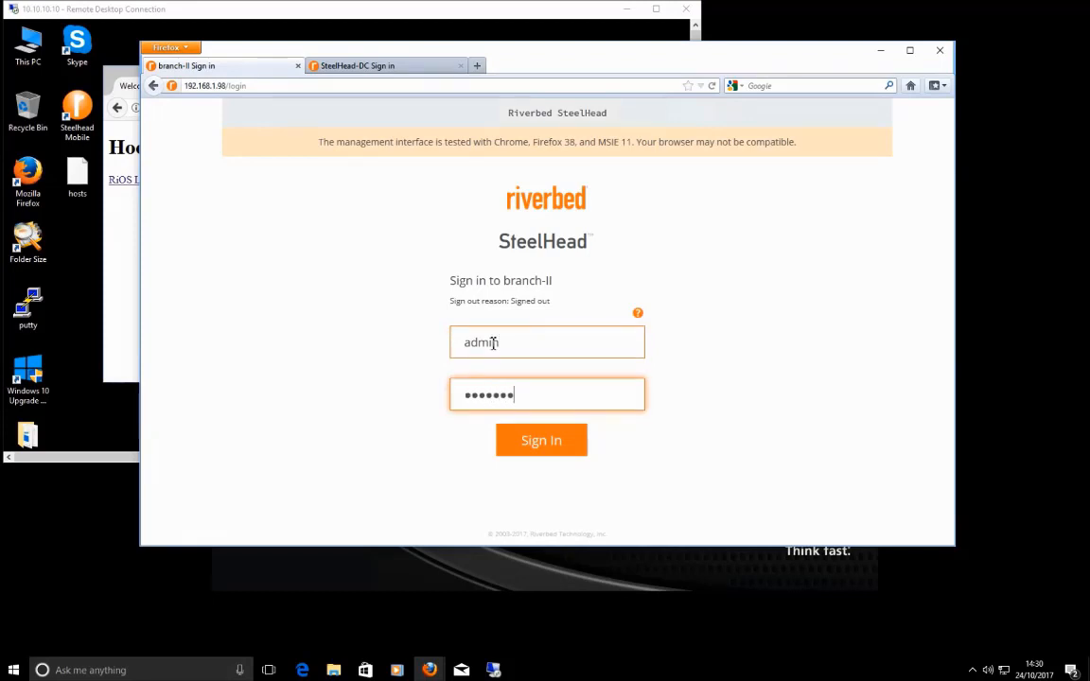
key(Return)
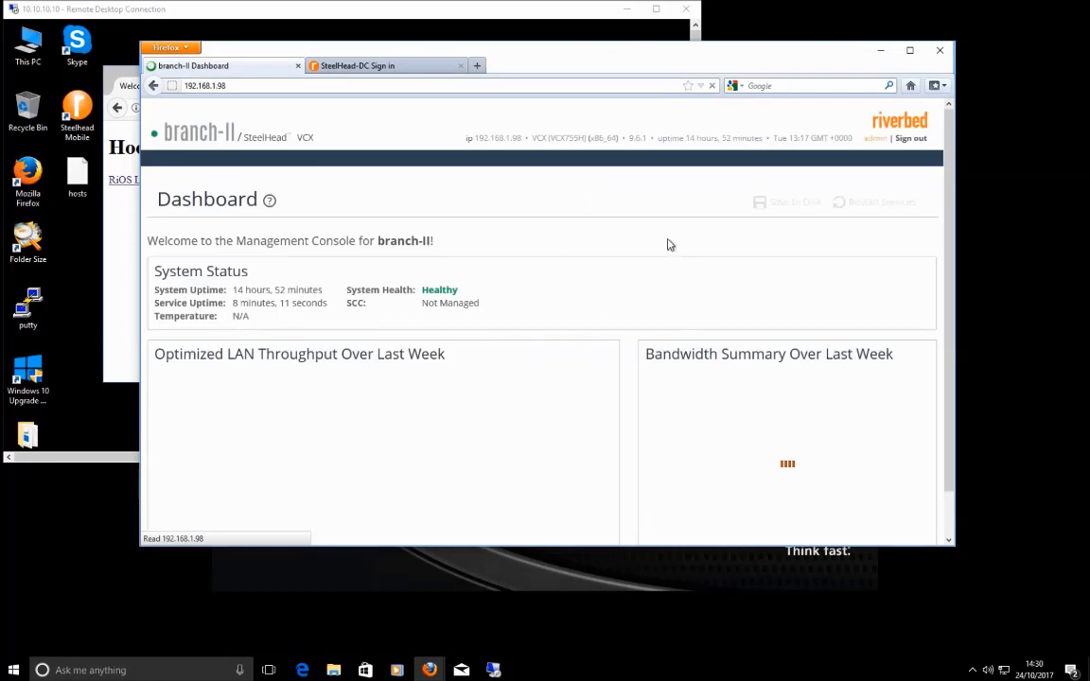
click(761, 162)
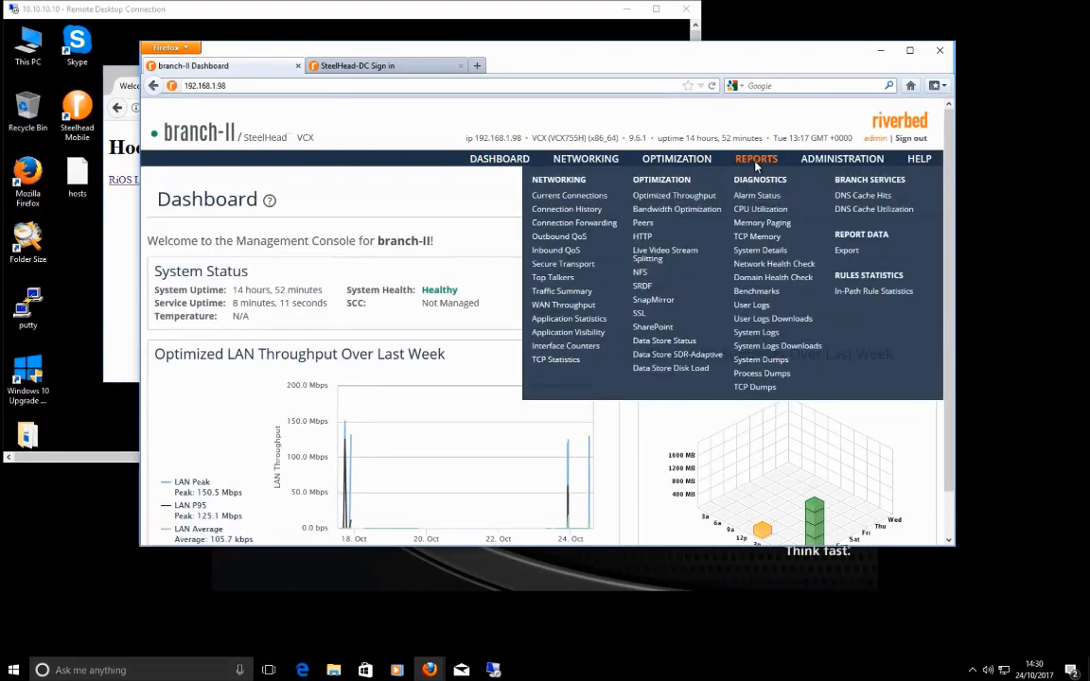
Step: Open branch-II's Current Connections report and start an HTTPS download of the RiOS image on the branch client
click(571, 197)
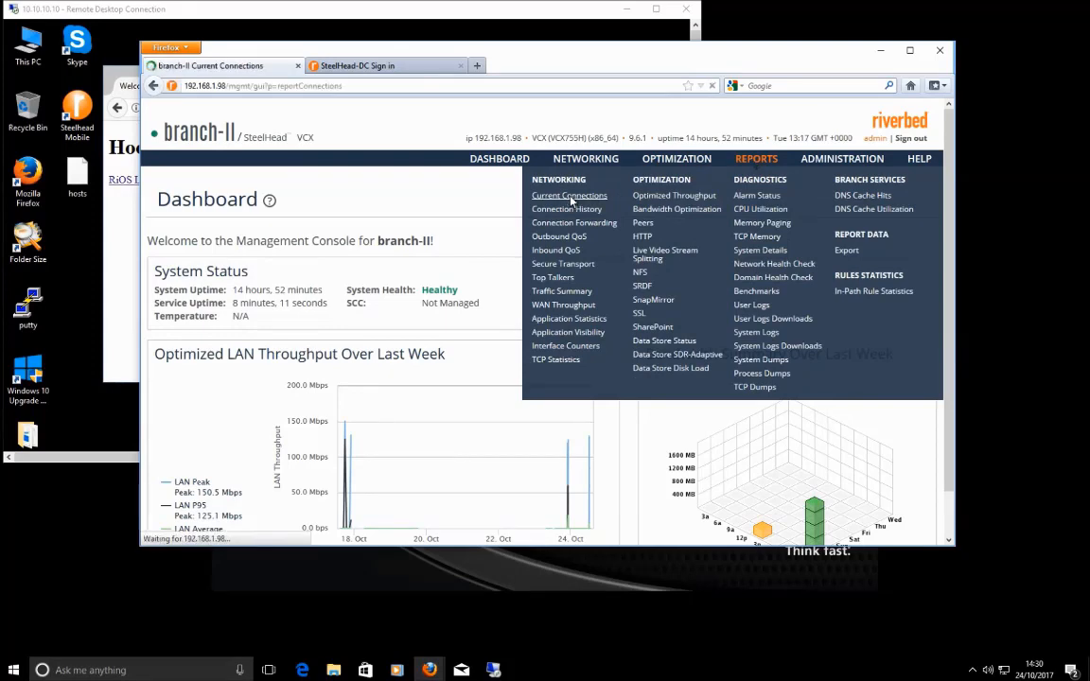
click(108, 226)
click(322, 110)
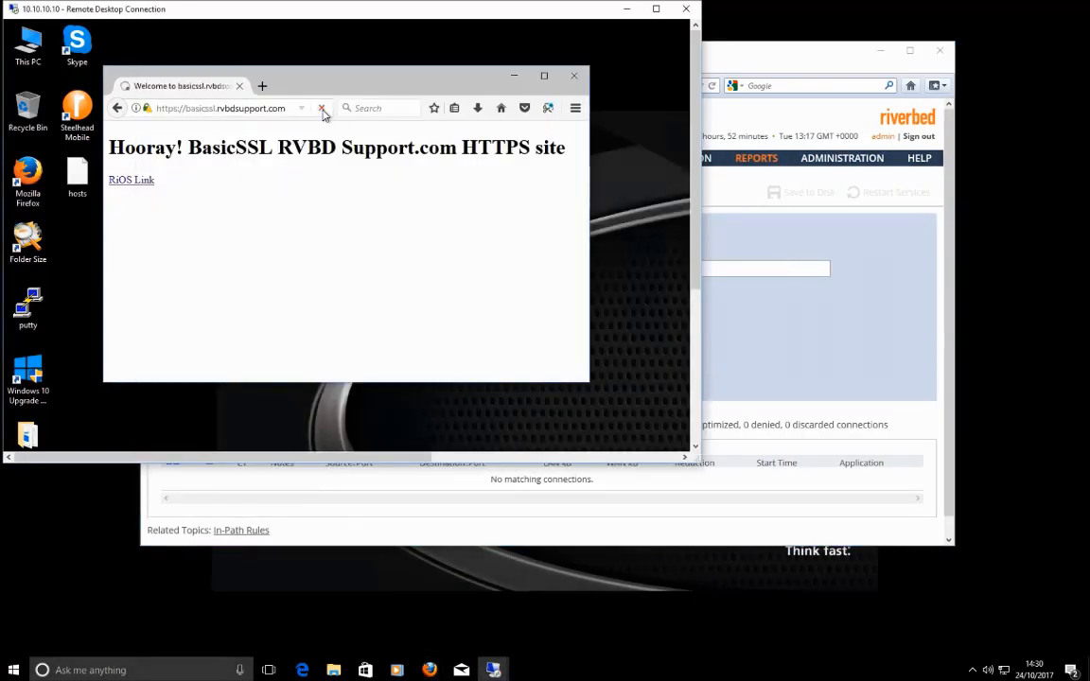
click(135, 186)
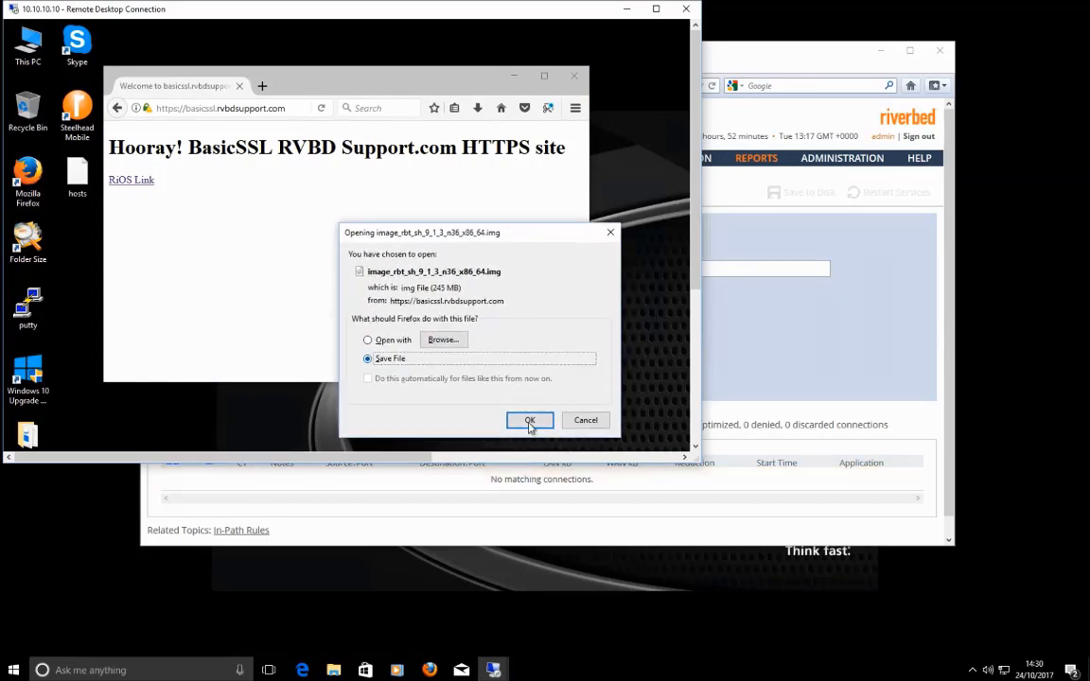
key(Return)
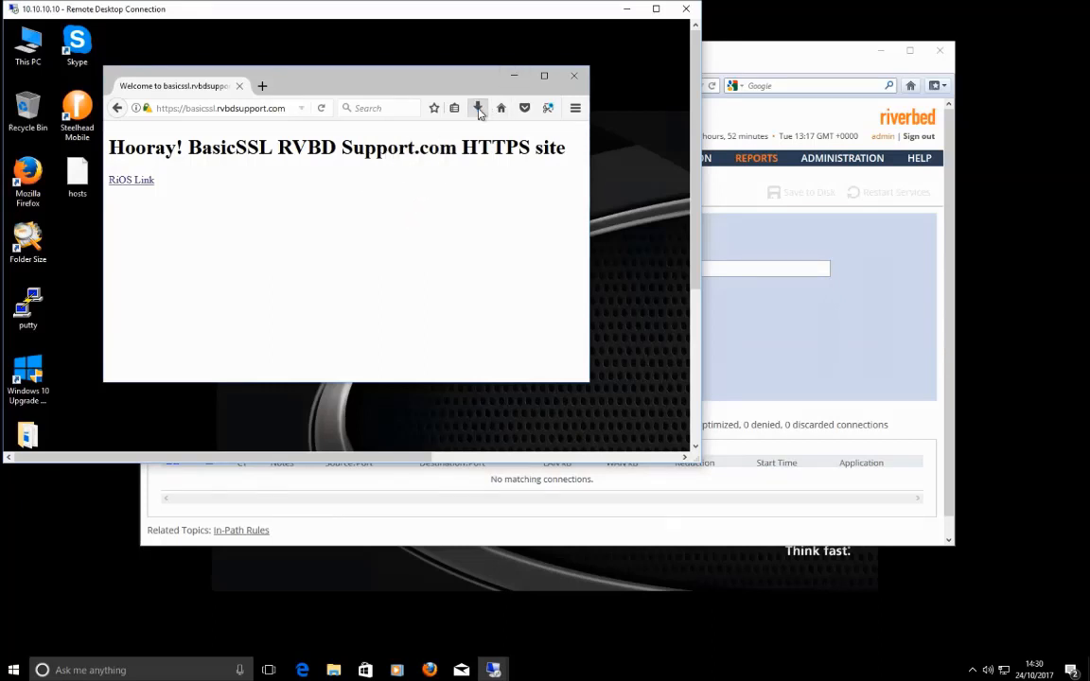
click(479, 108)
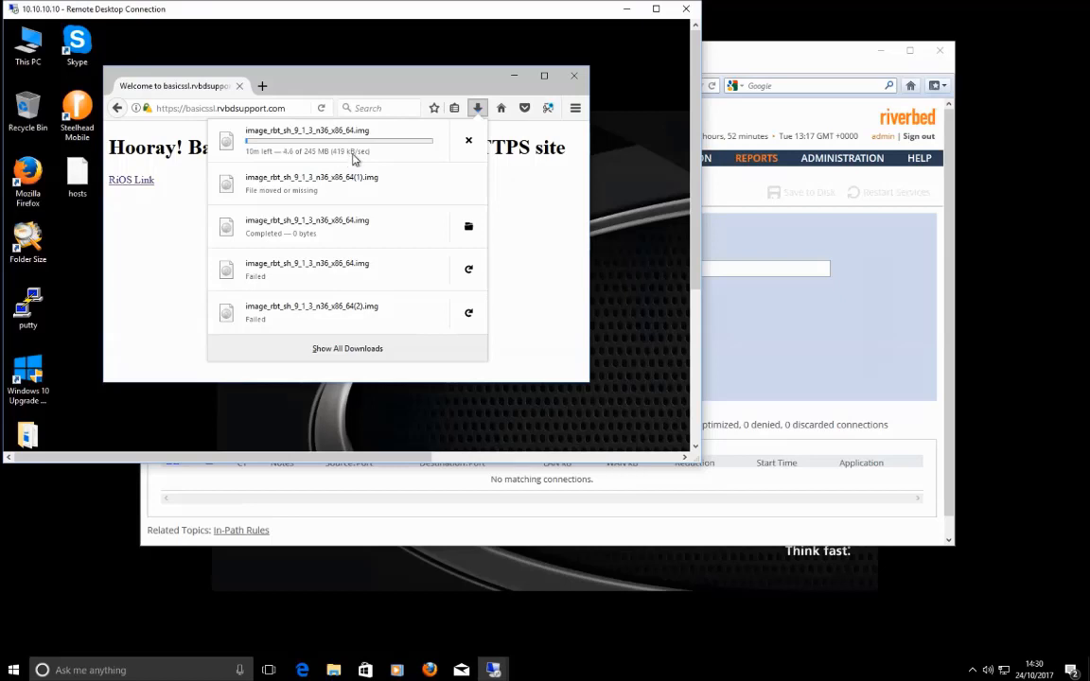
click(737, 234)
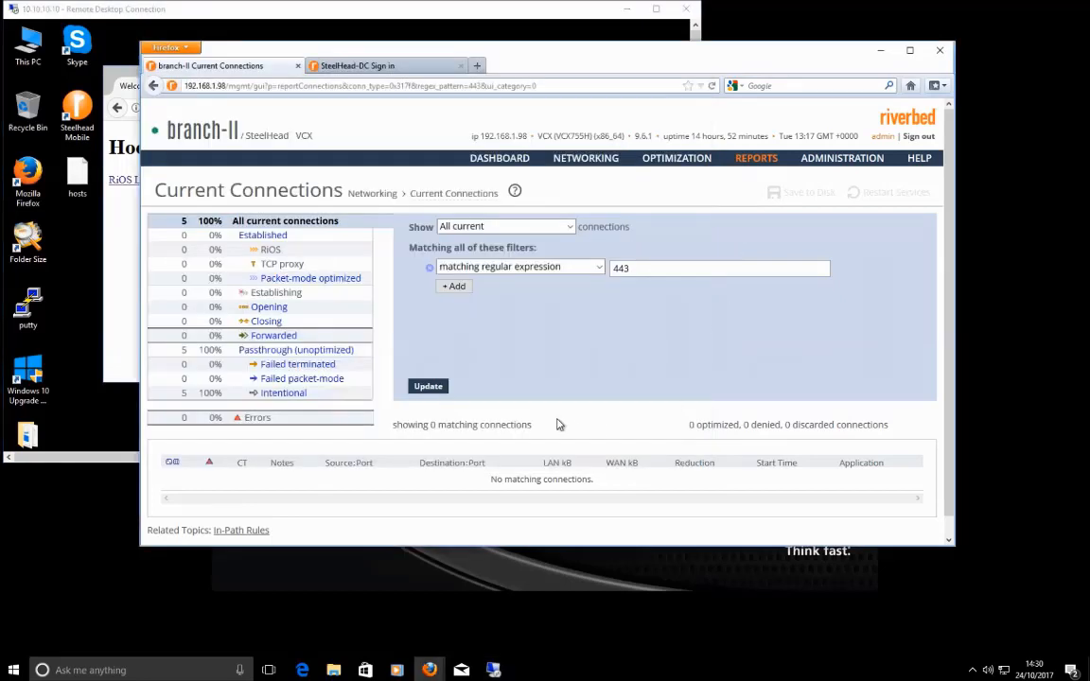
Step: Refresh the port 443 connection list and expand the 10.10.10.10 → 10.70.70.70:443 connection details
click(441, 390)
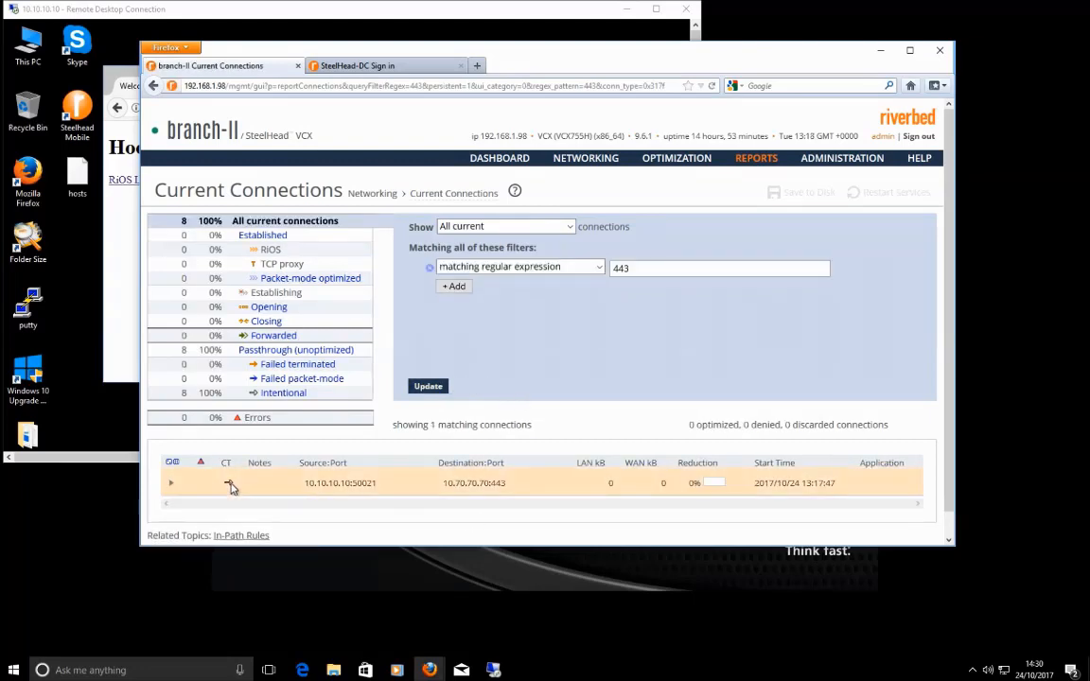
click(171, 483)
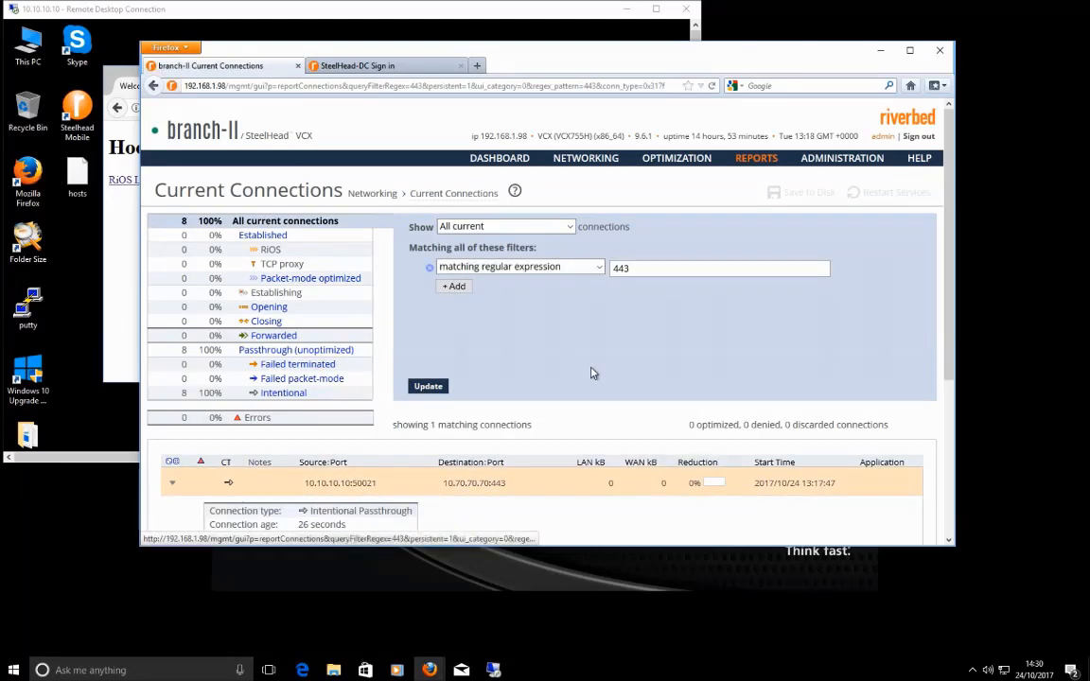
scroll(590, 374, down, 3)
scroll(341, 365, up, 3)
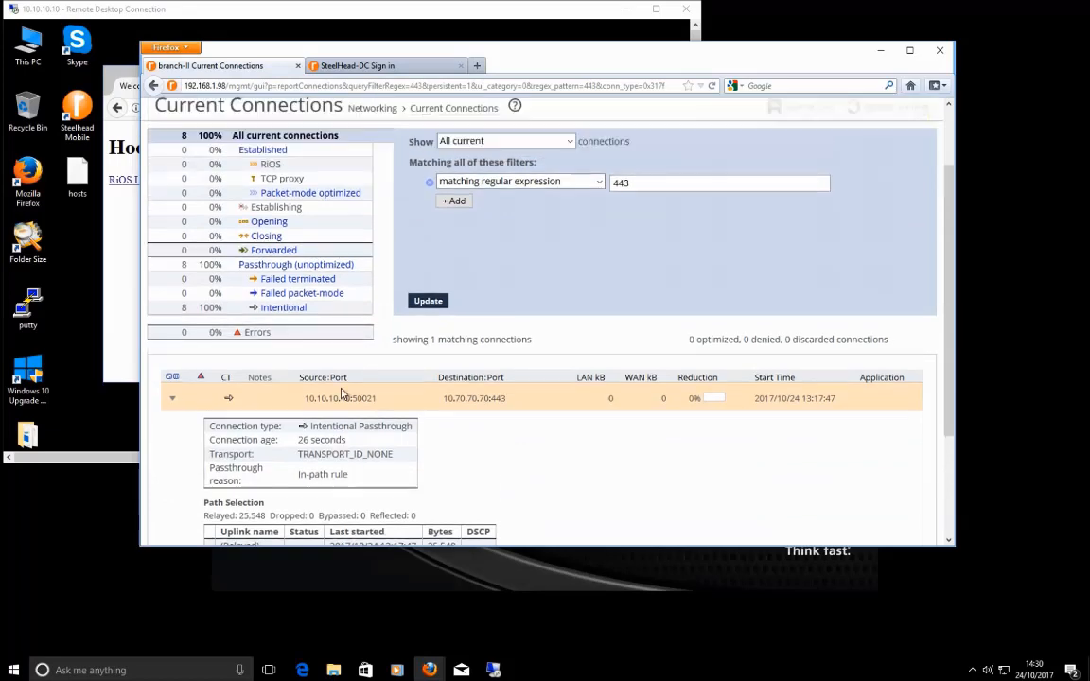
scroll(467, 457, down, 2)
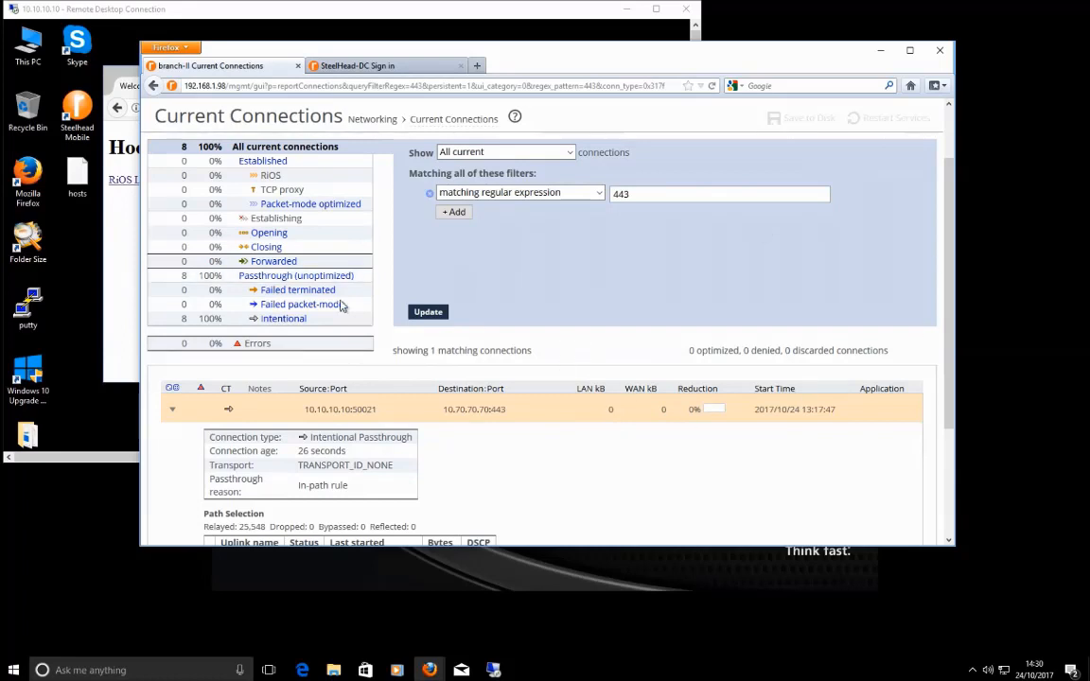
Step: Cancel the in-progress RiOS image download in the branch client's browser
click(123, 242)
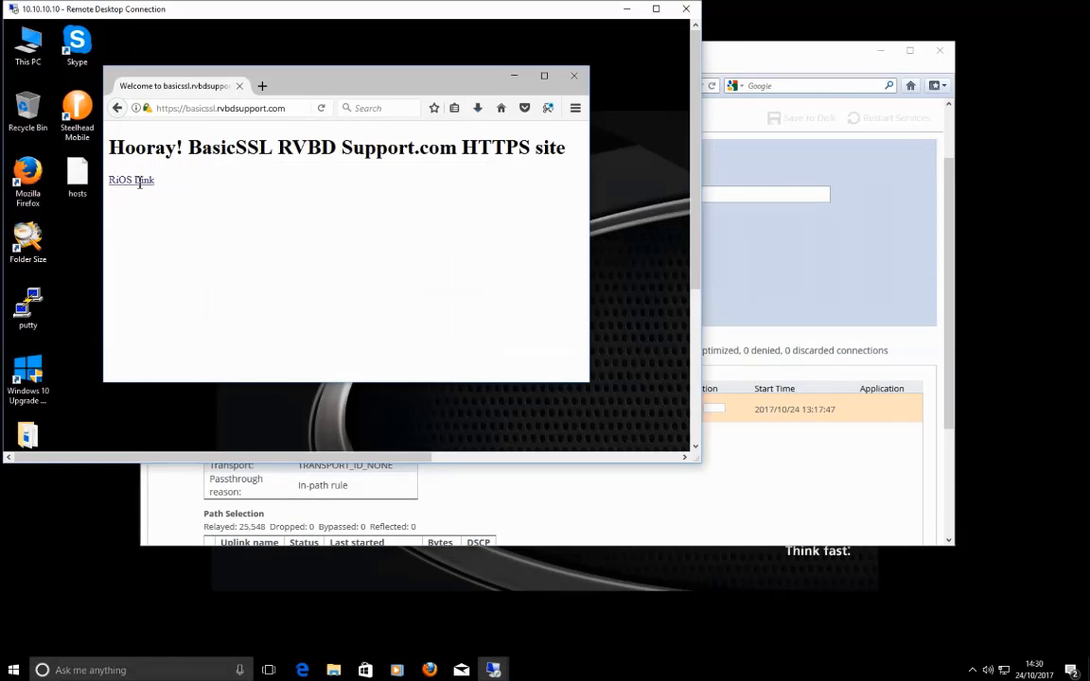
click(479, 109)
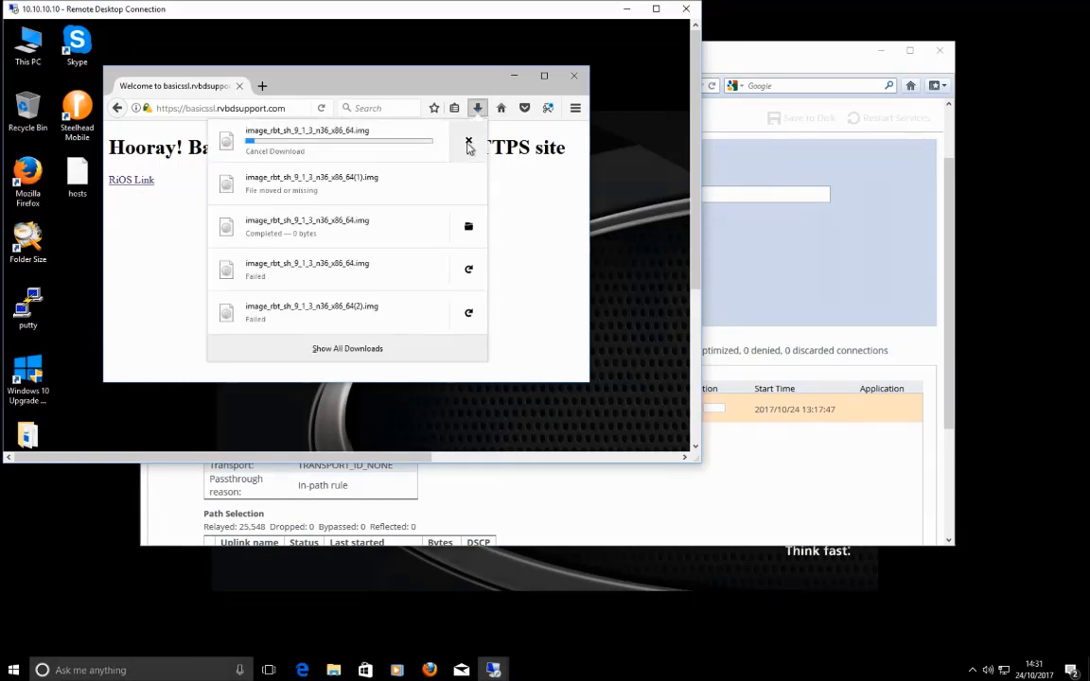
click(468, 142)
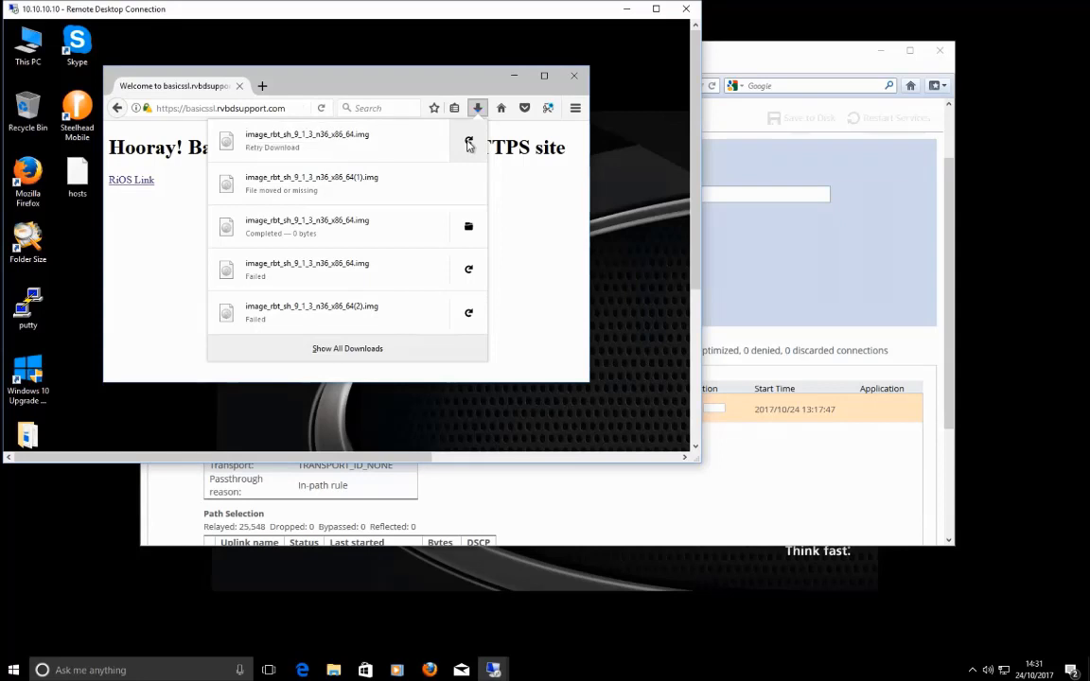
click(819, 283)
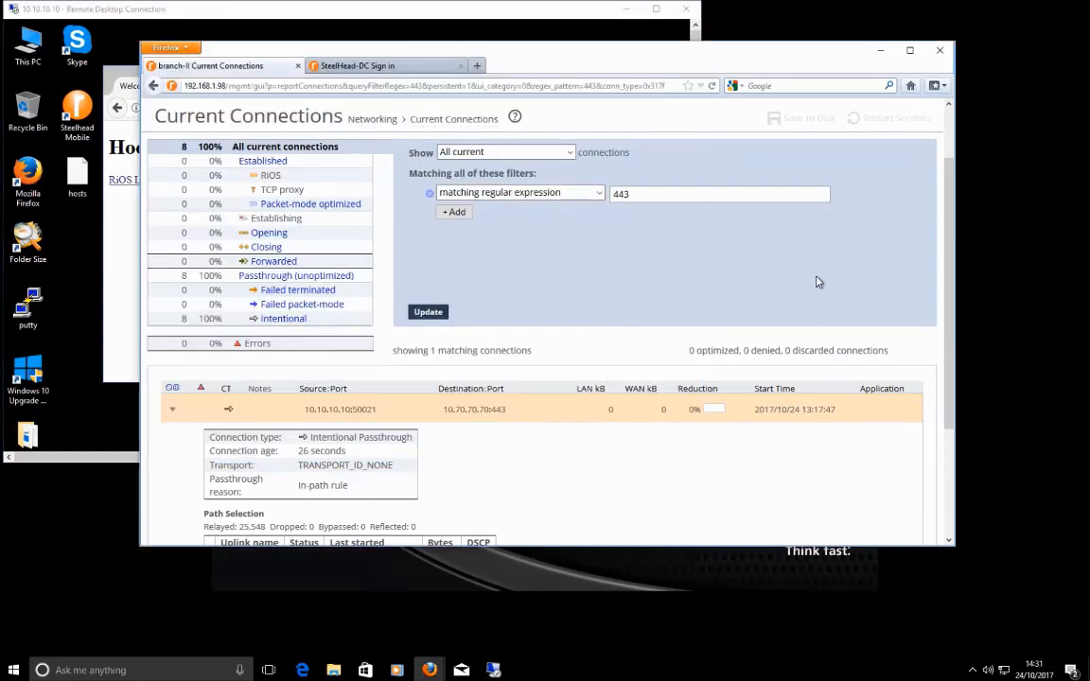
Step: Highlight the connection's source 10.10.10.10 and destination 10.70.70.70 addresses in the report
click(345, 66)
click(209, 64)
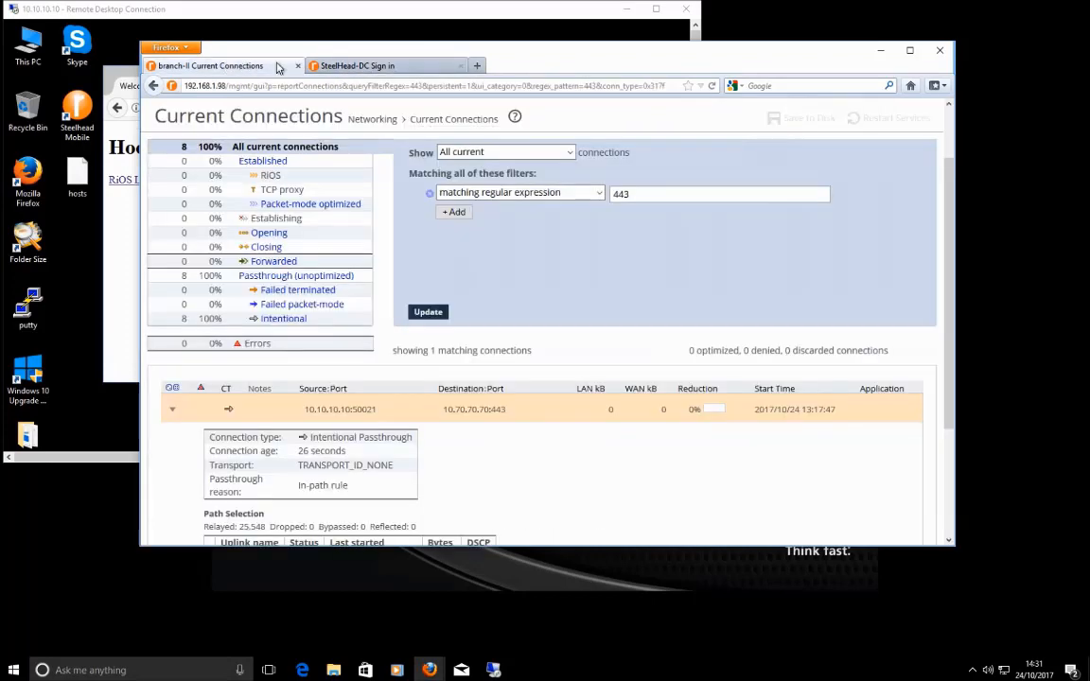
click(378, 66)
click(213, 66)
click(379, 66)
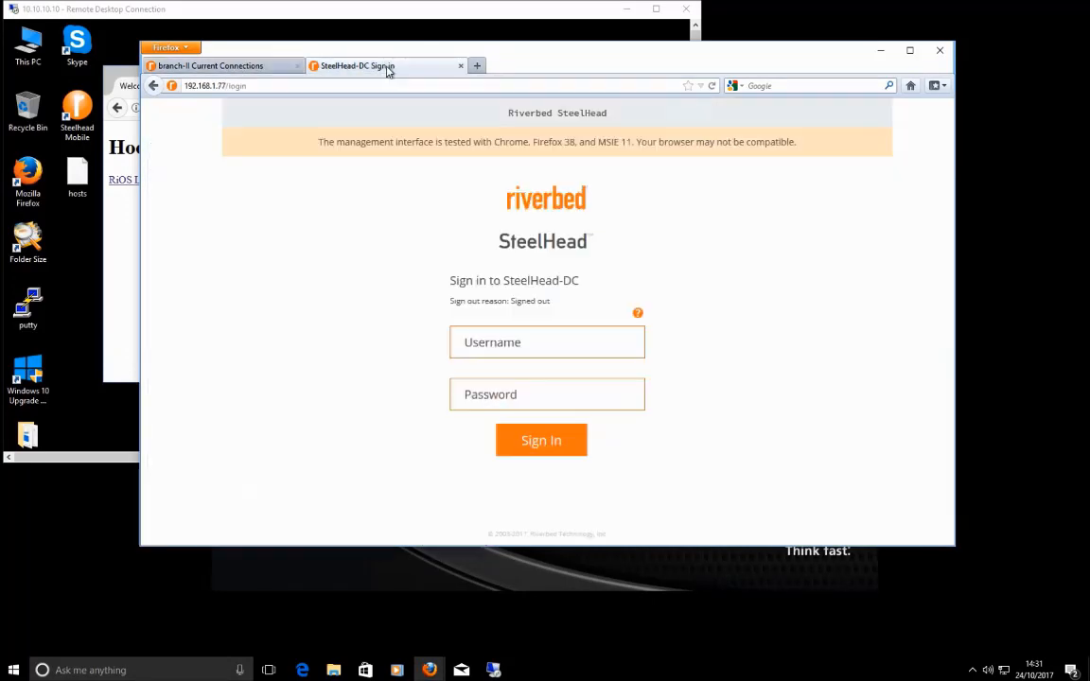
click(232, 68)
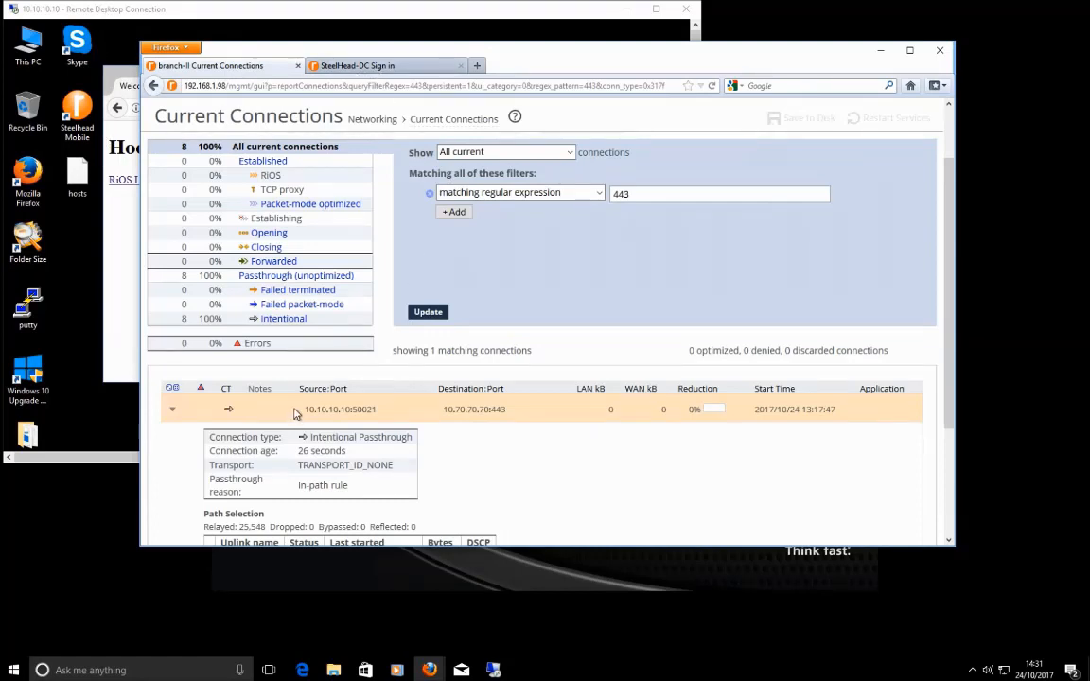
drag(304, 411, 351, 410)
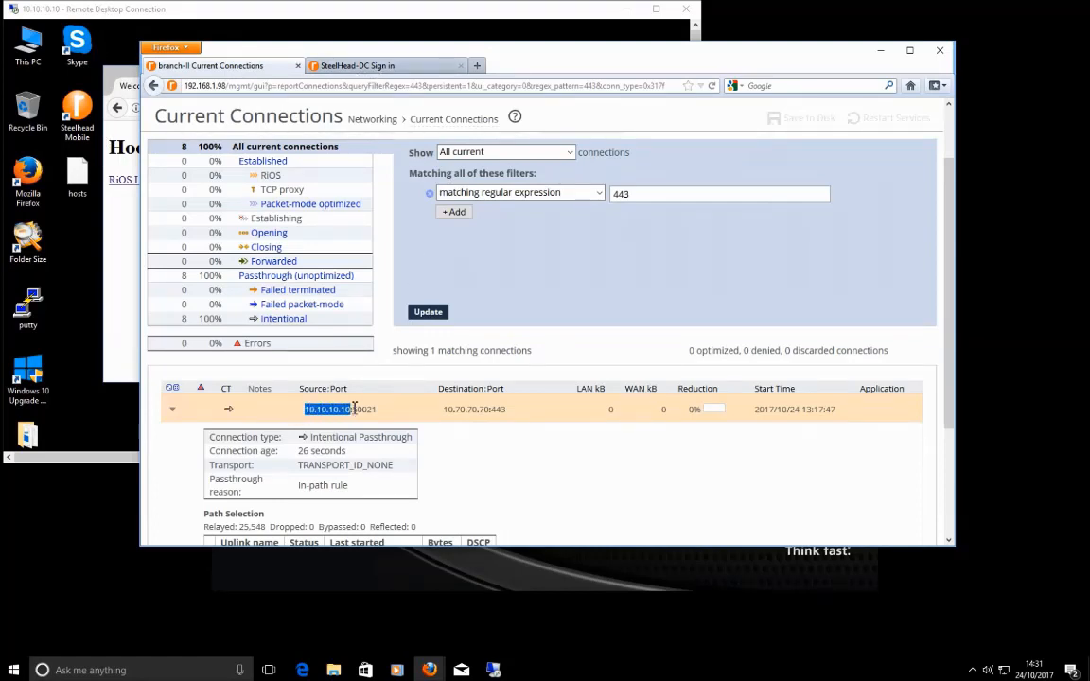
drag(445, 411, 488, 411)
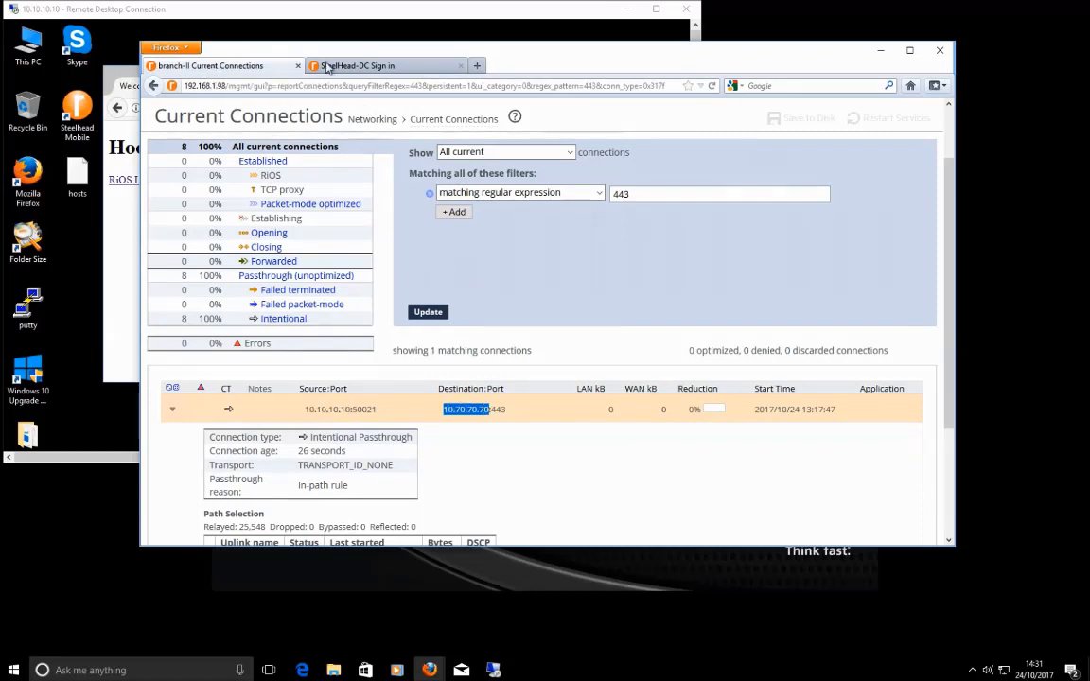
click(374, 65)
Step: Sign in to SteelHead-DC with its username and password, then return to branch-II's 443 connections report
click(249, 66)
click(379, 66)
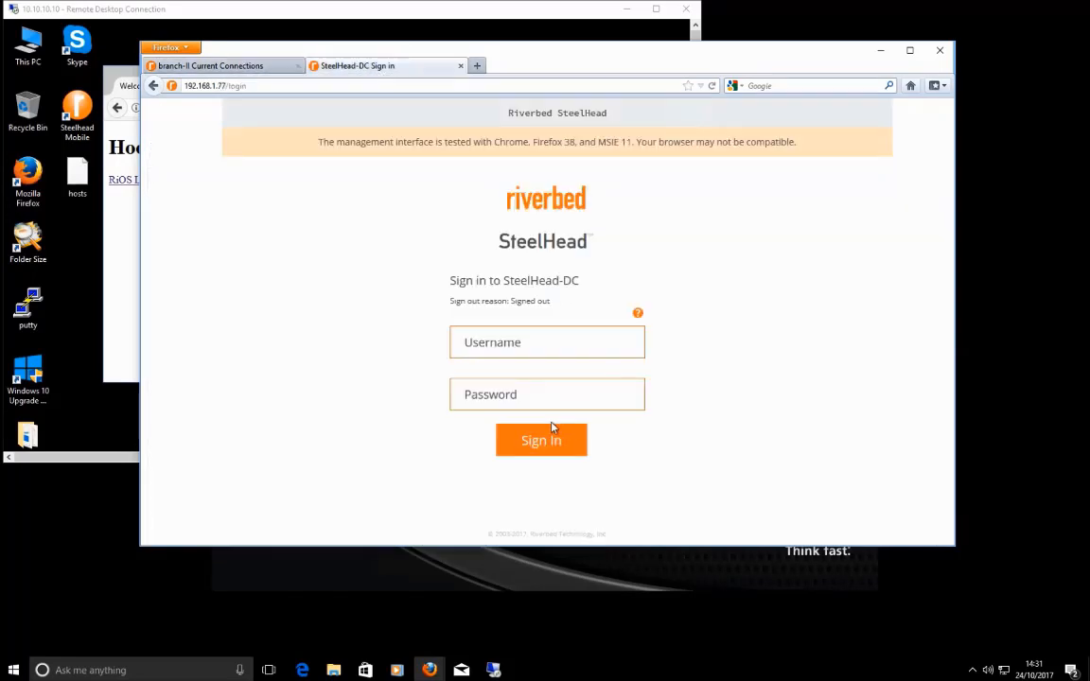
click(530, 348)
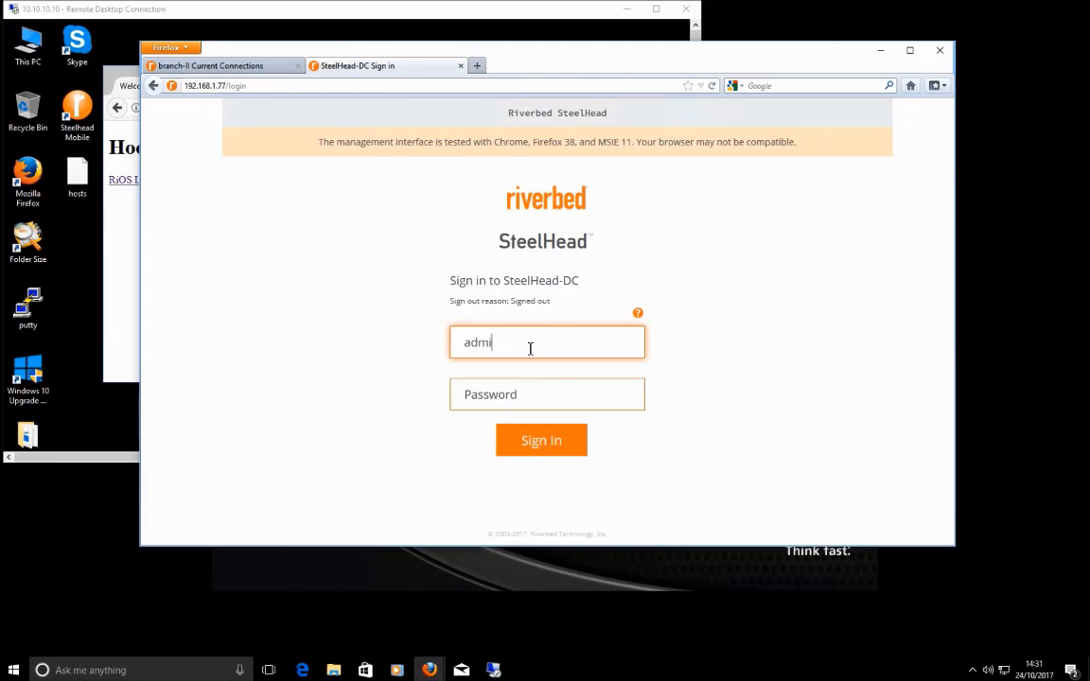
key(Tab)
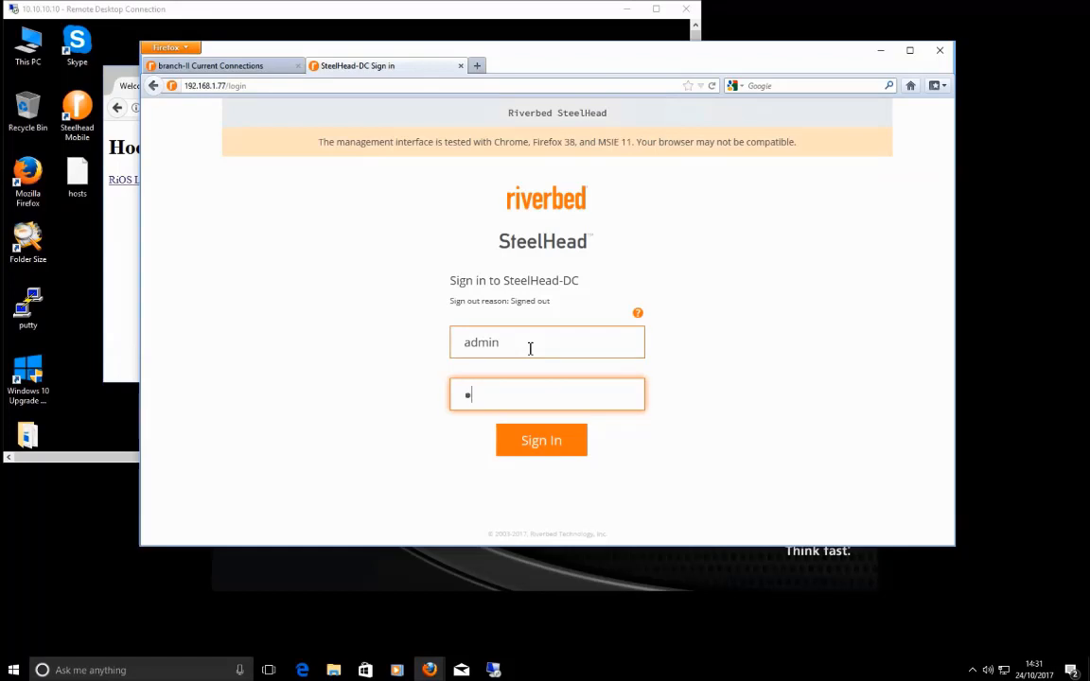
text(********)
click(543, 453)
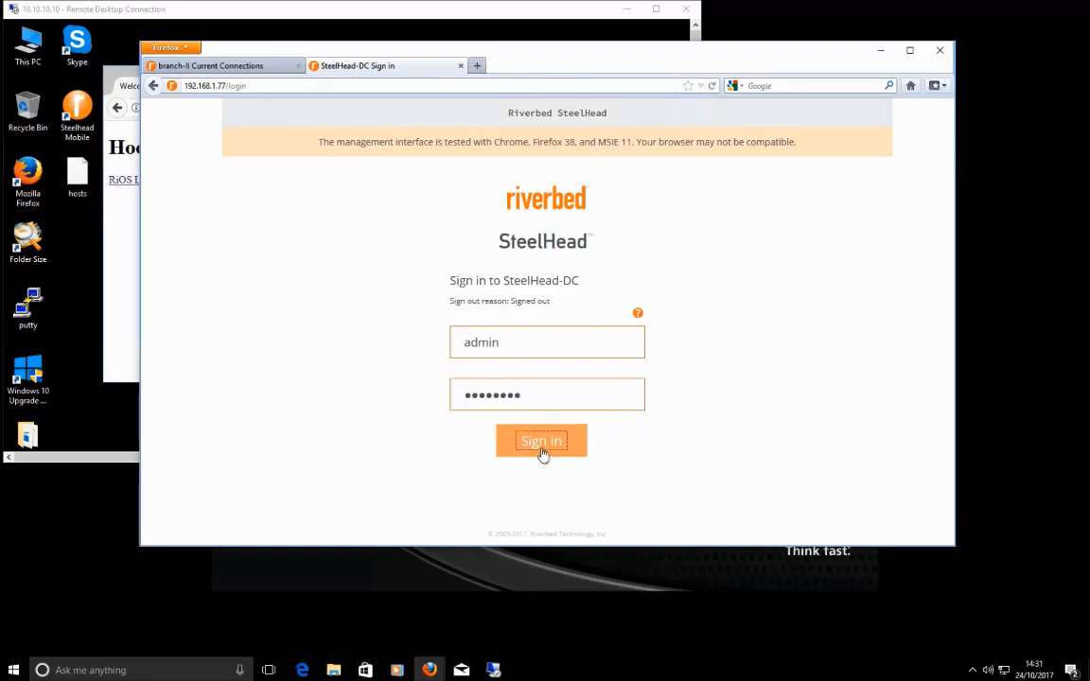
click(238, 67)
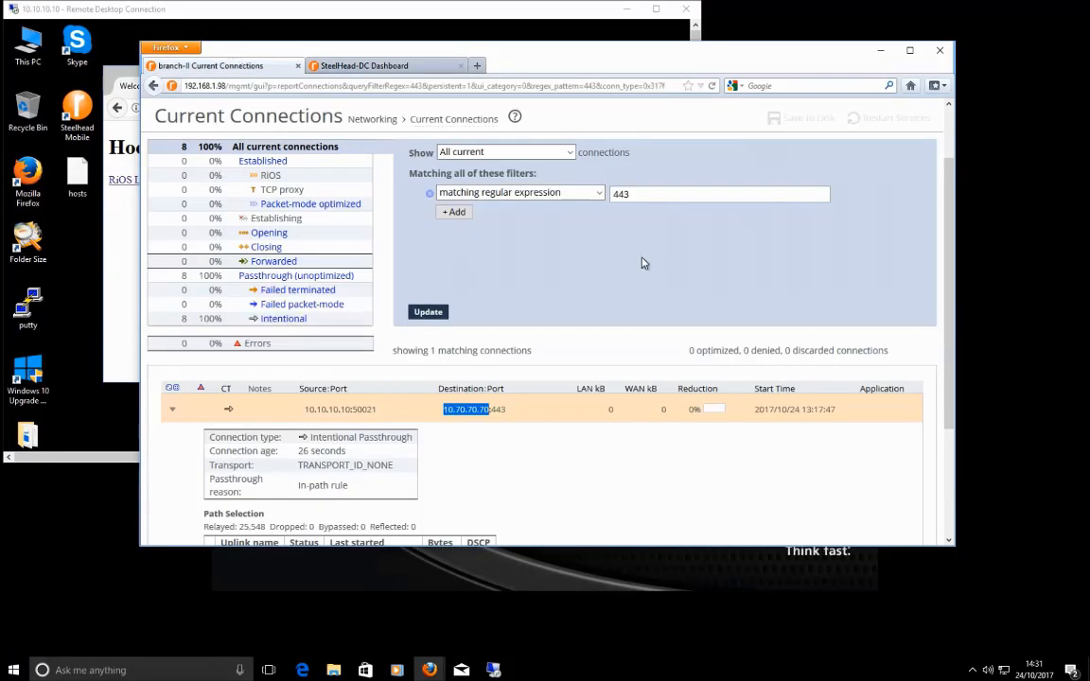
Step: Open branch-II's Licenses page and highlight its Enhanced Cryptographic License Key
scroll(523, 345, up, 2)
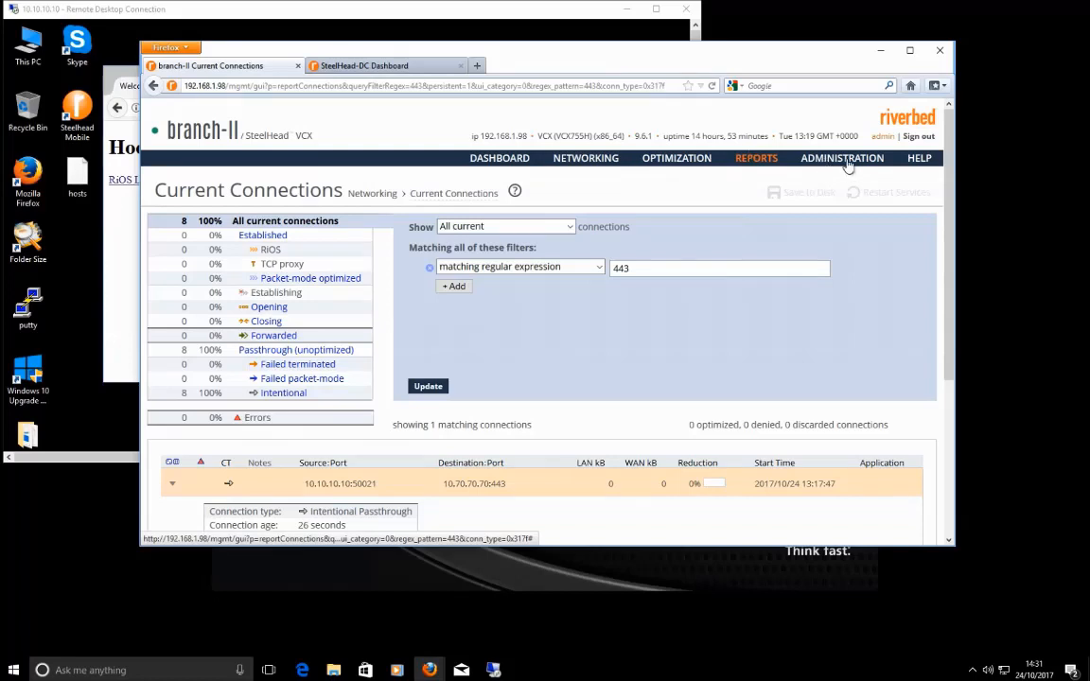
mouse_move(849, 165)
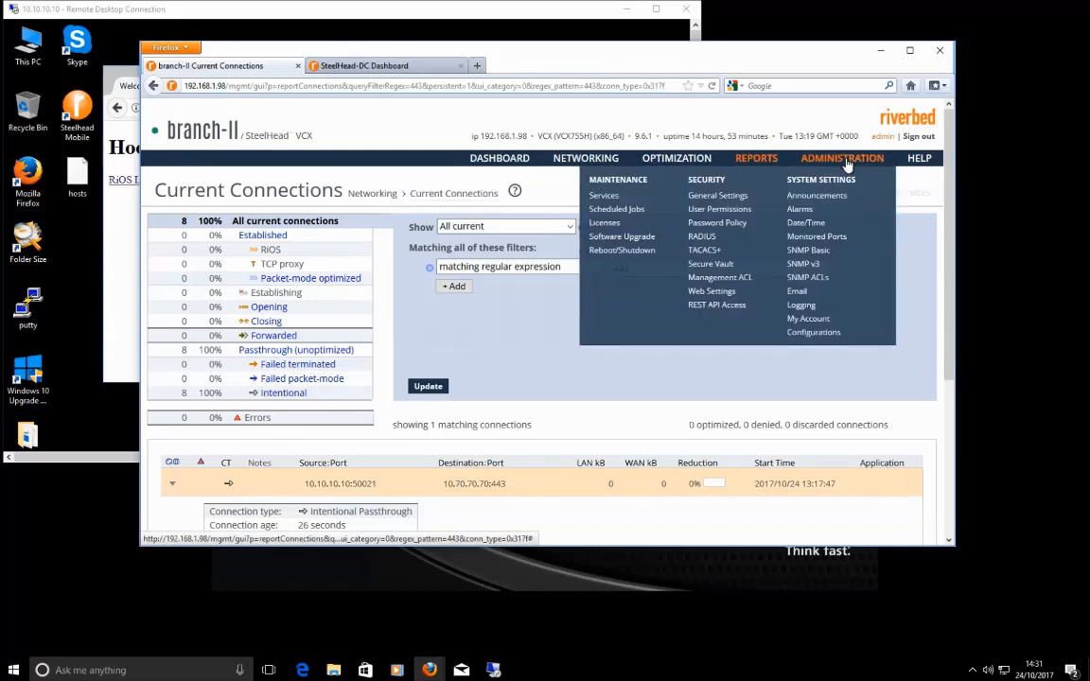
click(605, 224)
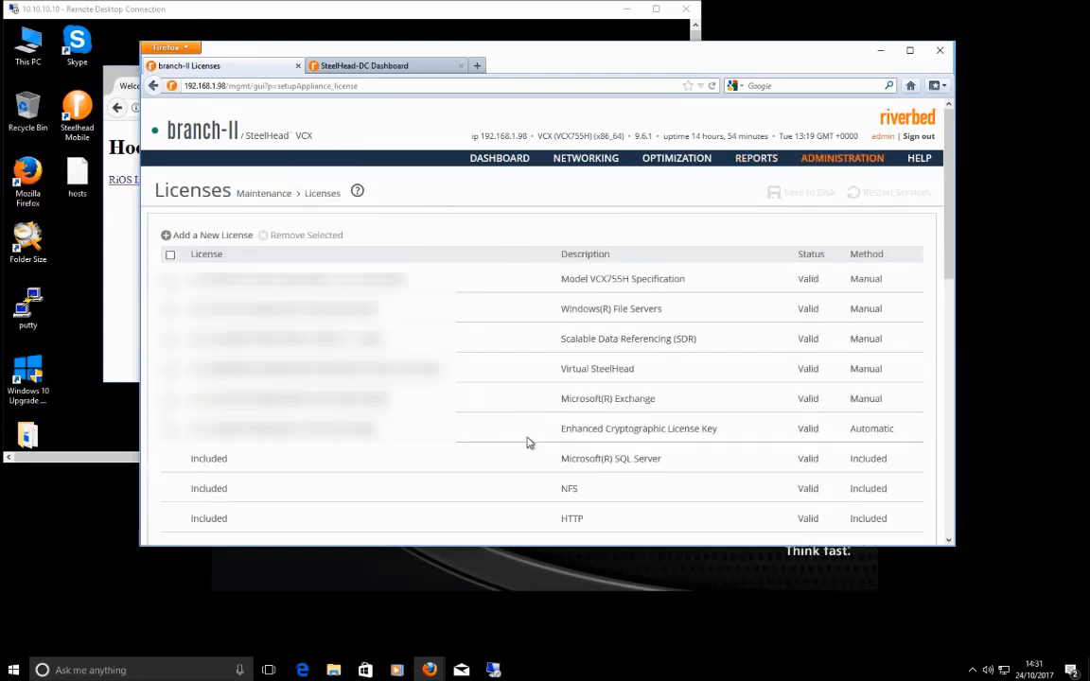
drag(563, 430, 797, 431)
Step: Highlight SteelHead-DC's cryptographic license entry and compare it with branch-II's license list
click(398, 67)
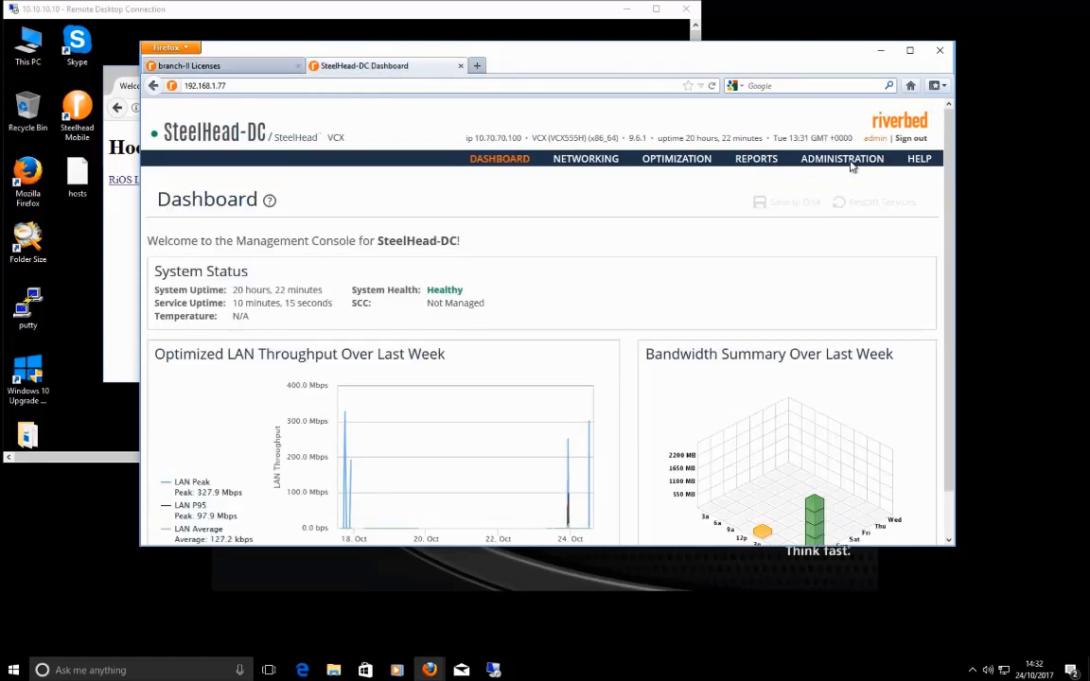
mouse_move(852, 164)
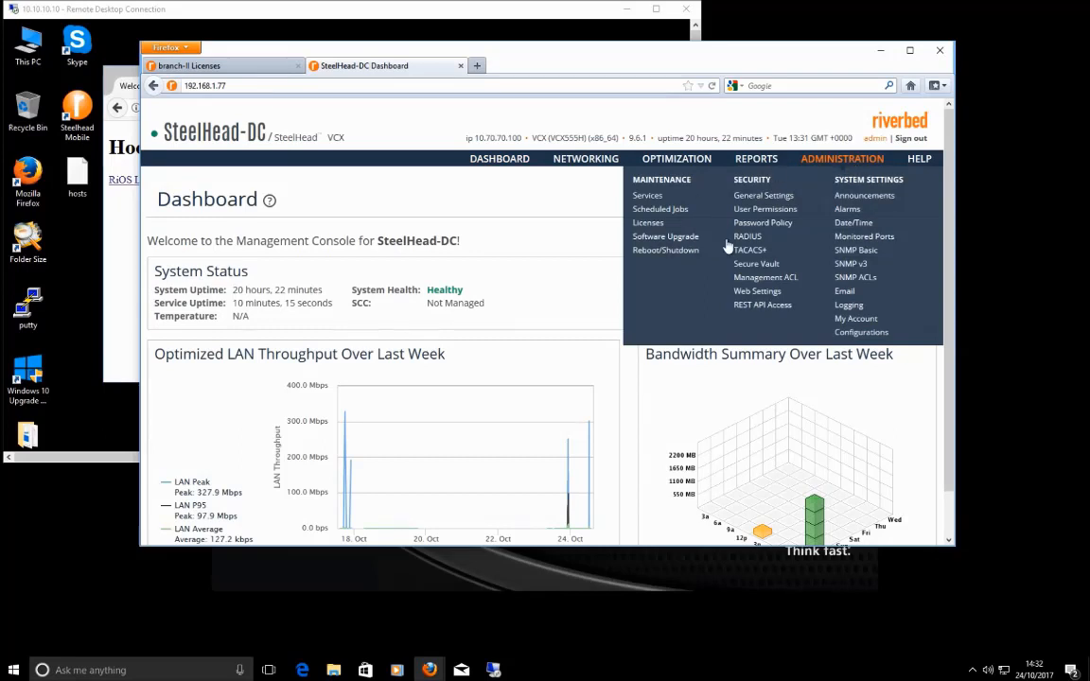
click(649, 224)
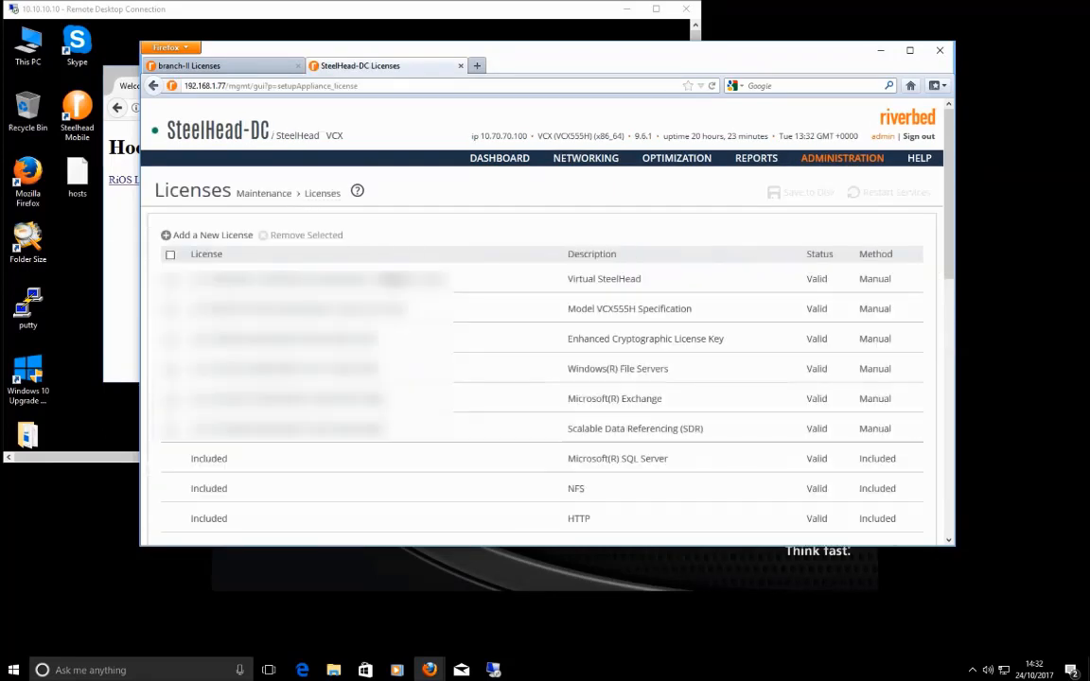
drag(725, 341, 575, 346)
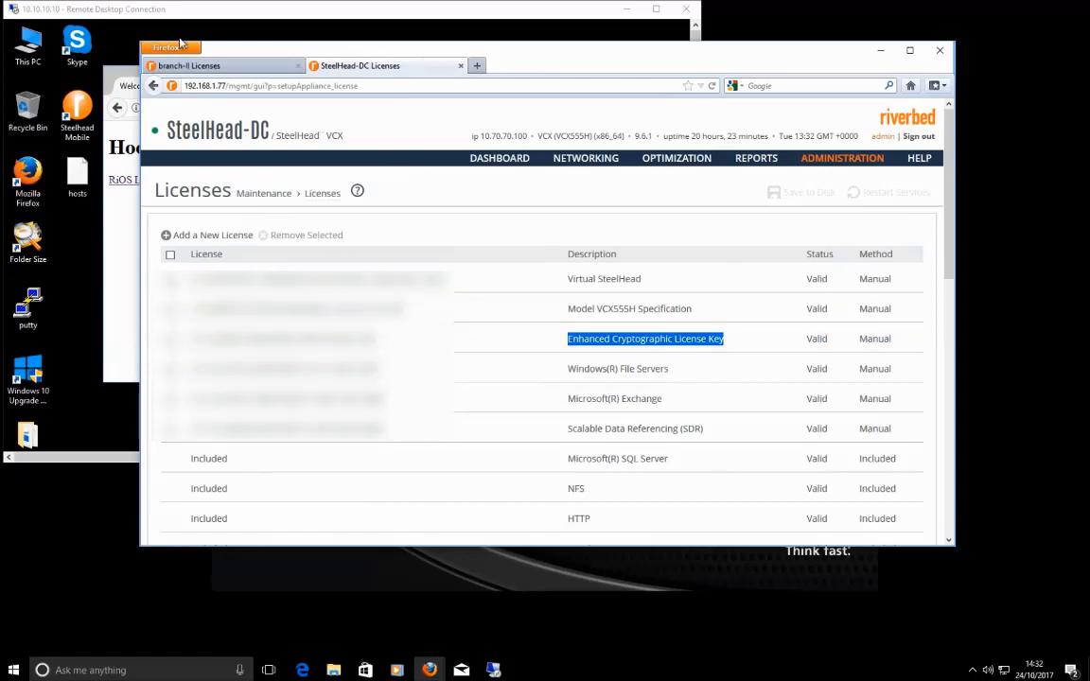
click(217, 74)
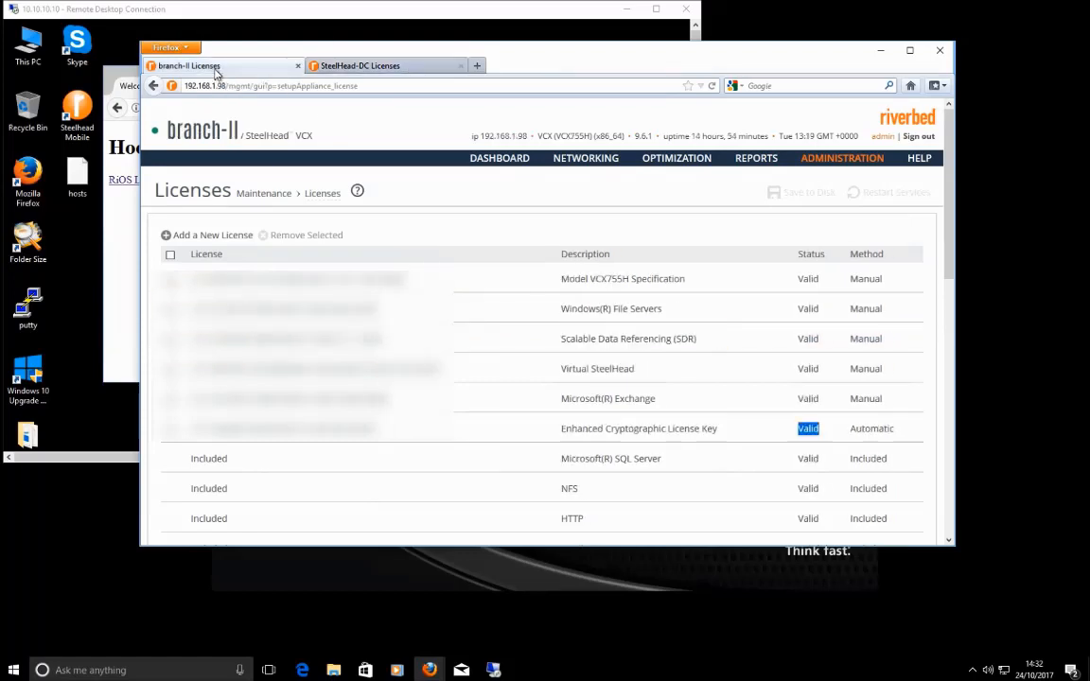
Step: Show the Dashboard on both SteelHeads, ending on the branch-II tab
click(499, 159)
key(ctrl+Tab)
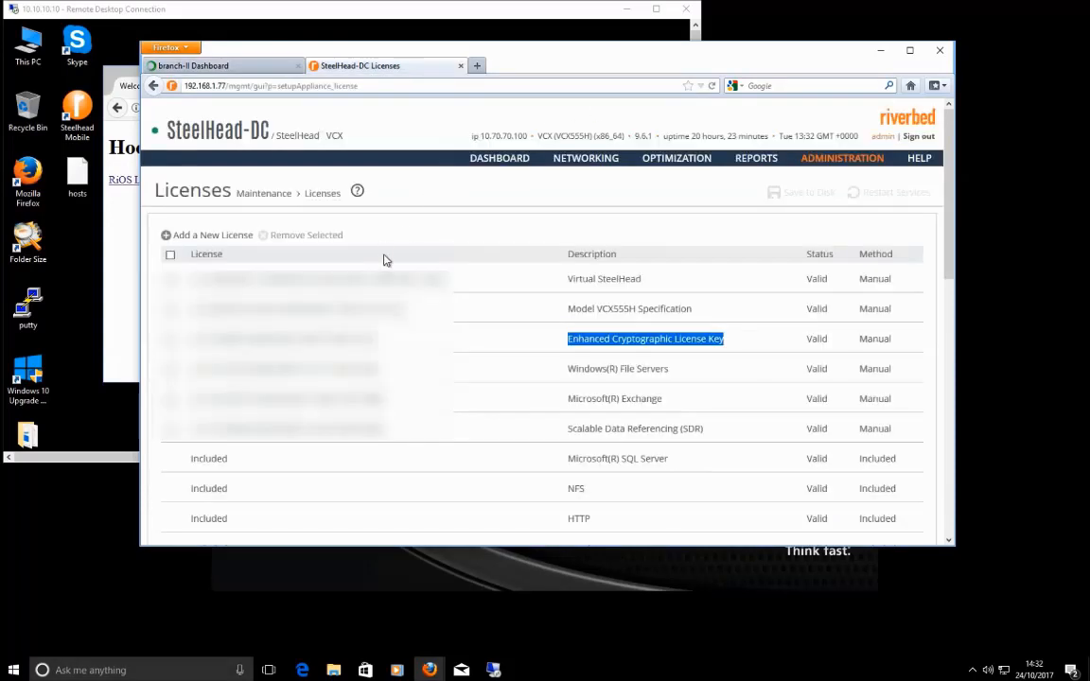
click(500, 161)
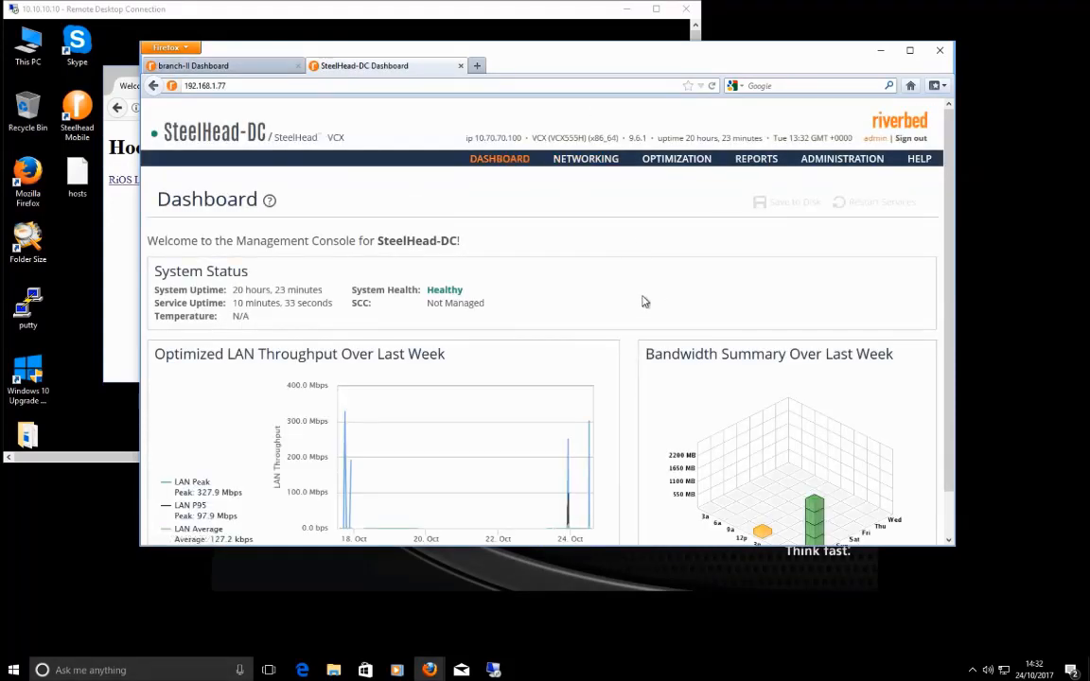
click(214, 68)
click(352, 66)
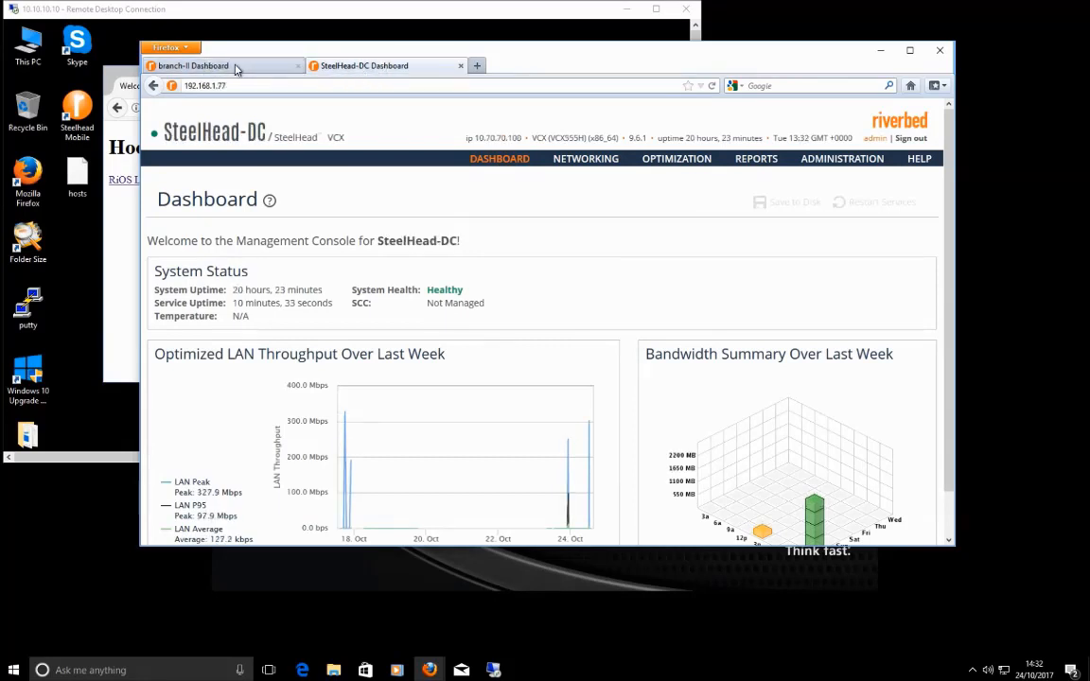
click(231, 67)
click(350, 68)
click(227, 66)
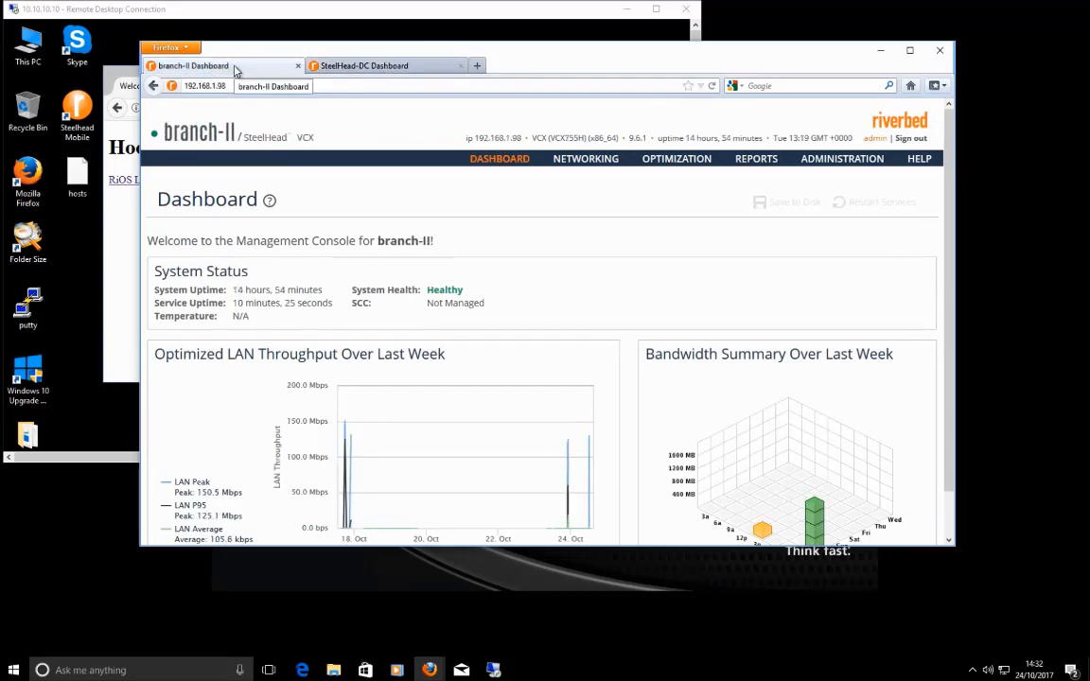
Step: Tick Enable SSL Optimization in branch-II's SSL Main Settings, apply it, and save to disk
click(673, 160)
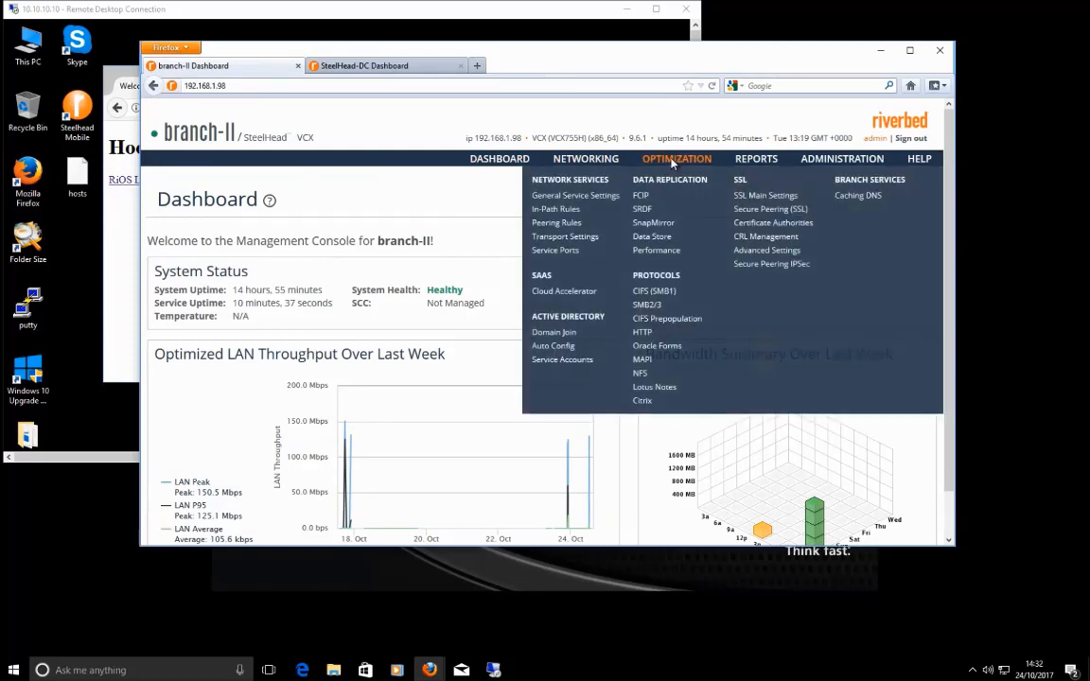
click(773, 196)
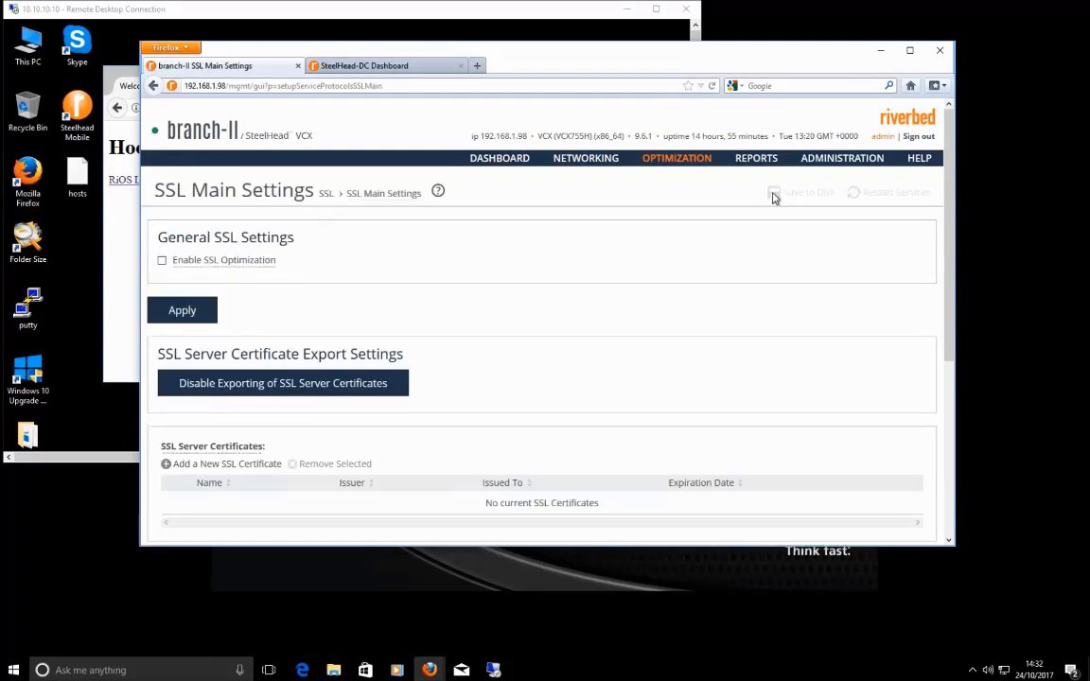
click(163, 262)
click(183, 316)
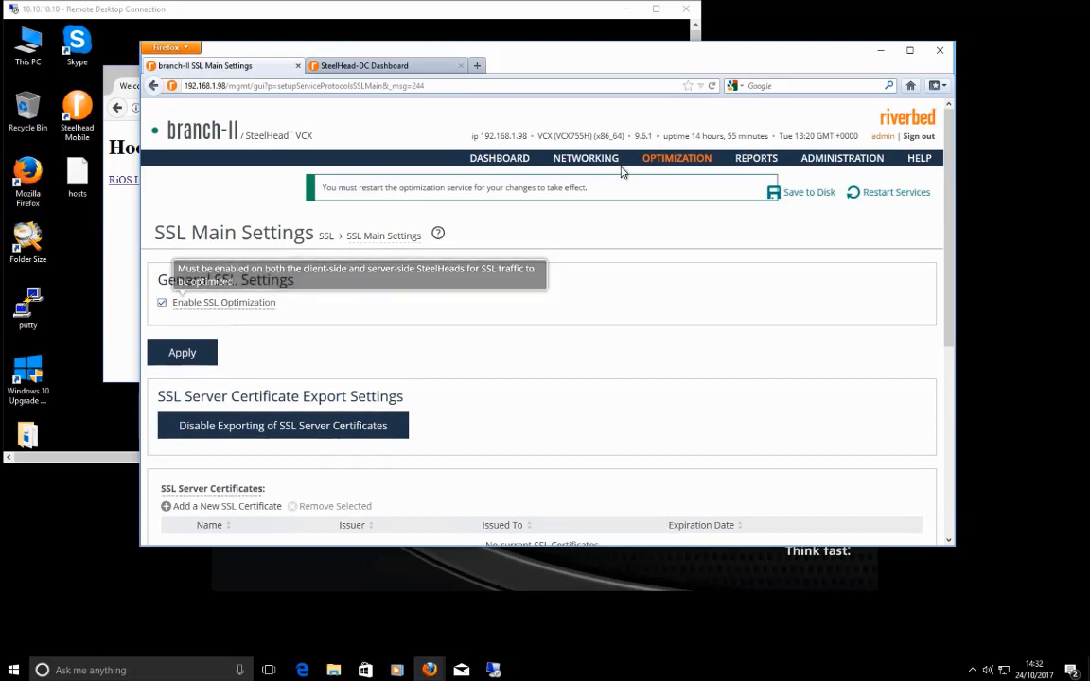
drag(594, 192, 322, 197)
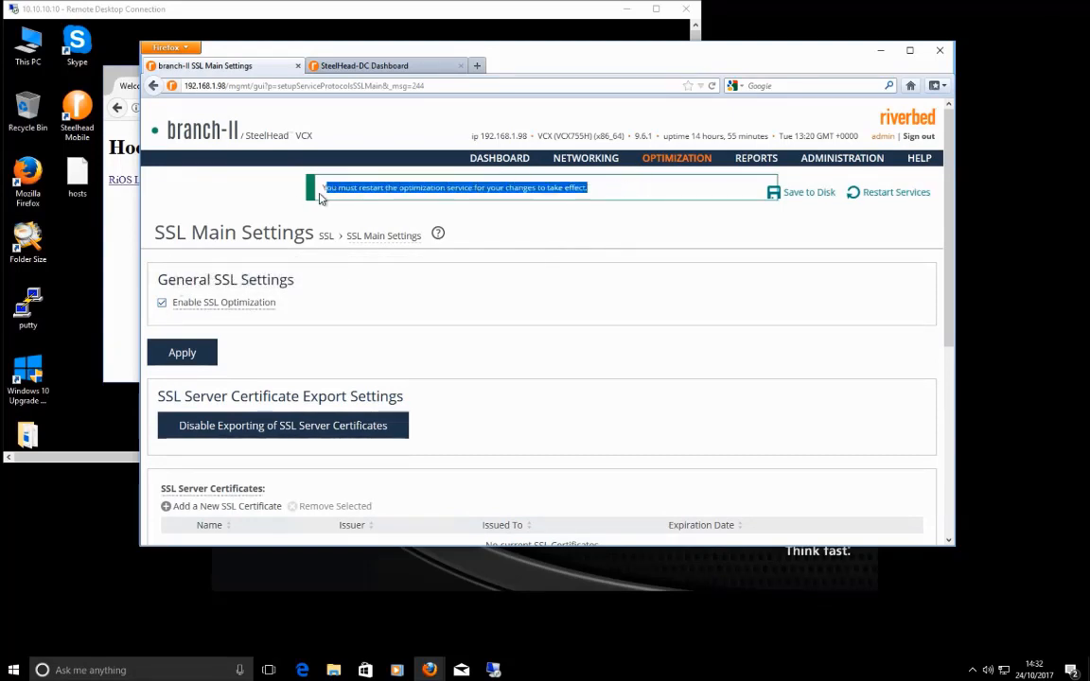
click(803, 194)
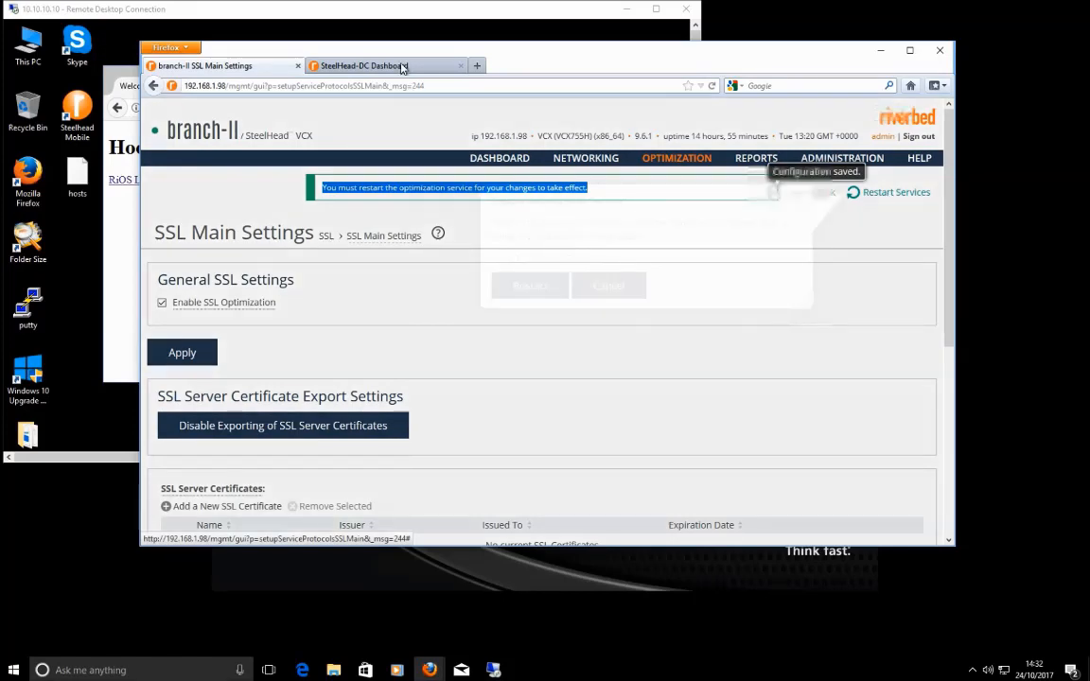
click(404, 66)
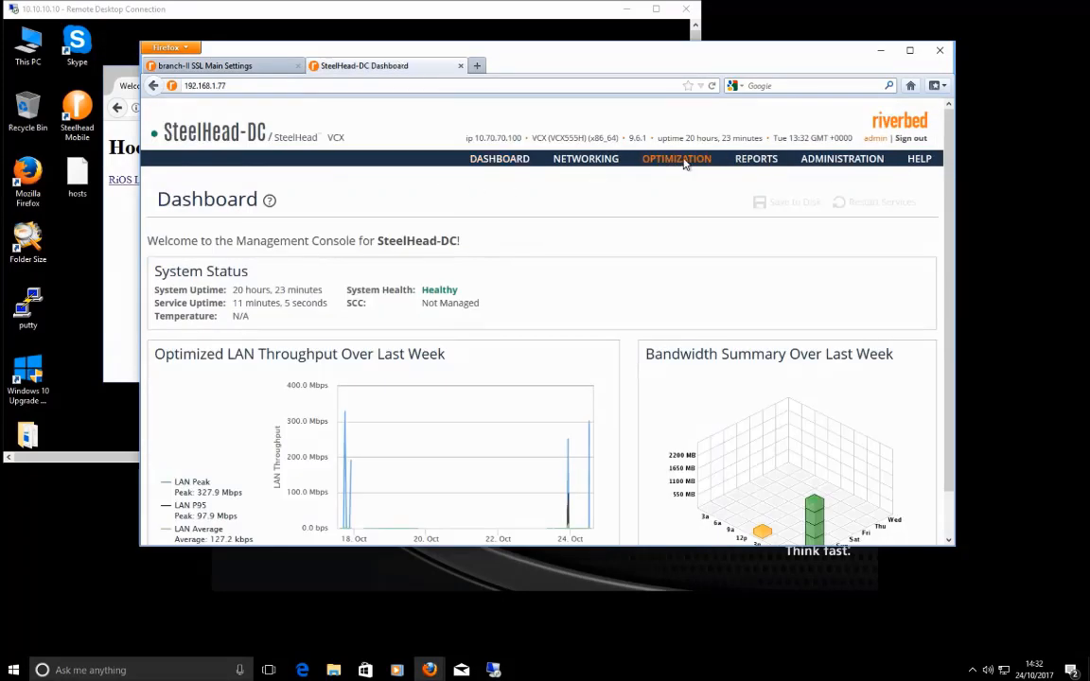
Step: Enable and apply SSL Optimization in SteelHead-DC's SSL Main Settings, then restart its optimization service
mouse_move(586, 159)
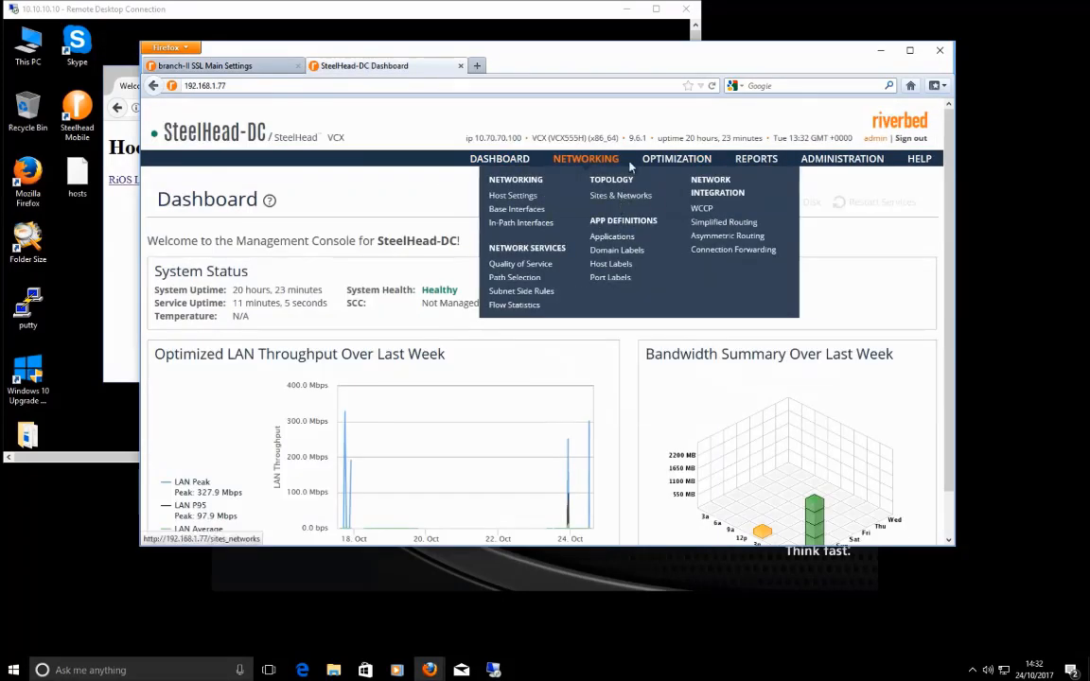
mouse_move(663, 159)
click(765, 196)
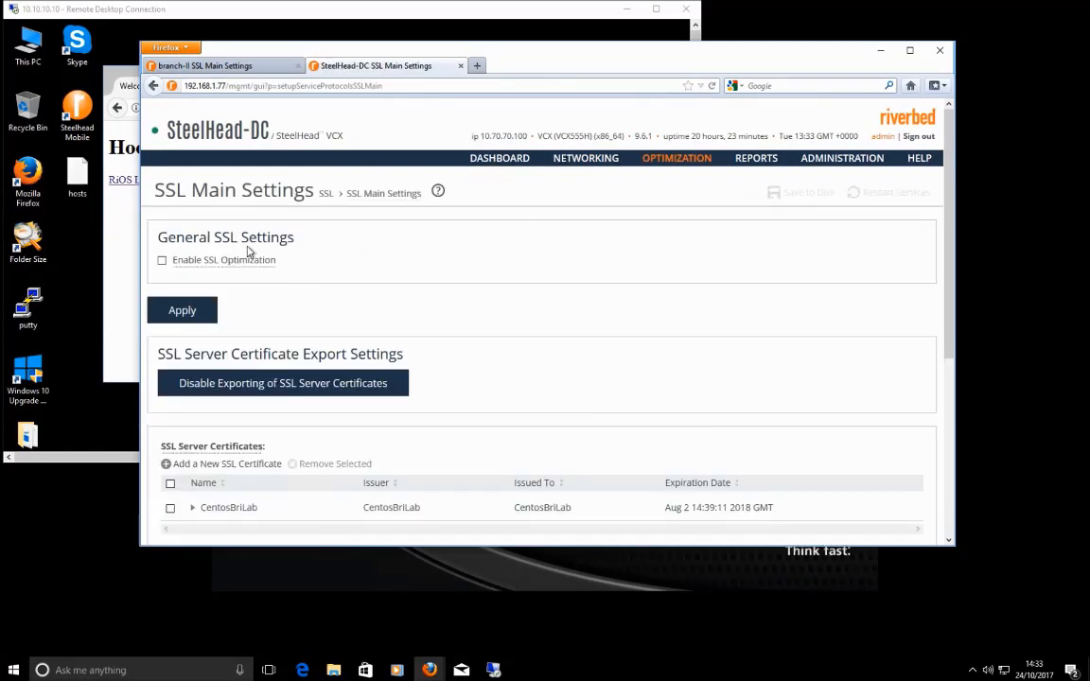
click(162, 260)
click(175, 309)
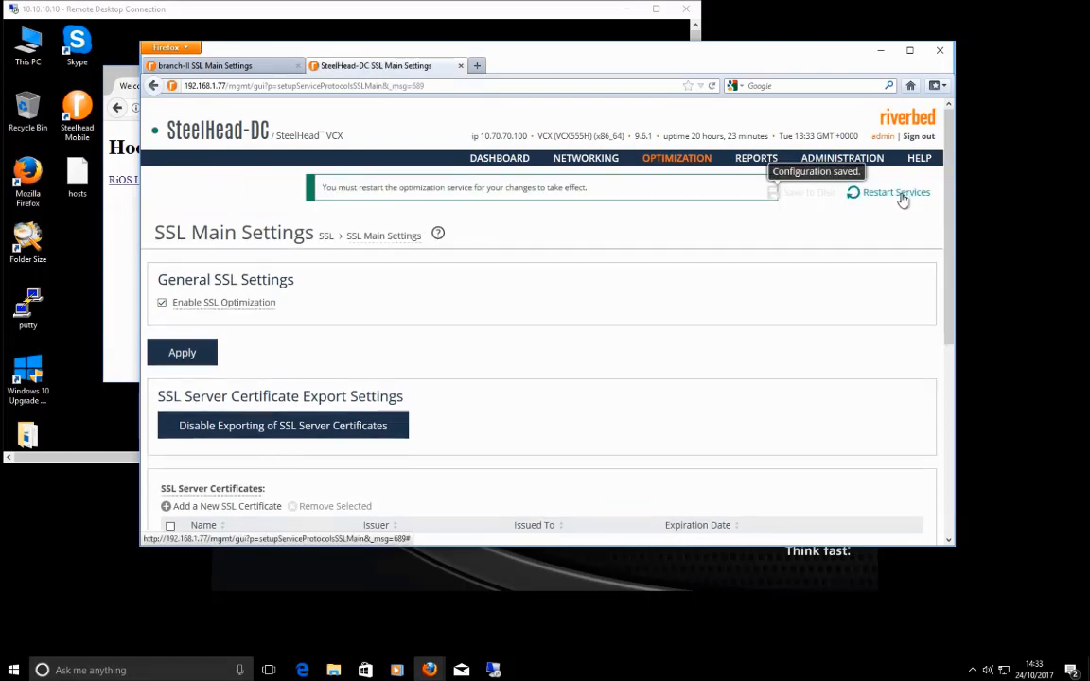
click(902, 196)
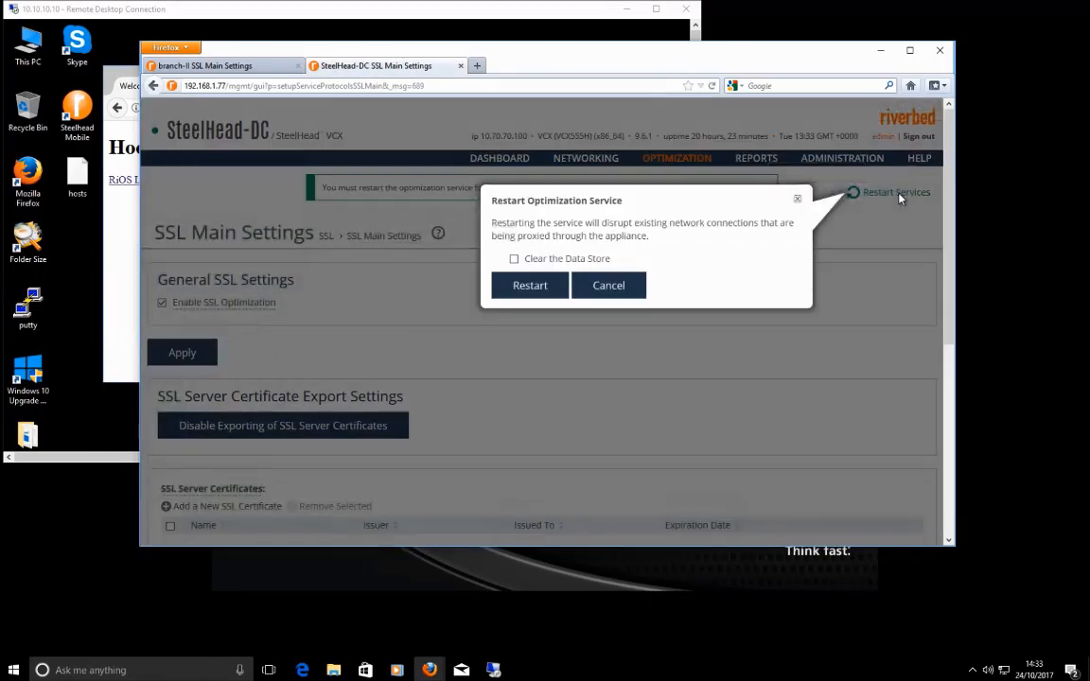
click(534, 285)
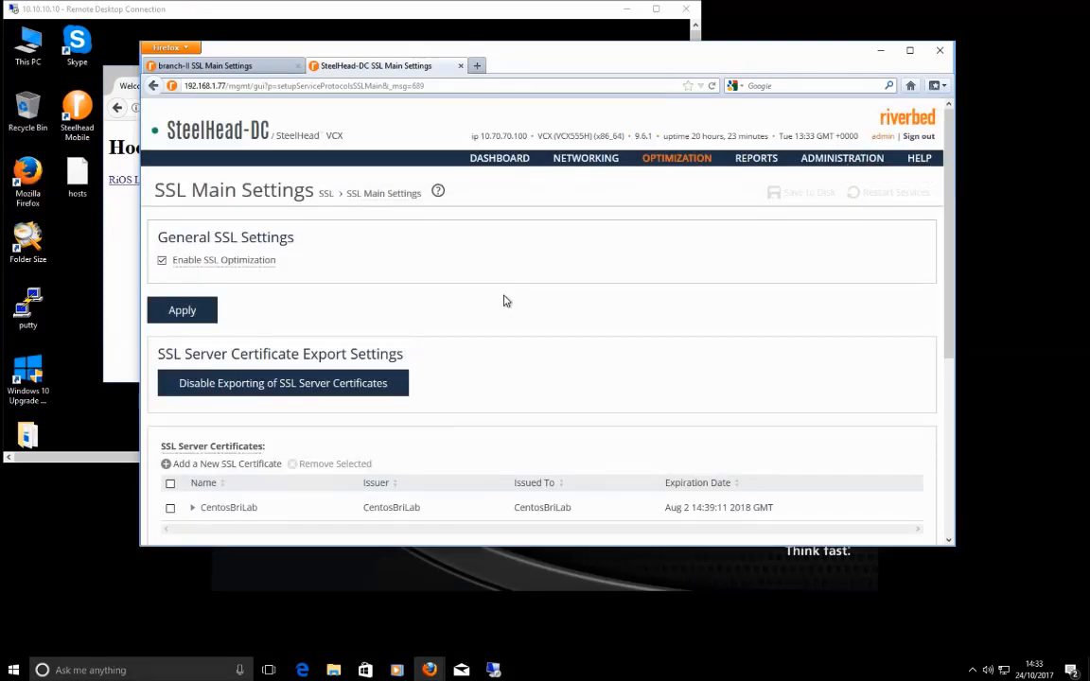
Step: Confirm the optimization service restart on the branch-II SteelHead
click(210, 66)
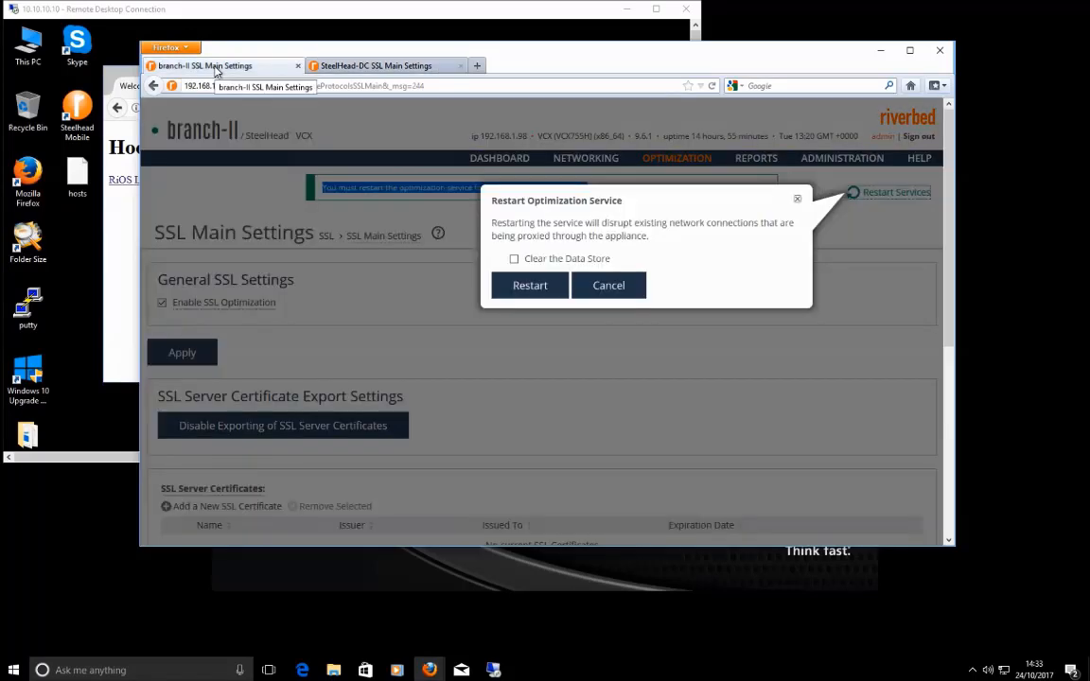
click(527, 292)
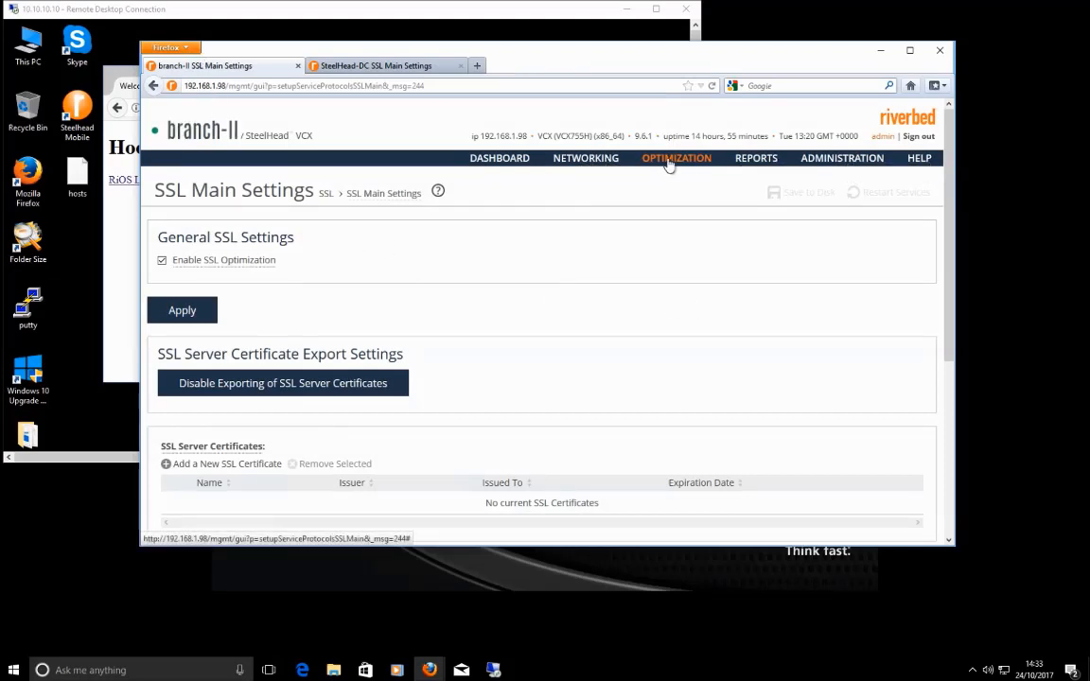
Step: Open branch-II's In-Path Rules and highlight the Secure port label on rule 1
mouse_move(674, 159)
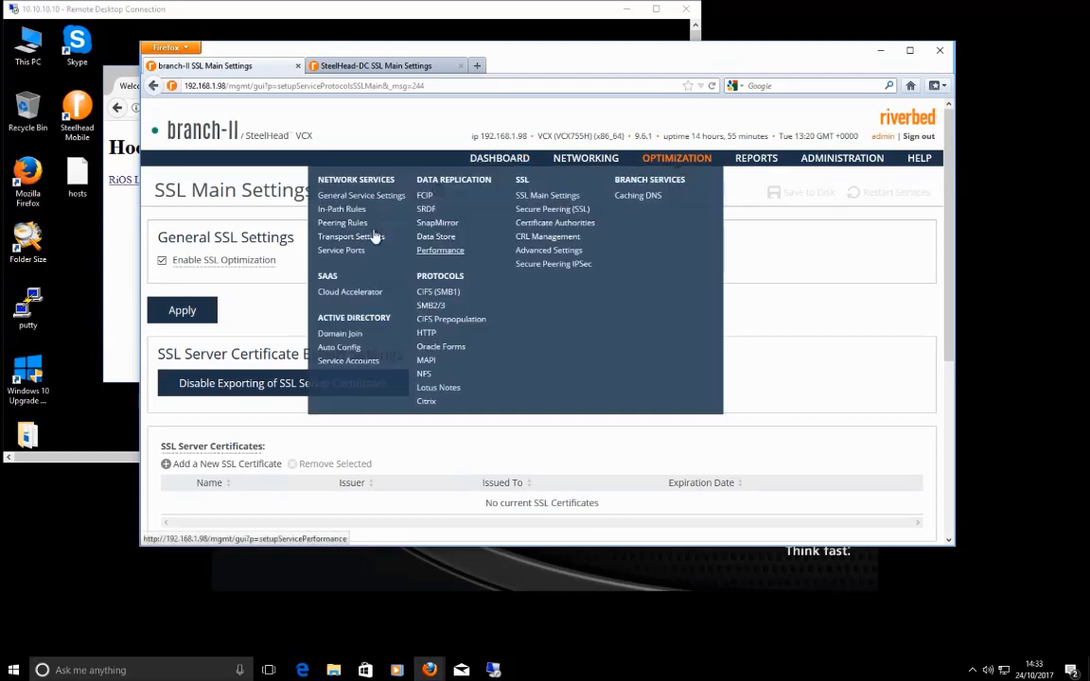
click(350, 210)
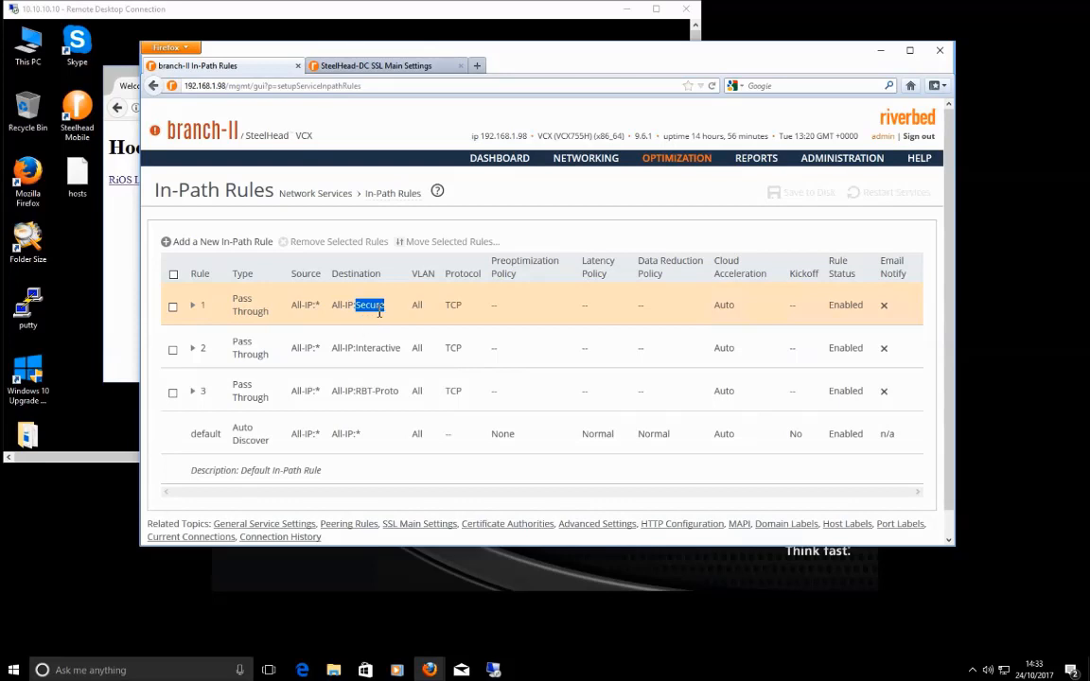
click(389, 312)
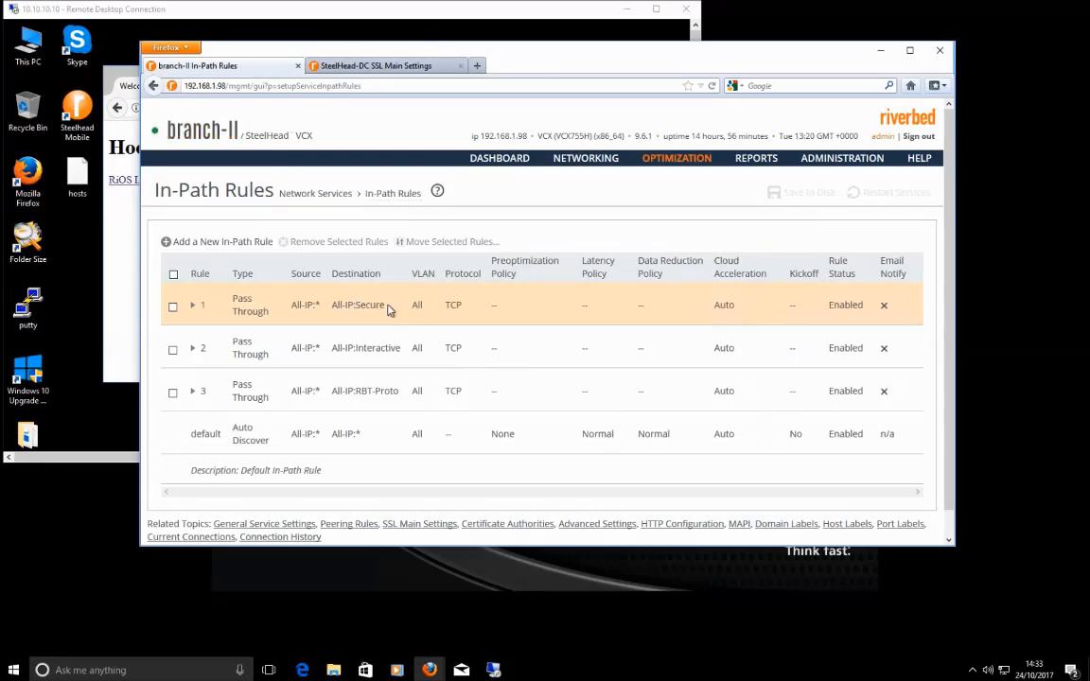
drag(382, 305, 361, 305)
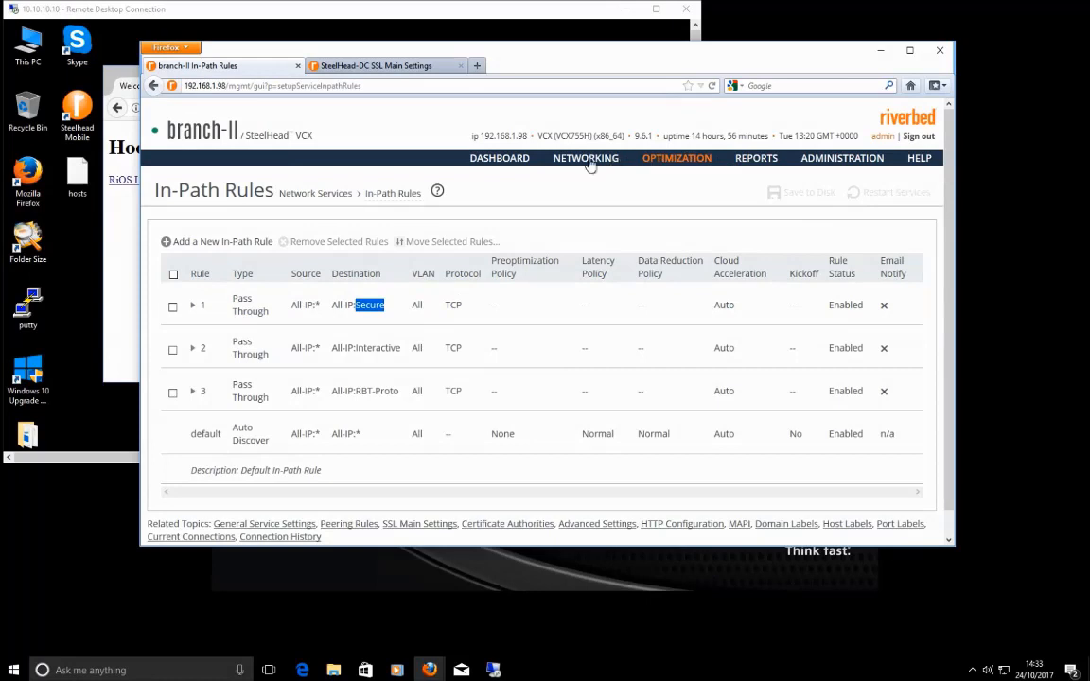
Step: Check in Port Labels that Secure covers 443, then begin a new in-path rule
mouse_move(580, 165)
click(443, 278)
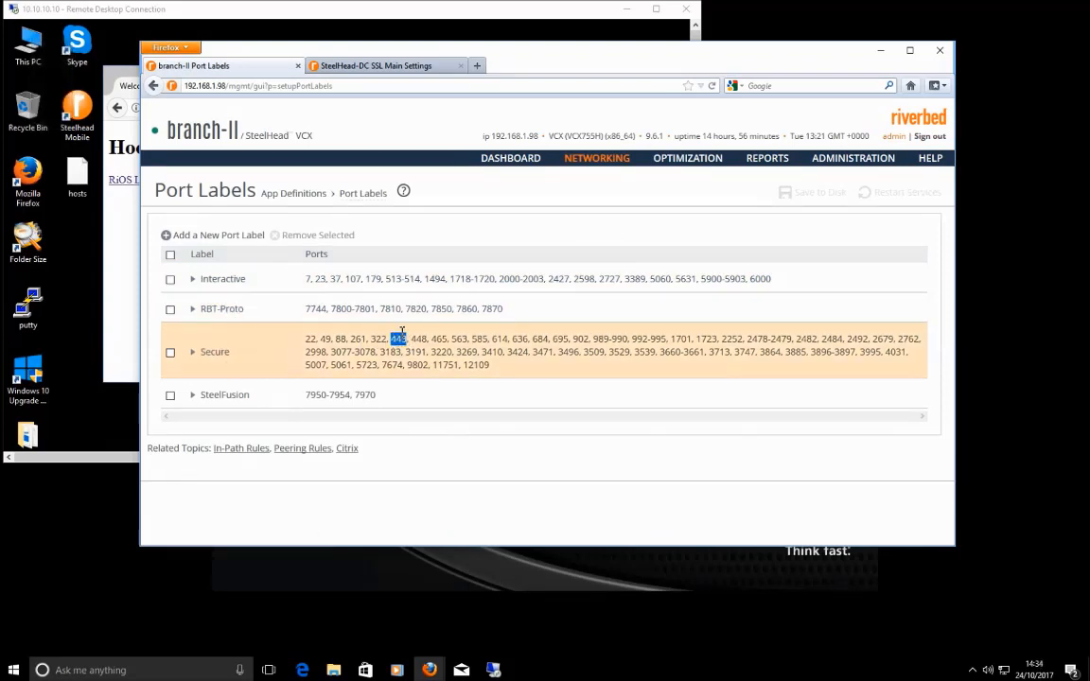
mouse_move(697, 161)
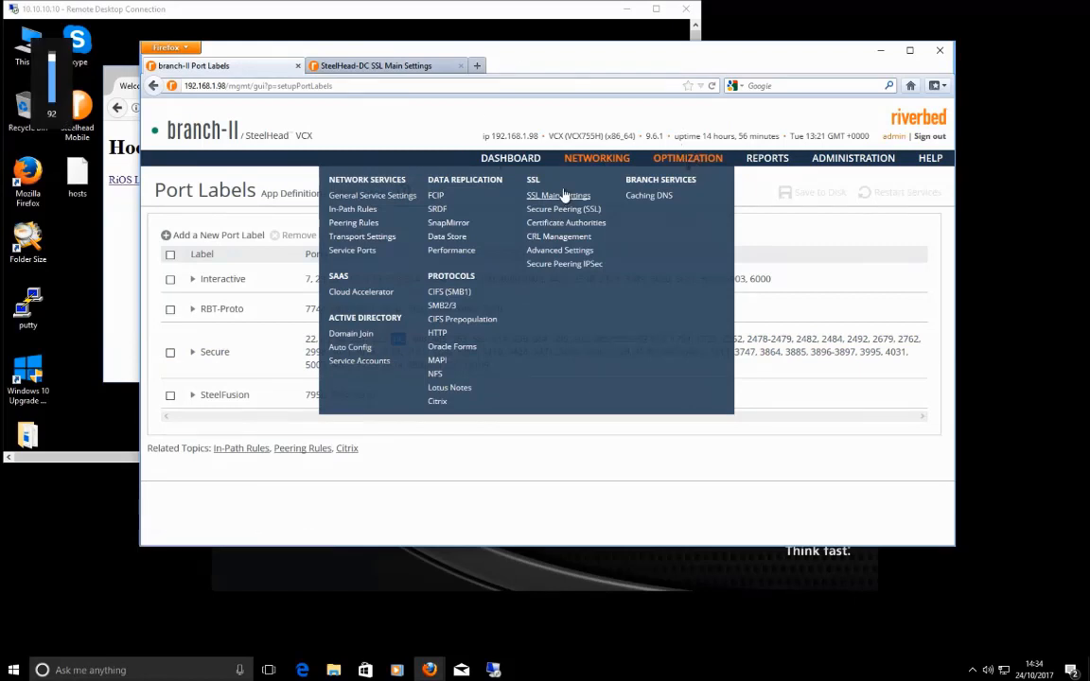
click(358, 210)
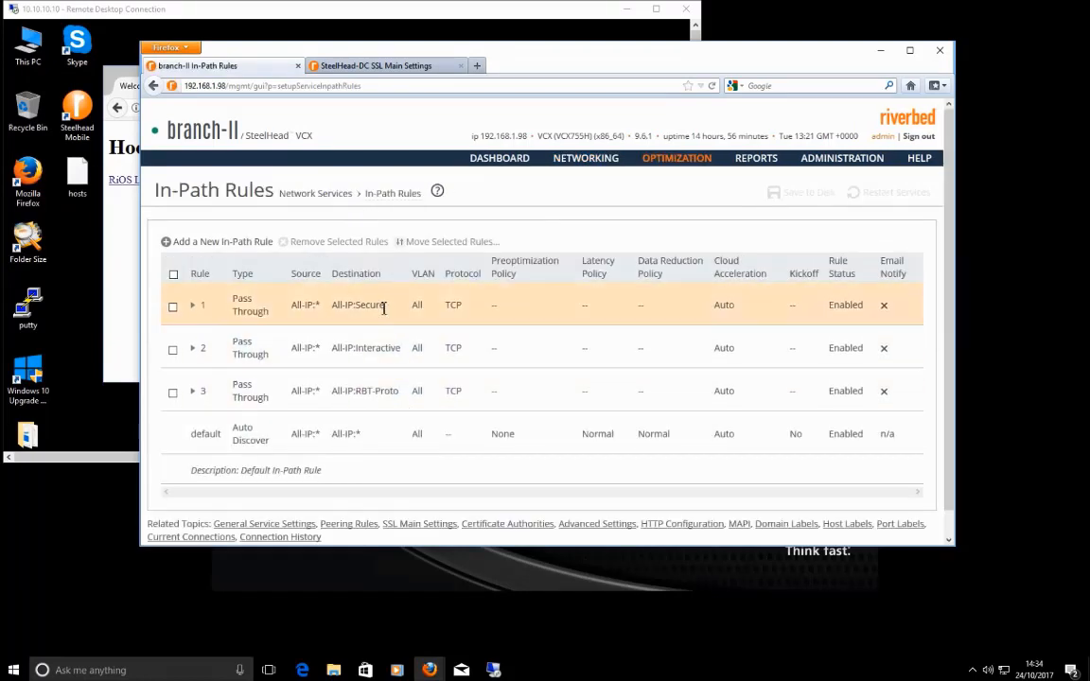
drag(384, 306, 355, 308)
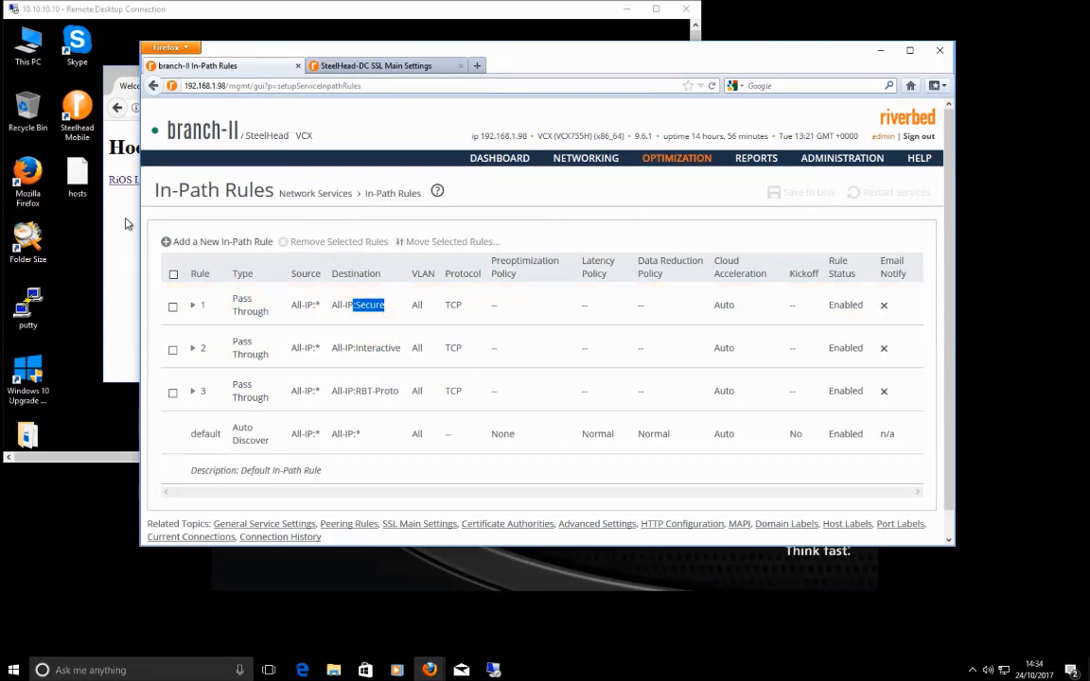
click(226, 245)
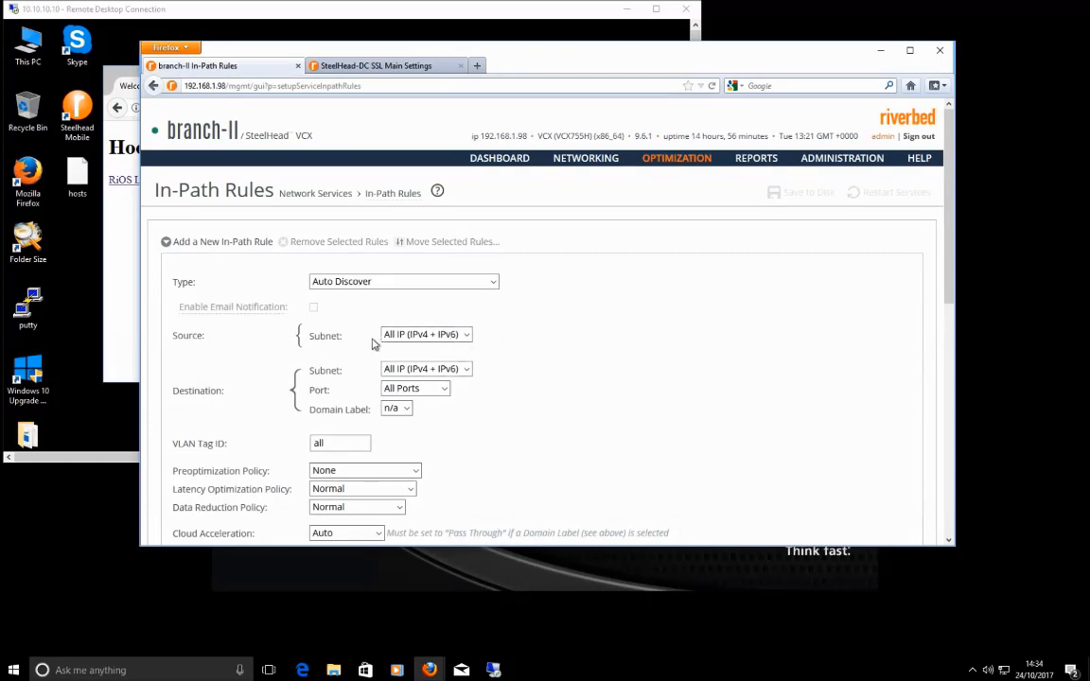
Step: Set the rule's IPv4 destination to 10.70.70.70/32, preoptimization policy to SSL, and position to Start
click(467, 371)
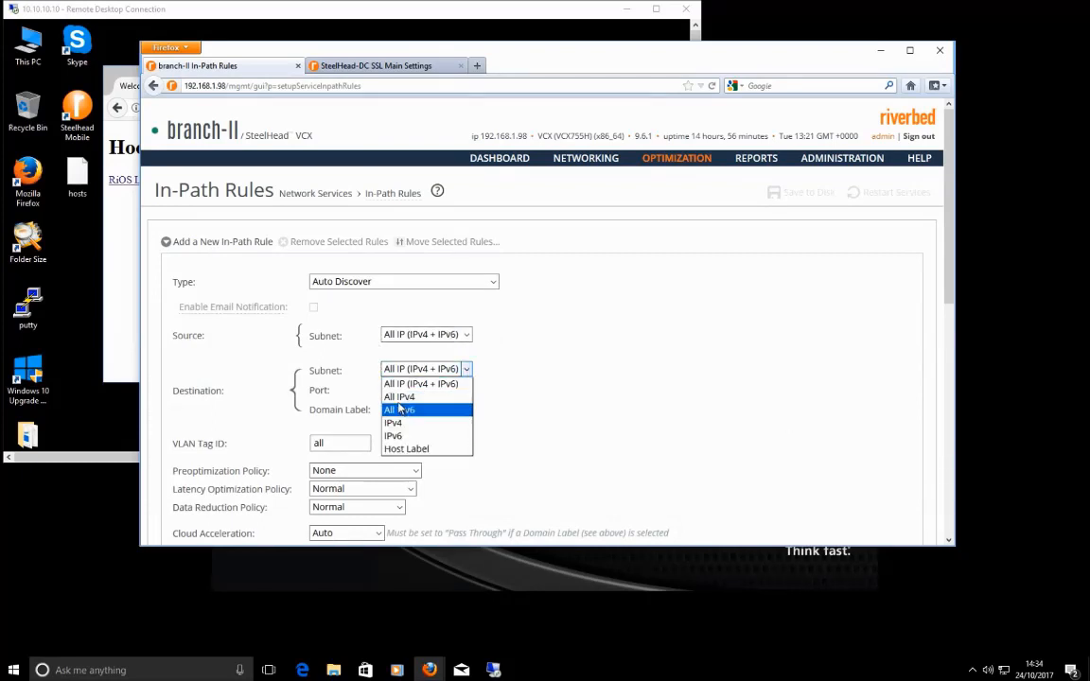
click(416, 423)
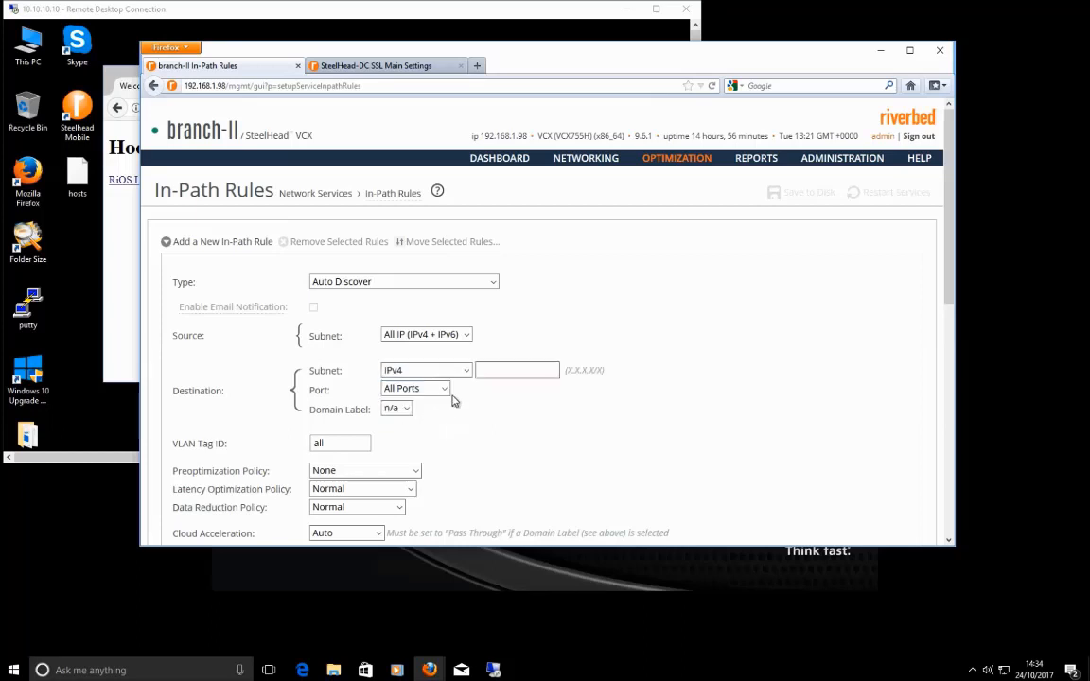
click(501, 370)
text(10.70.70.70)
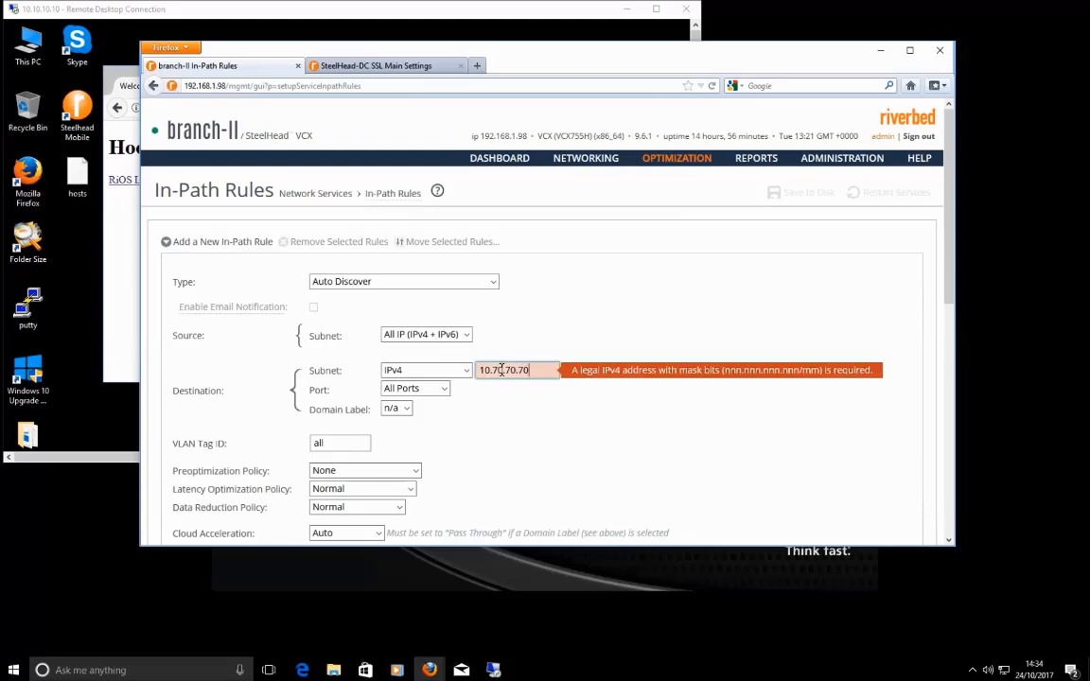
text(/32)
scroll(492, 450, down, 2)
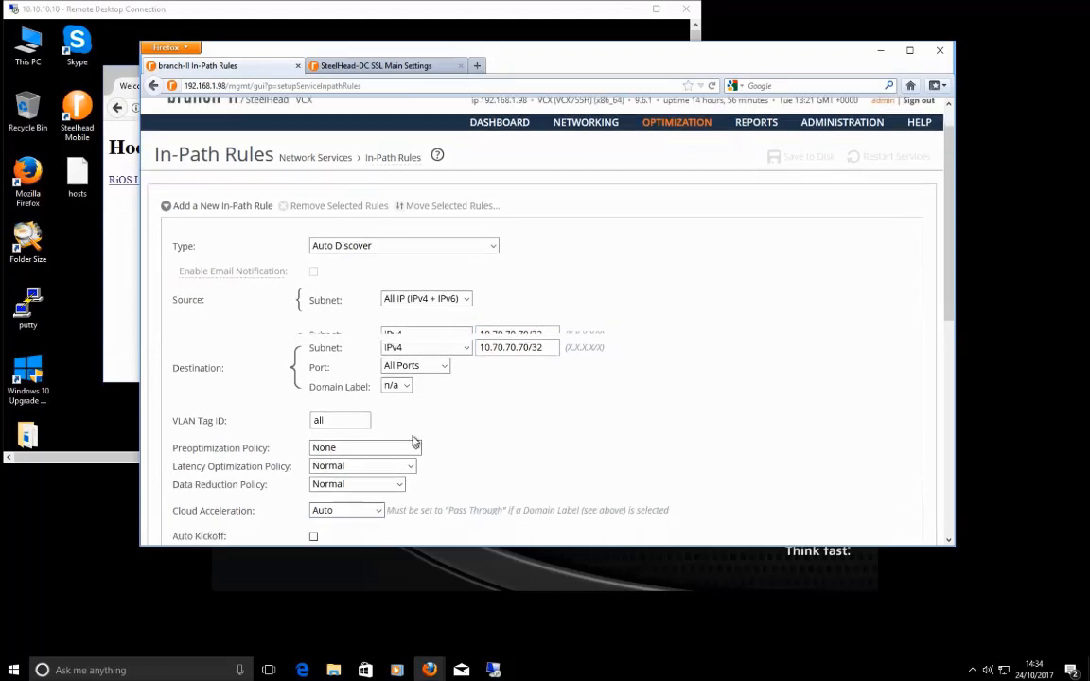
click(414, 398)
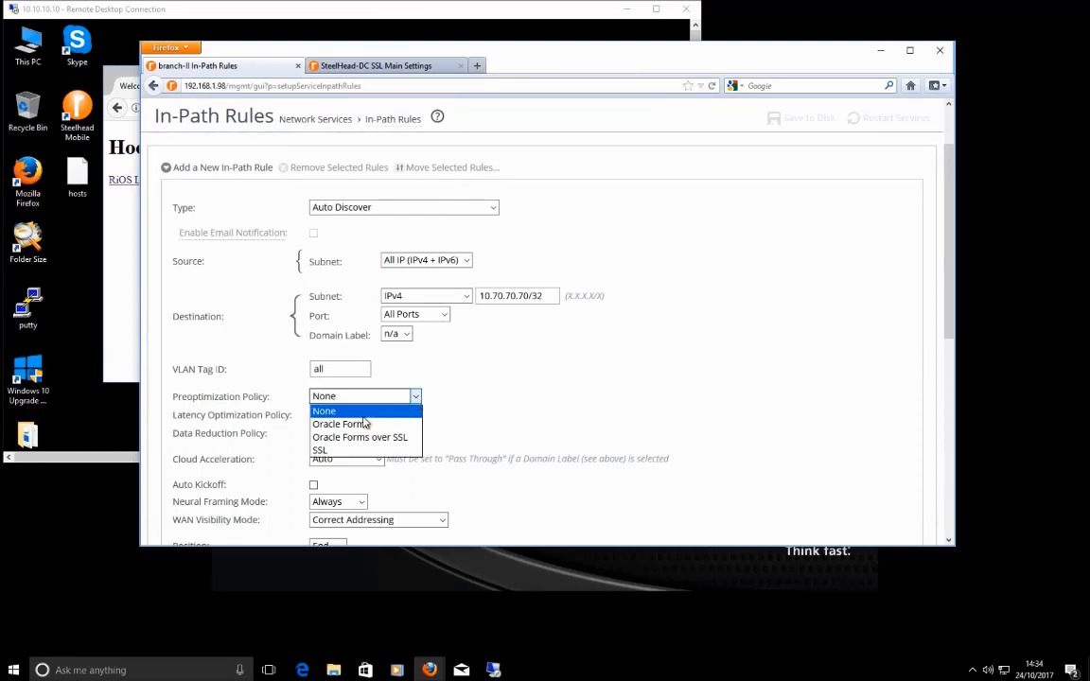
click(337, 453)
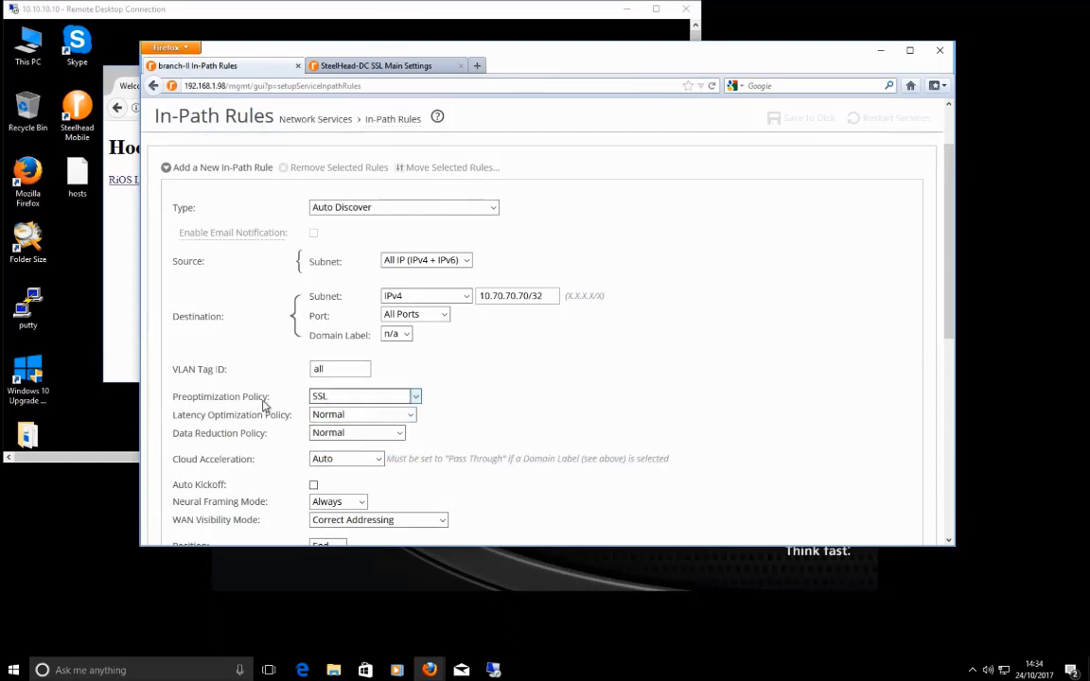
scroll(518, 440, down, 2)
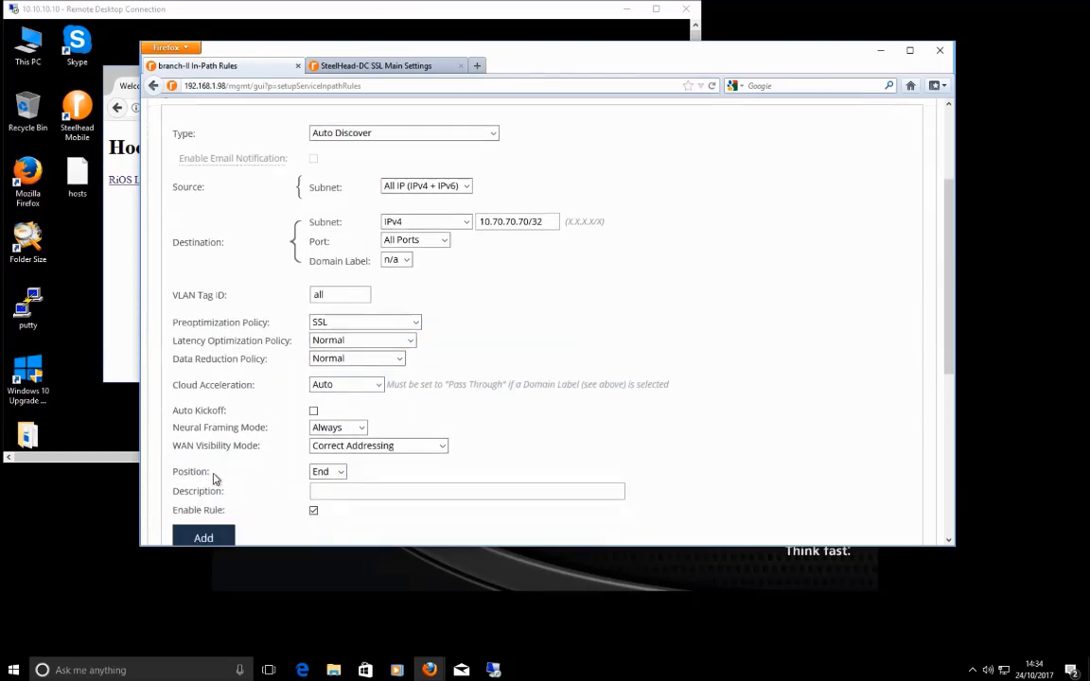
click(343, 478)
click(324, 485)
scroll(544, 360, down, 2)
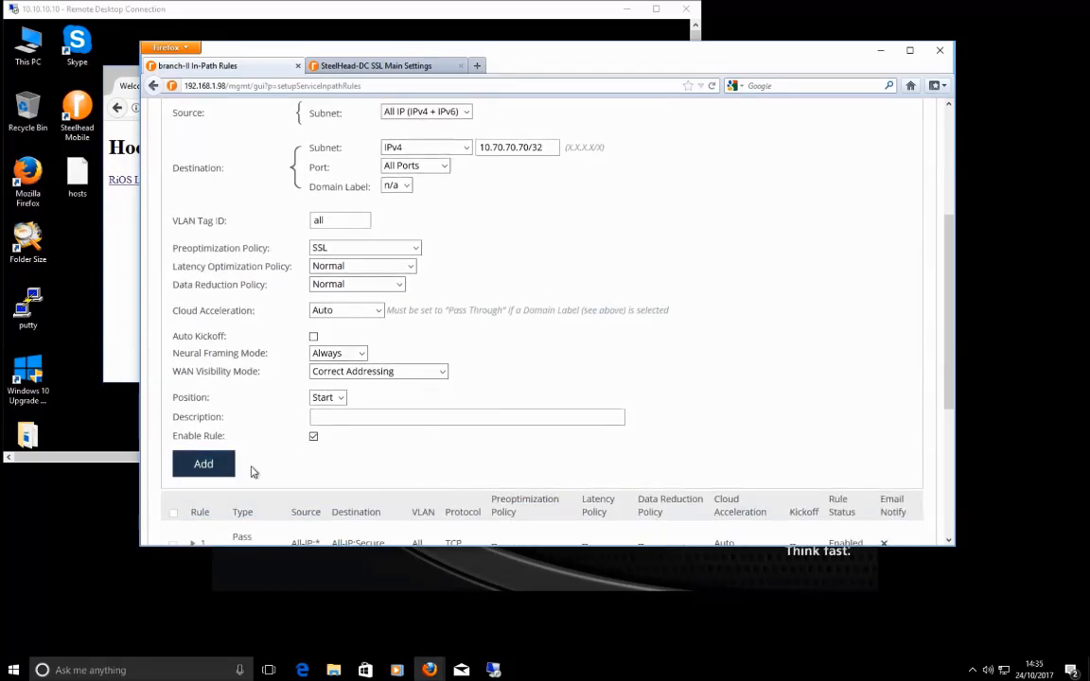
Step: Add rule 1 auto-discovering SSL from All IPv4 sources to 10.70.70.70/32, fixing the all-IP error
click(206, 466)
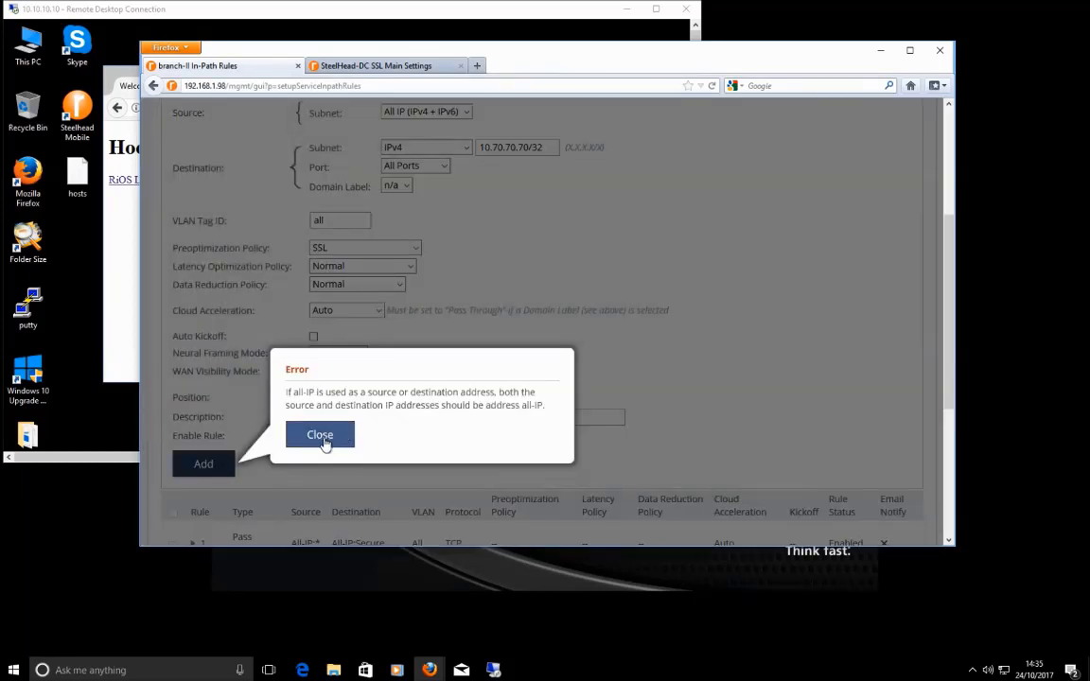
click(324, 443)
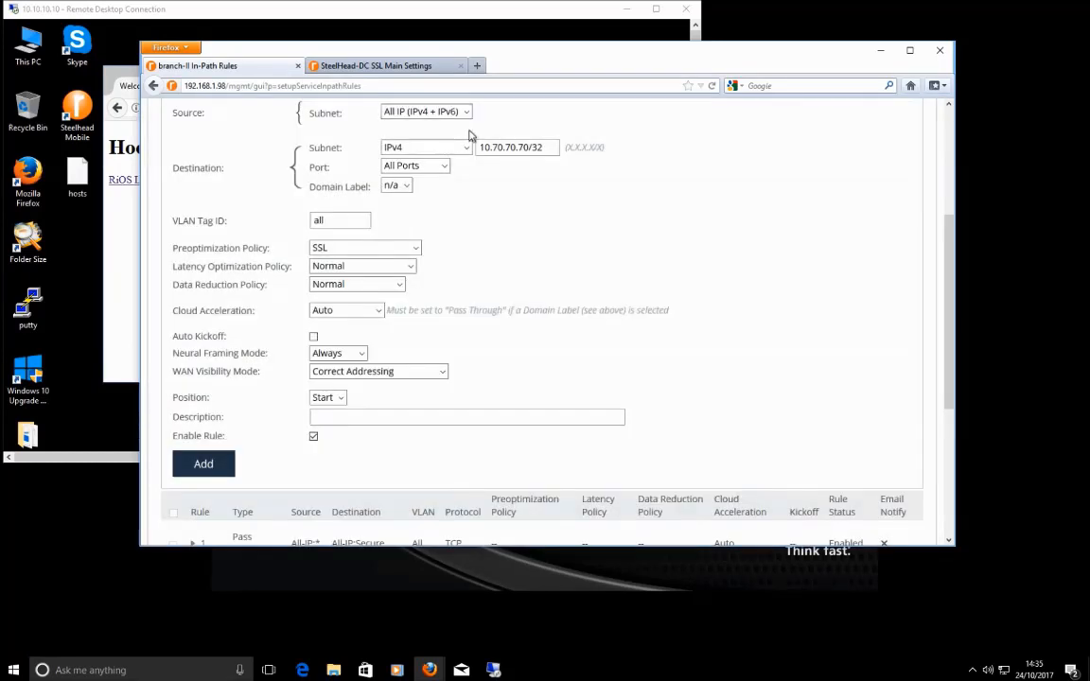
scroll(464, 151, up, 3)
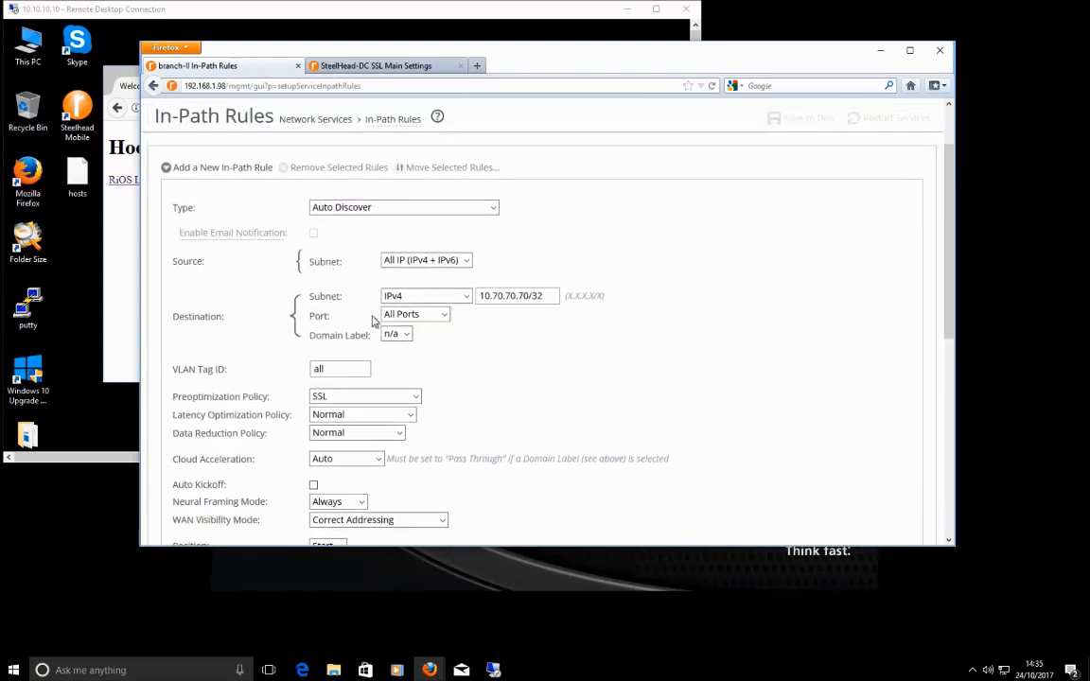
click(468, 261)
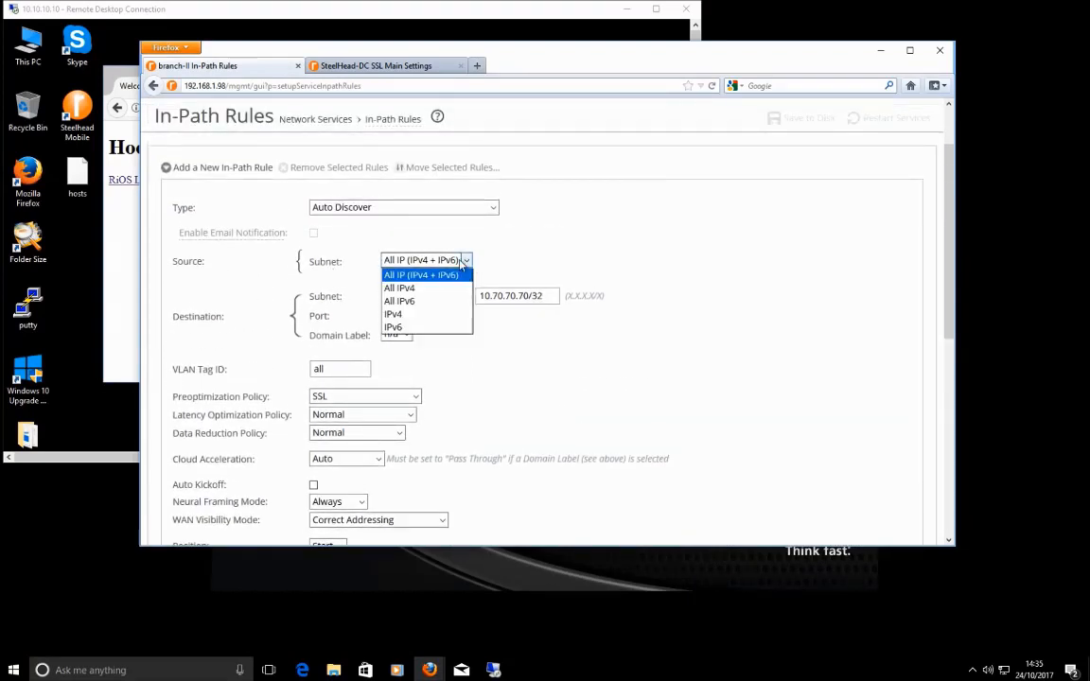
click(407, 292)
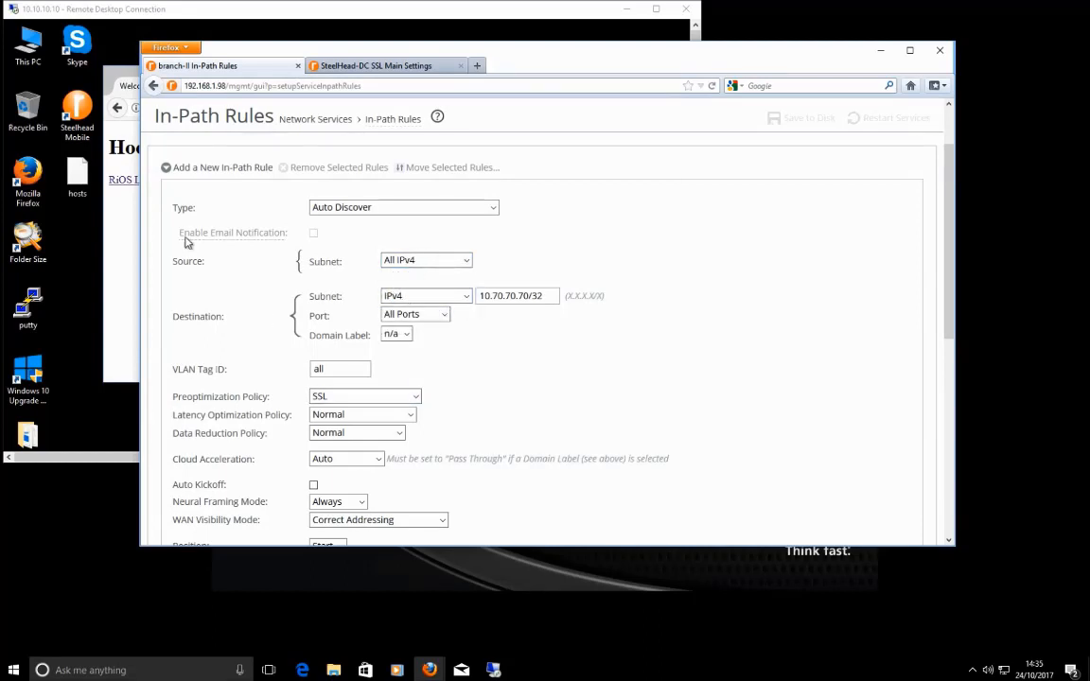
scroll(465, 355, down, 3)
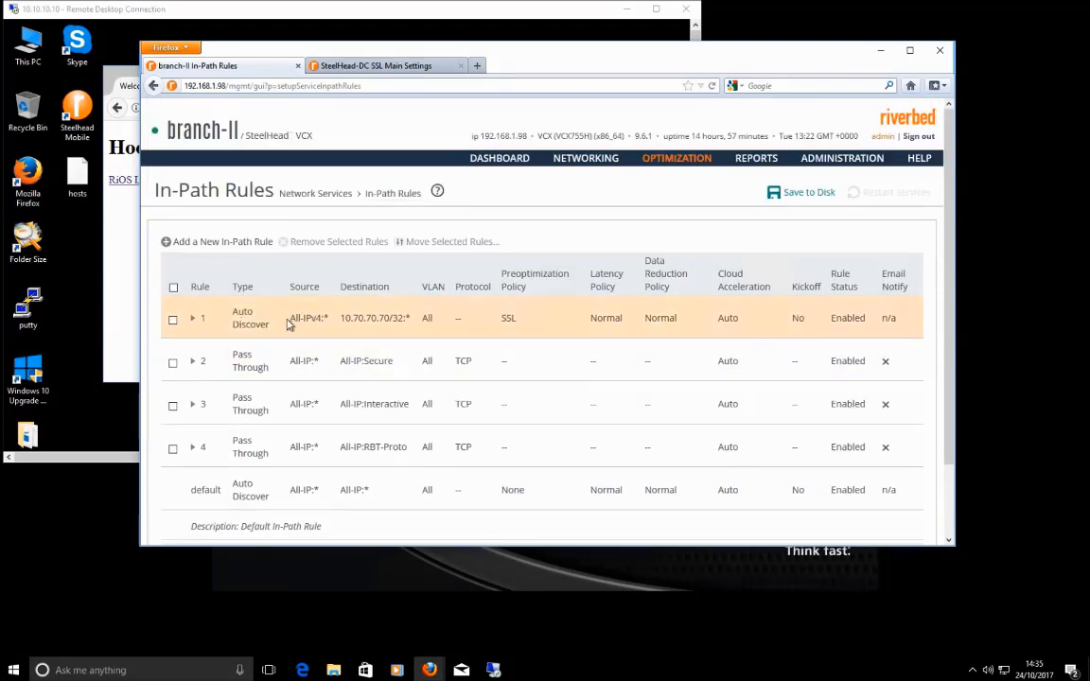
Step: Check rule 1 (Auto Discover, 10.70.70.70, SSL), then save branch-II's configuration to disk
double_click(245, 312)
drag(331, 322, 371, 319)
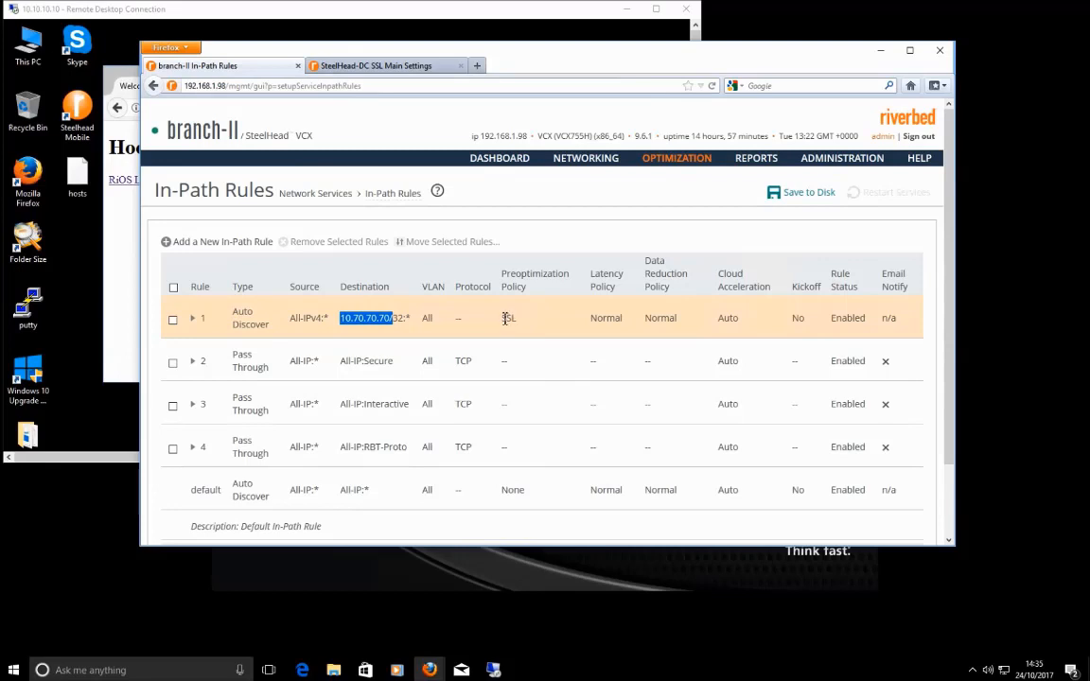
drag(506, 318, 516, 318)
click(528, 323)
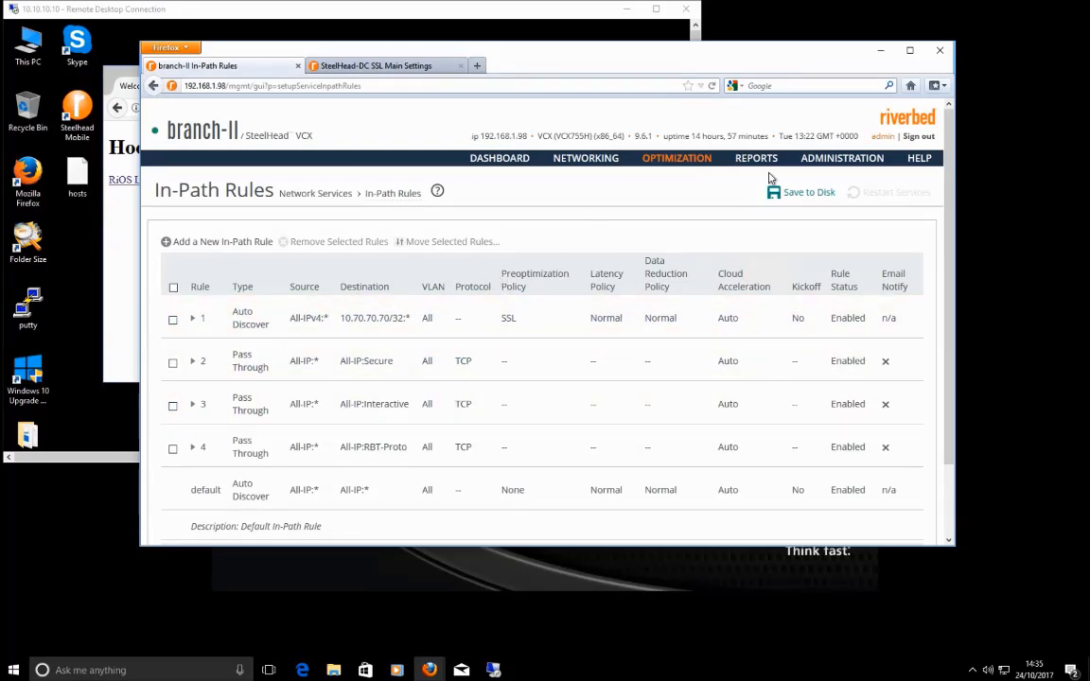
click(801, 194)
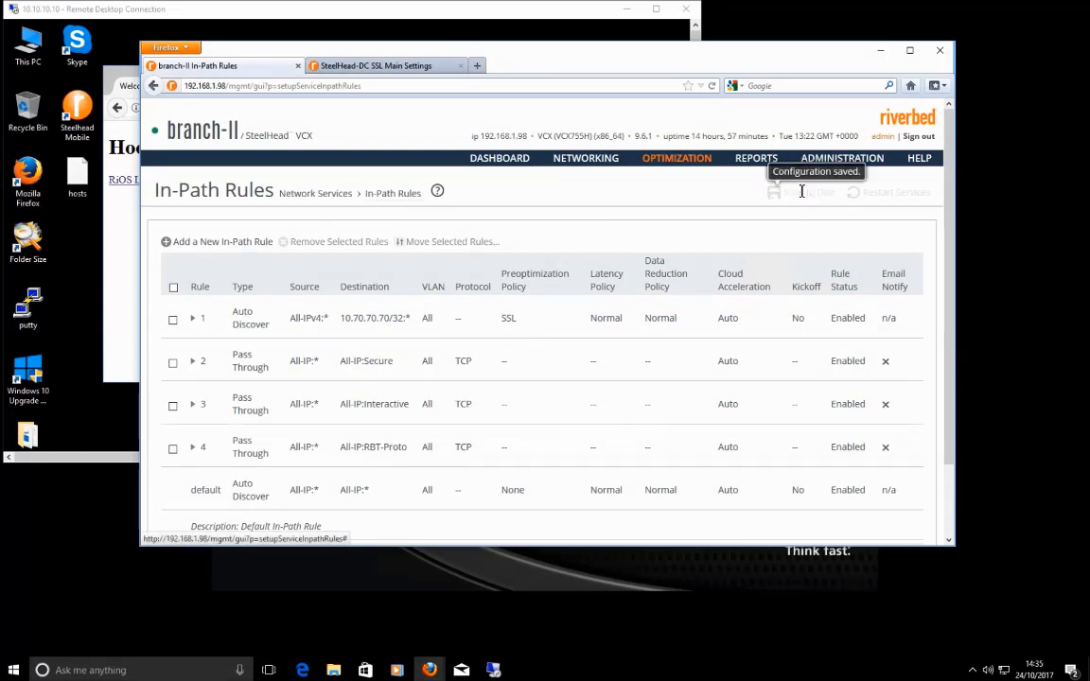
click(391, 66)
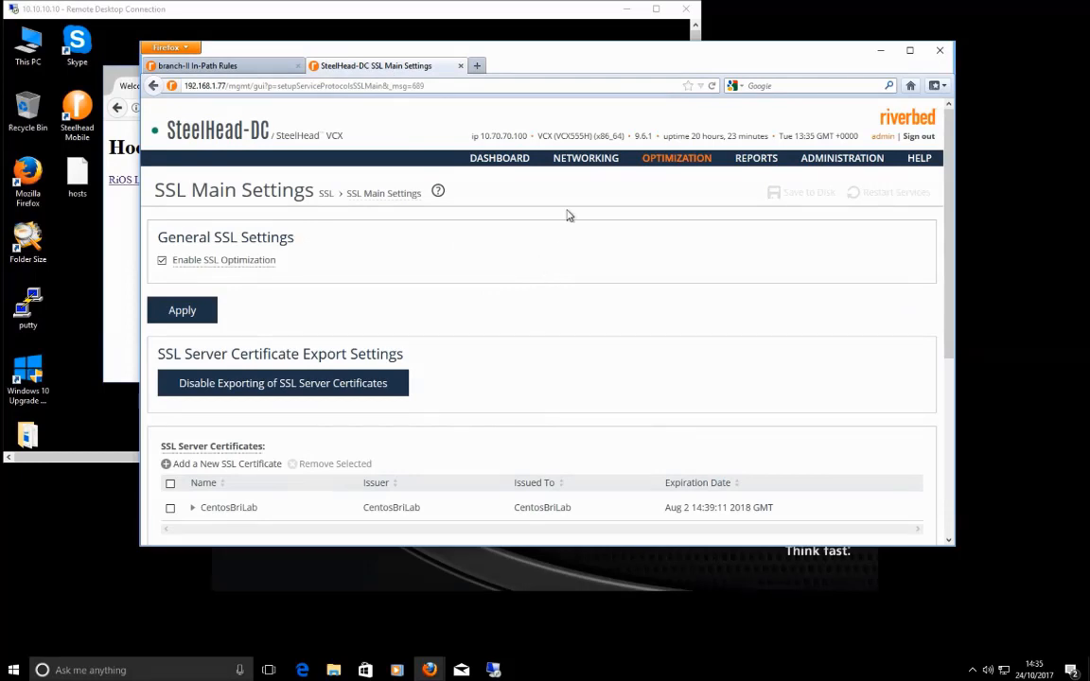
Step: Confirm SteelHead-DC's Discovered SSL Servers list is empty, then open the DC dashboard
scroll(596, 324, down, 3)
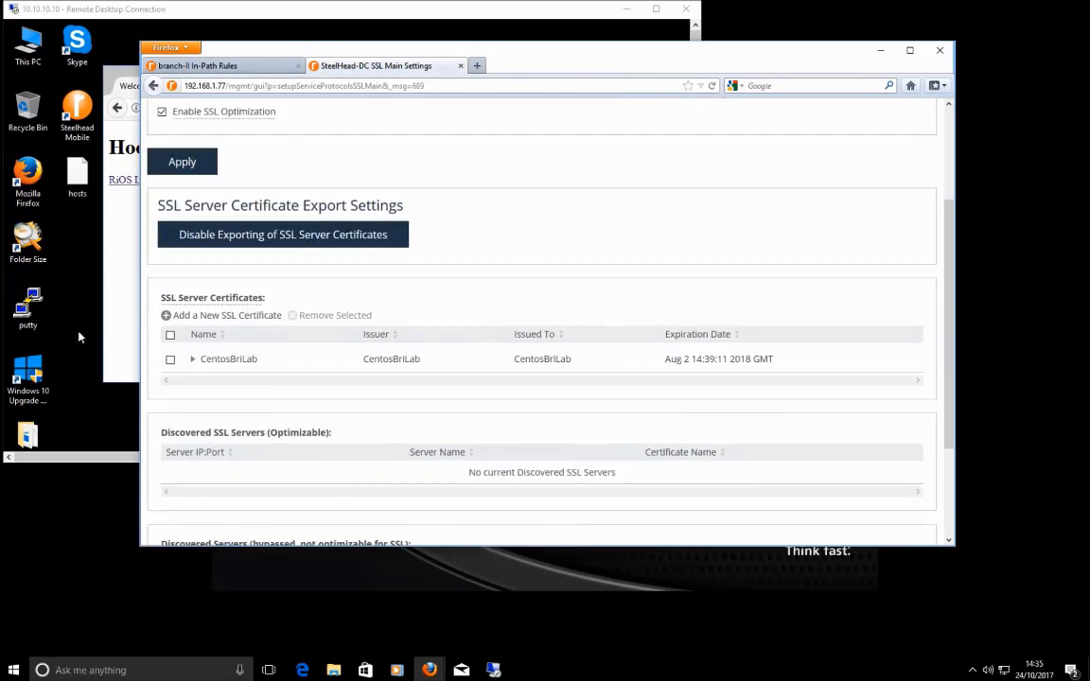
mouse_move(204, 303)
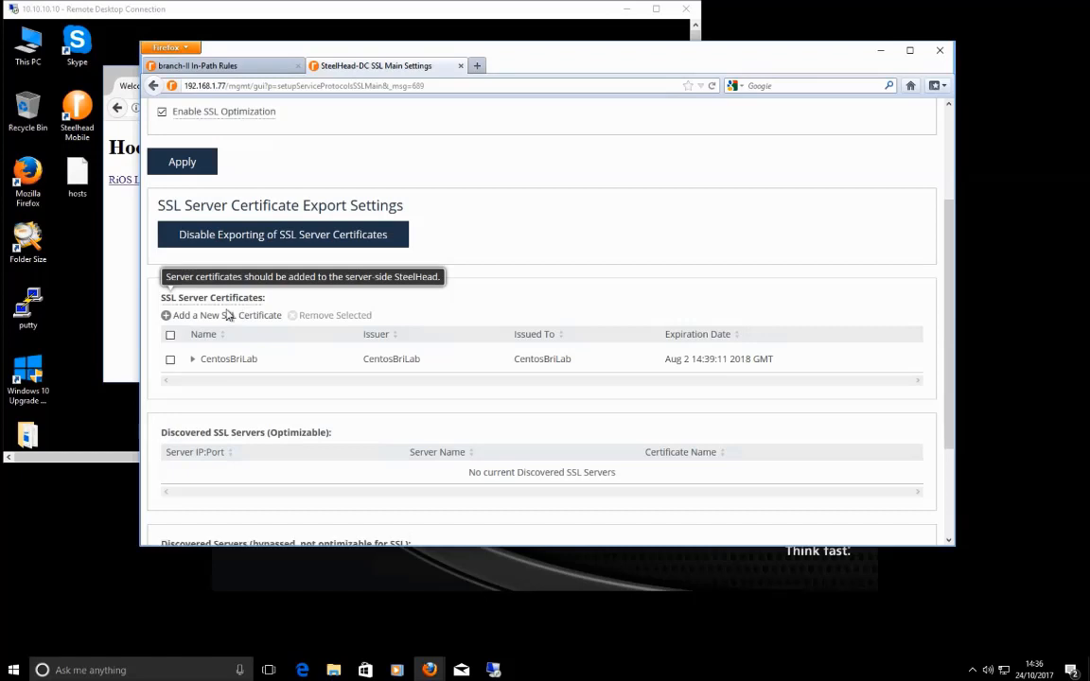
scroll(567, 291, up, 2)
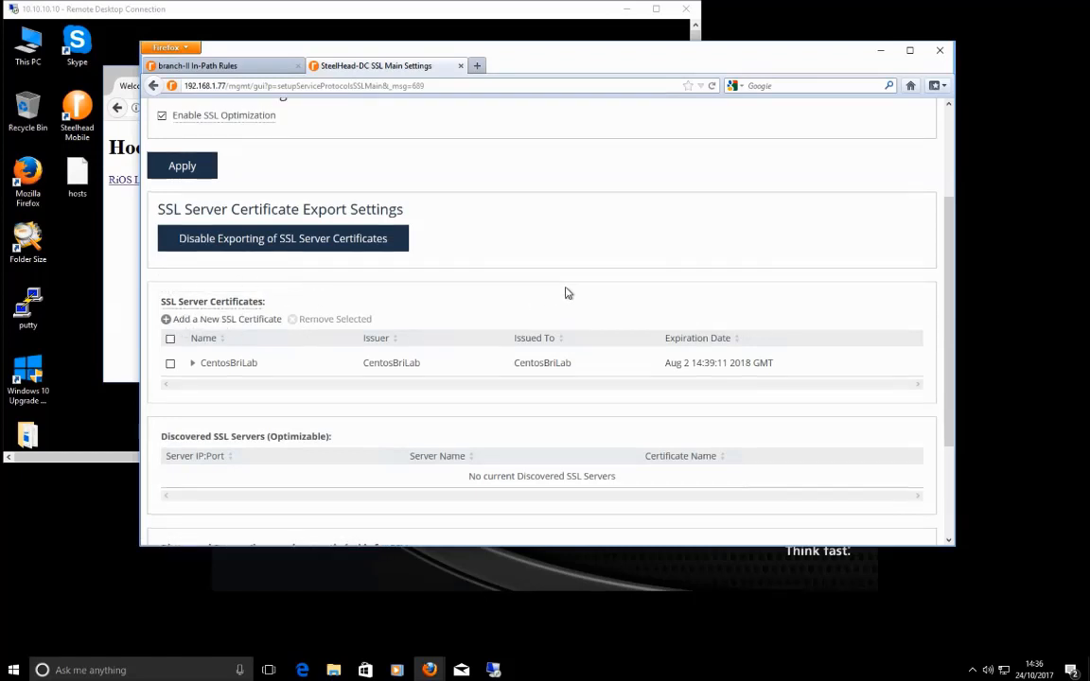
scroll(379, 142, up, 1)
click(498, 159)
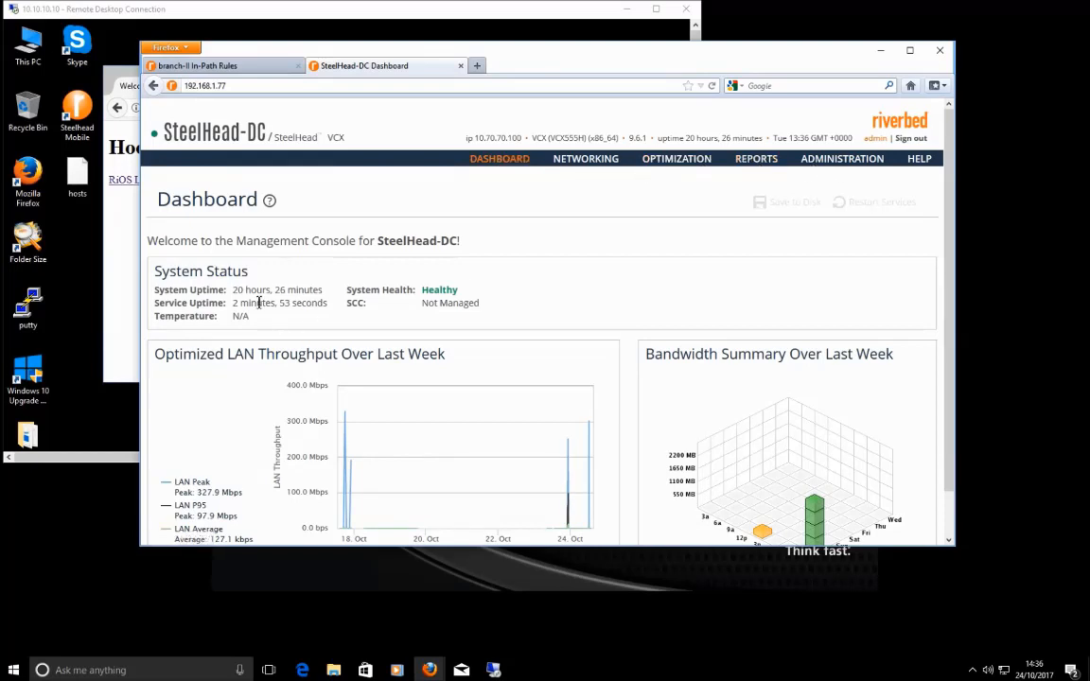
Step: On SteelHead-DC's SSL Main Settings, start a new server certificate using Import Certificate and Private Key
click(665, 166)
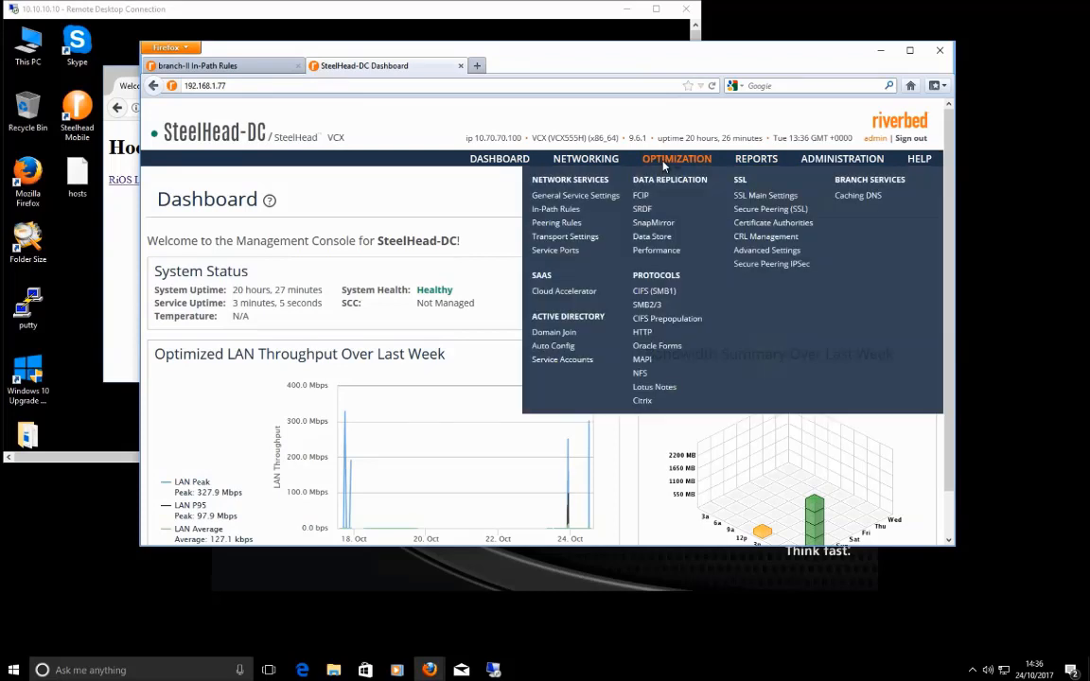
click(763, 201)
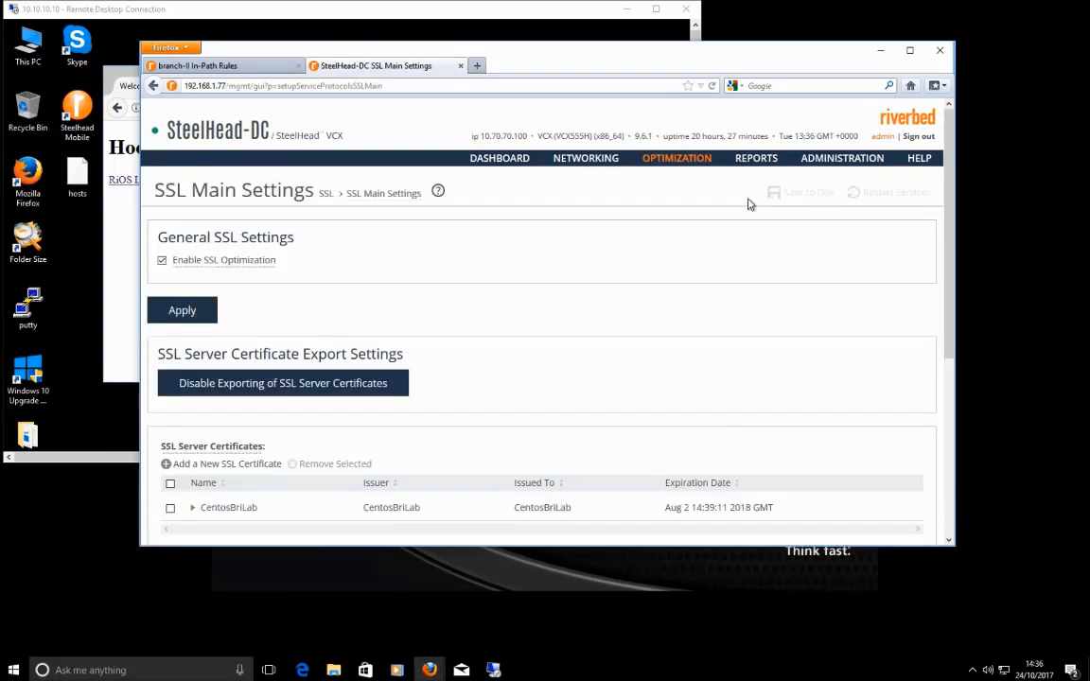
scroll(469, 331, down, 3)
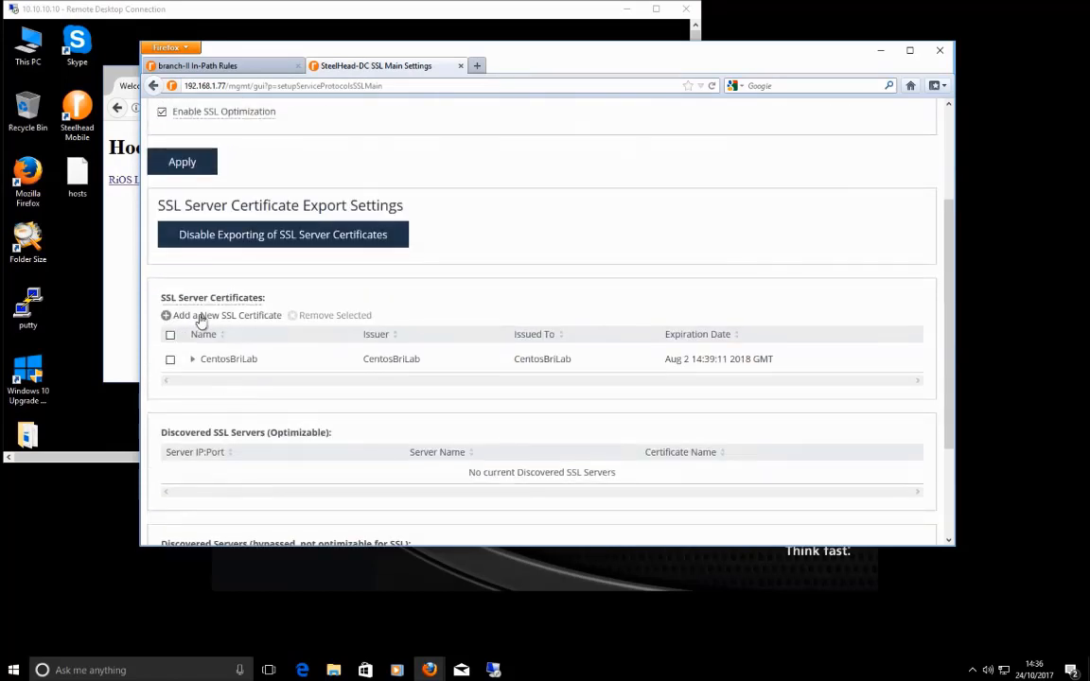
click(219, 319)
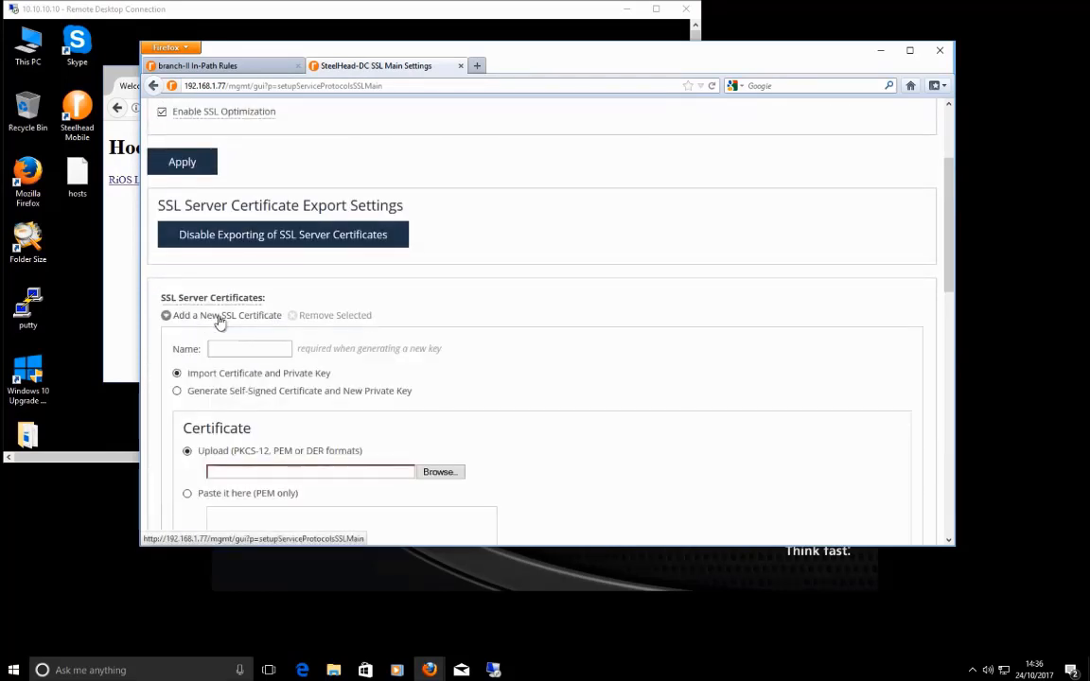
scroll(419, 365, down, 2)
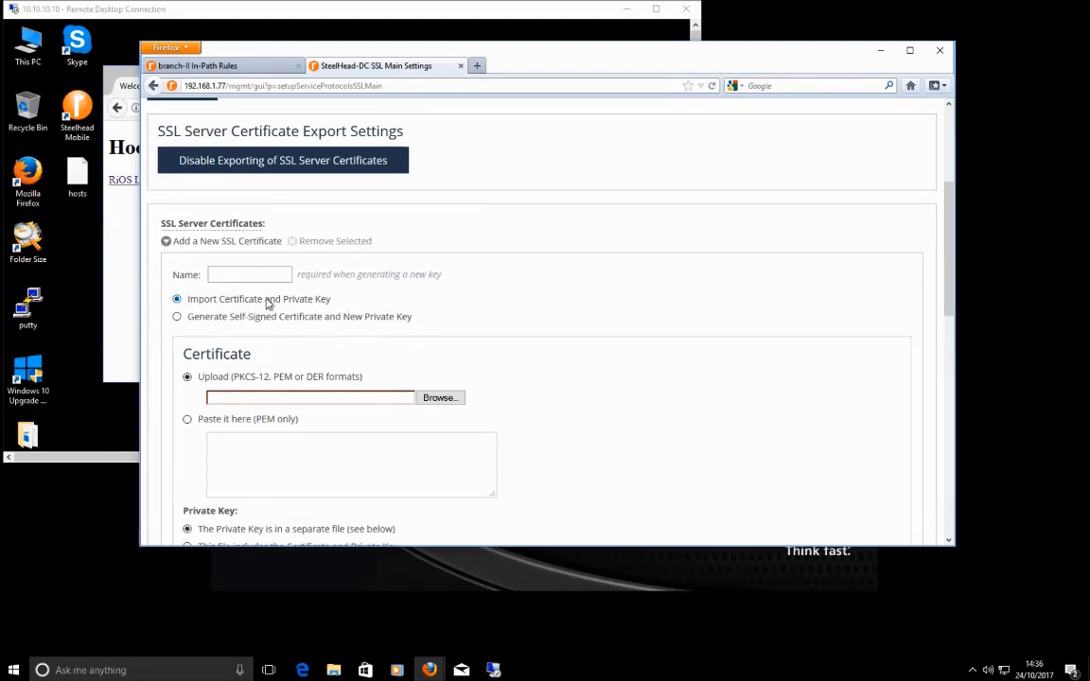
drag(217, 310, 186, 320)
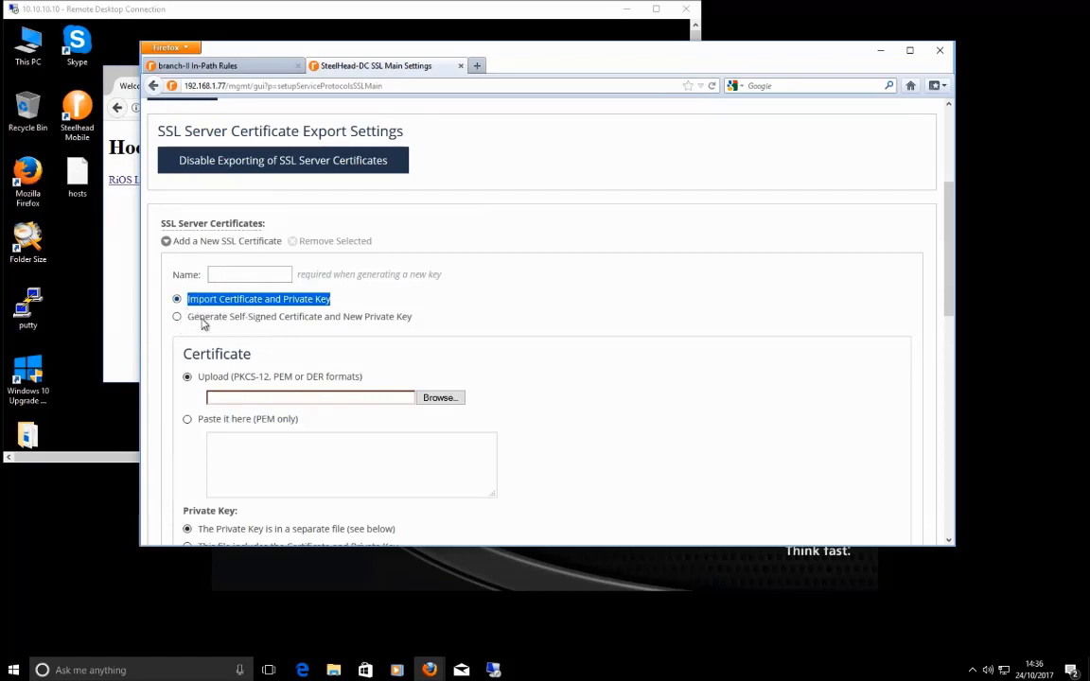
scroll(197, 409, down, 1)
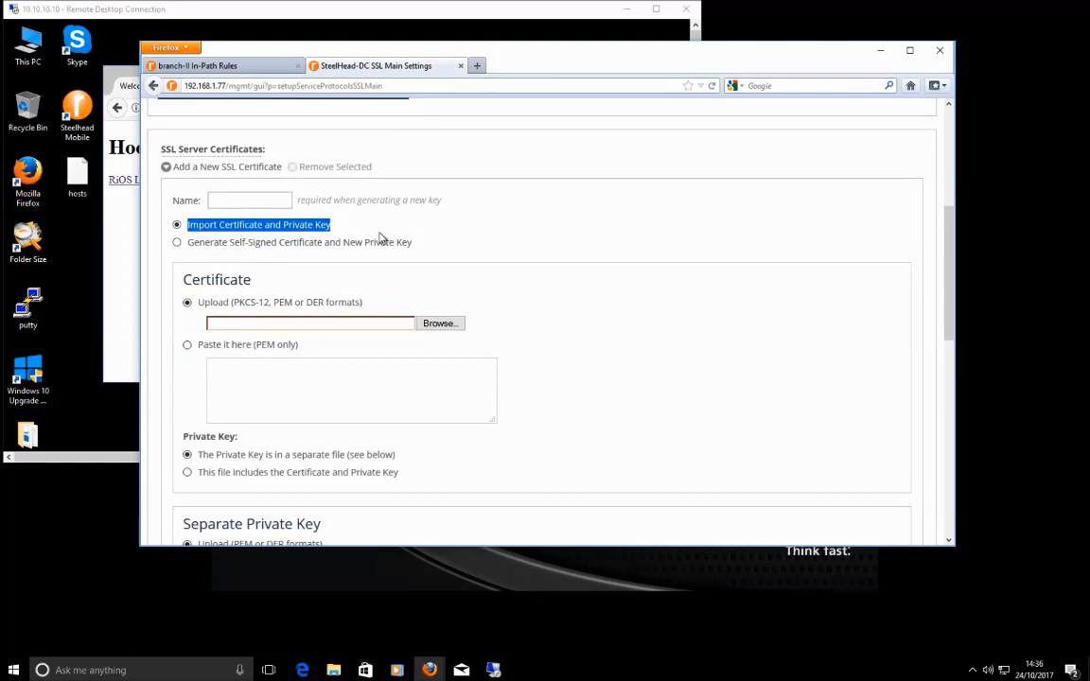
click(243, 232)
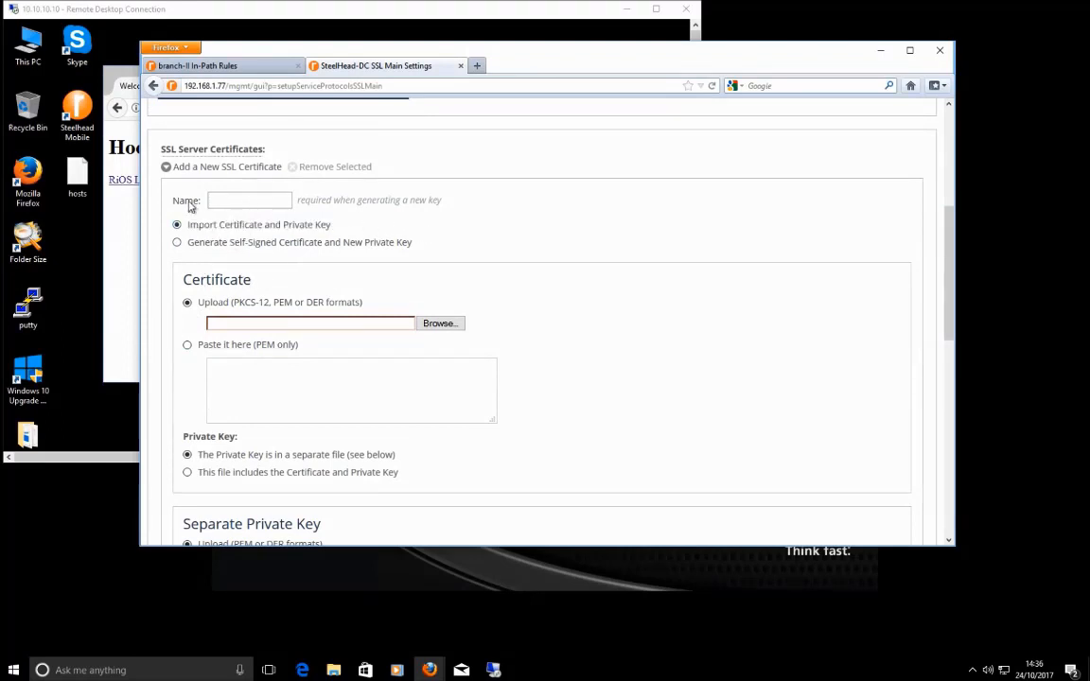
Step: Enter BasicSSL as the certificate name and review the certificate upload option
click(251, 200)
text(BasicSSL)
scroll(316, 341, down, 2)
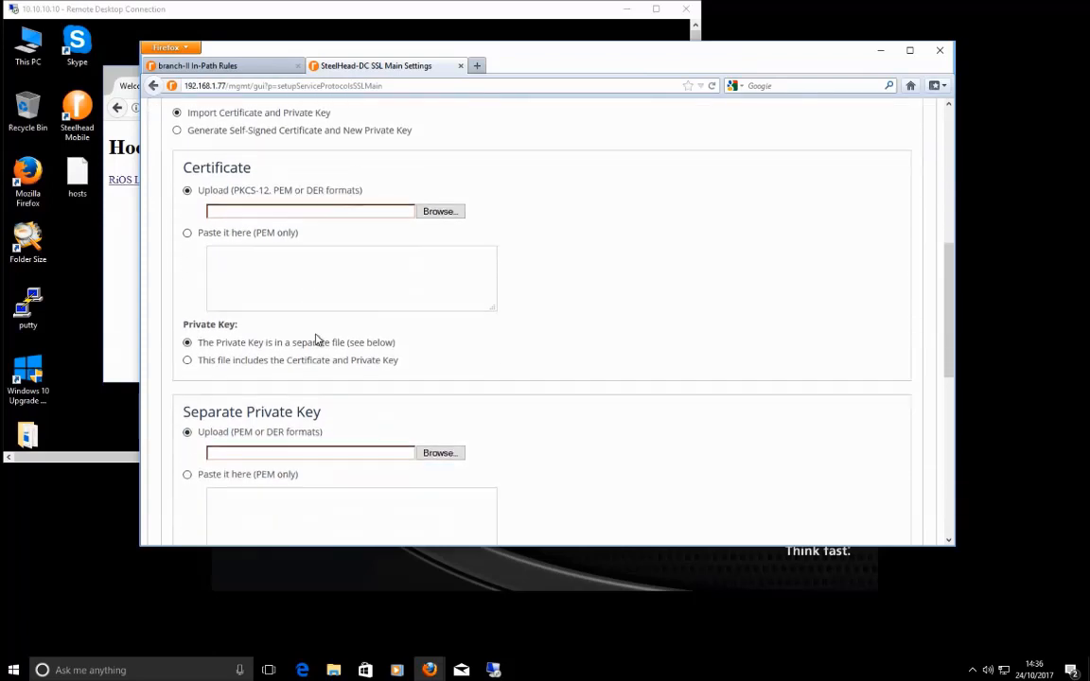
scroll(316, 340, up, 2)
drag(256, 301, 181, 280)
click(248, 283)
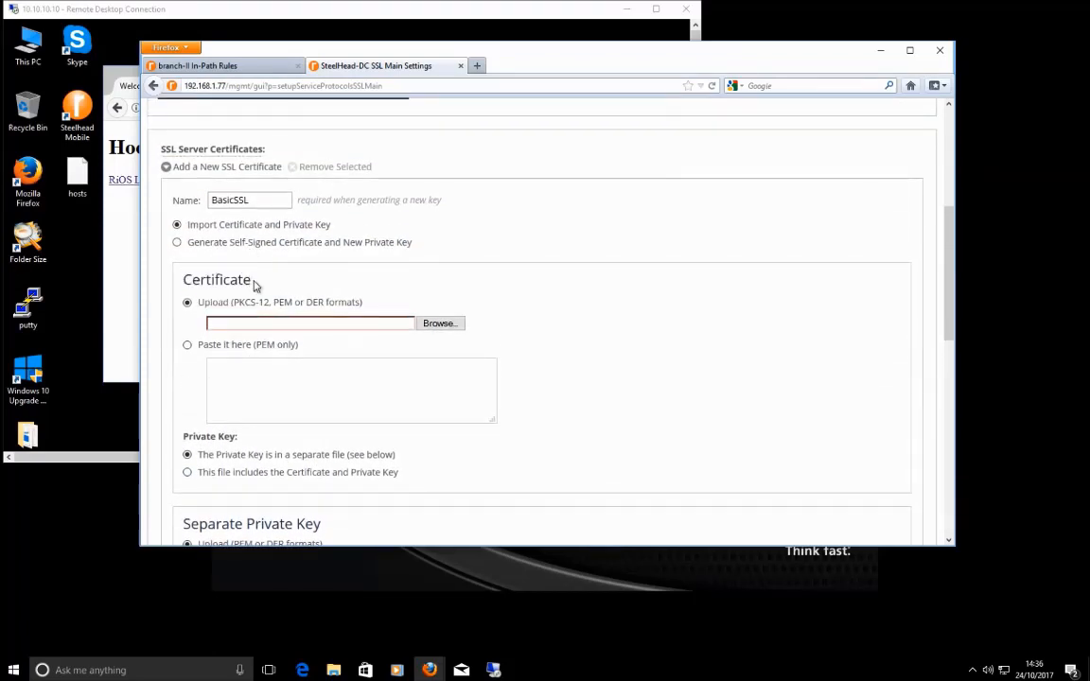
scroll(260, 292, down, 4)
drag(333, 299, 217, 302)
click(360, 301)
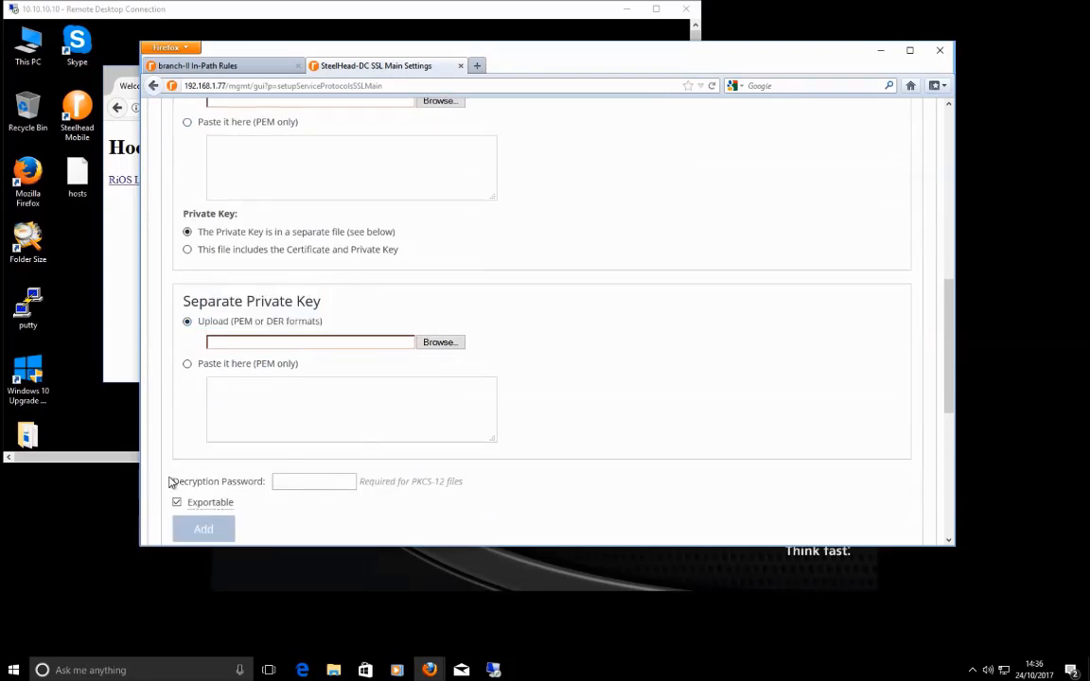
Step: Uncheck Exportable so the BasicSSL certificate is non-exportable
drag(171, 483, 266, 488)
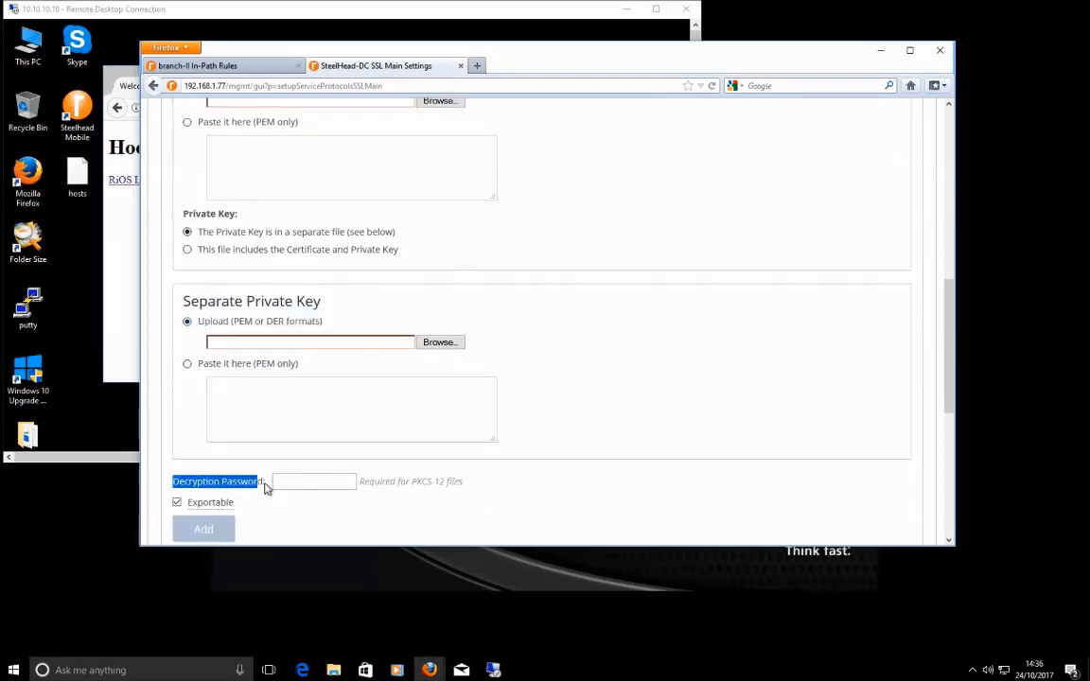
click(302, 482)
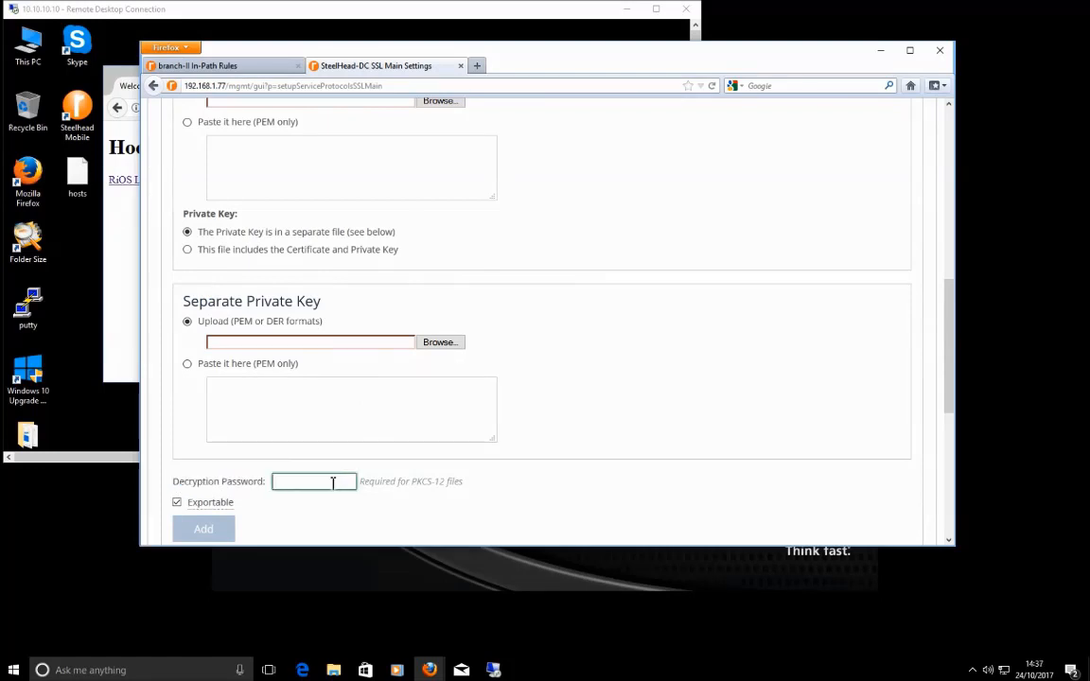
click(227, 511)
scroll(343, 511, down, 2)
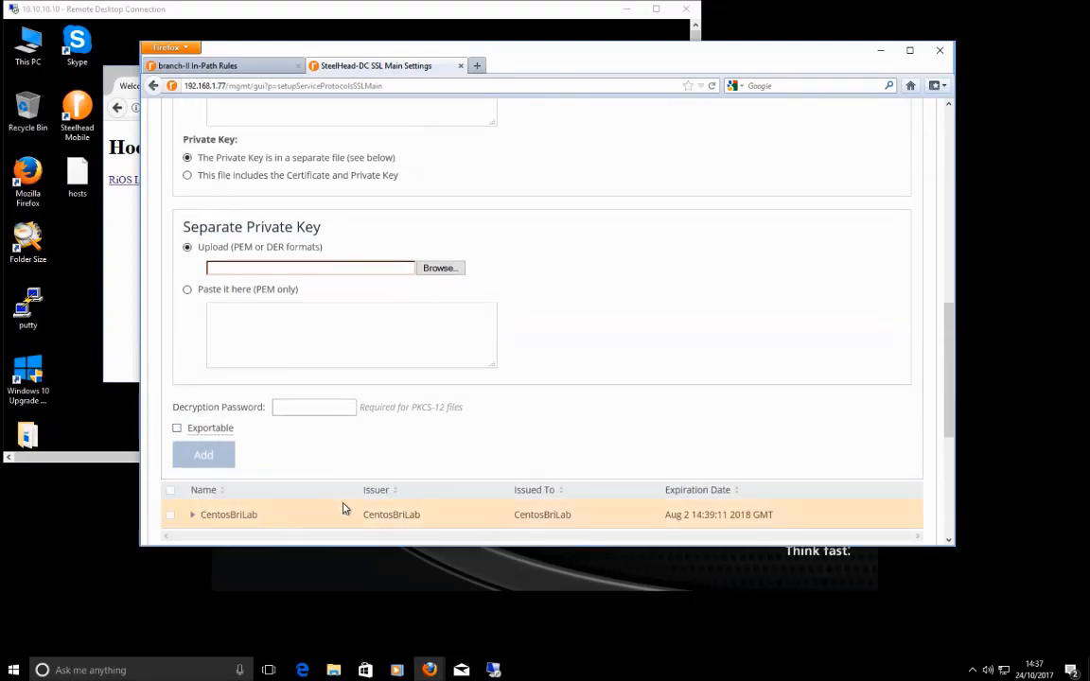
scroll(343, 510, up, 6)
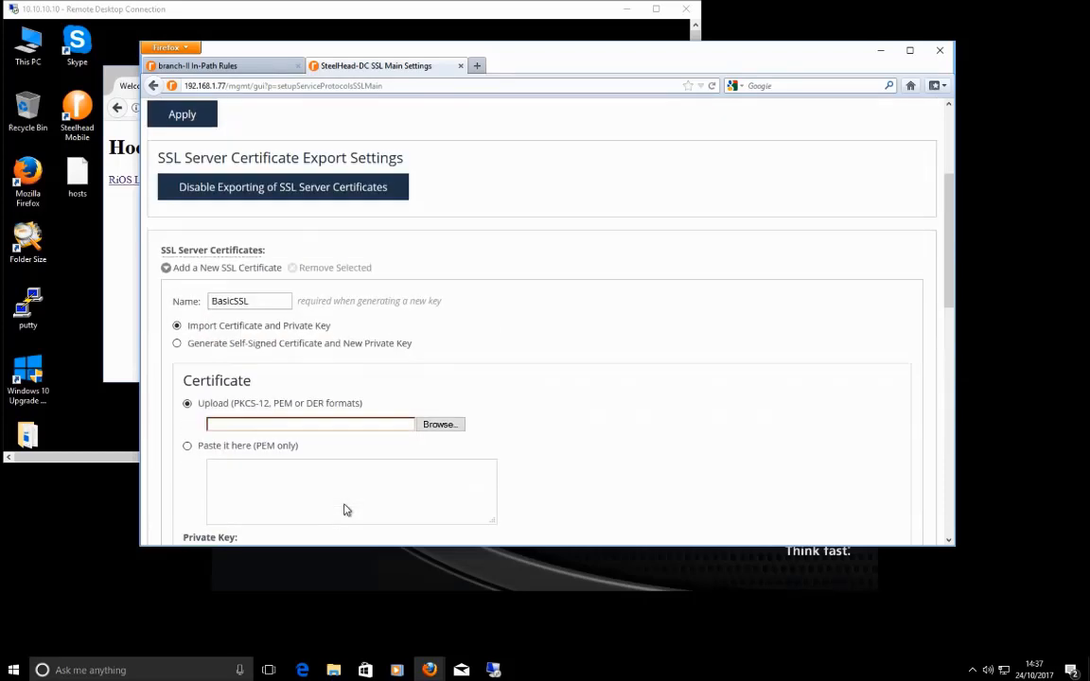
scroll(345, 510, up, 2)
scroll(345, 509, down, 4)
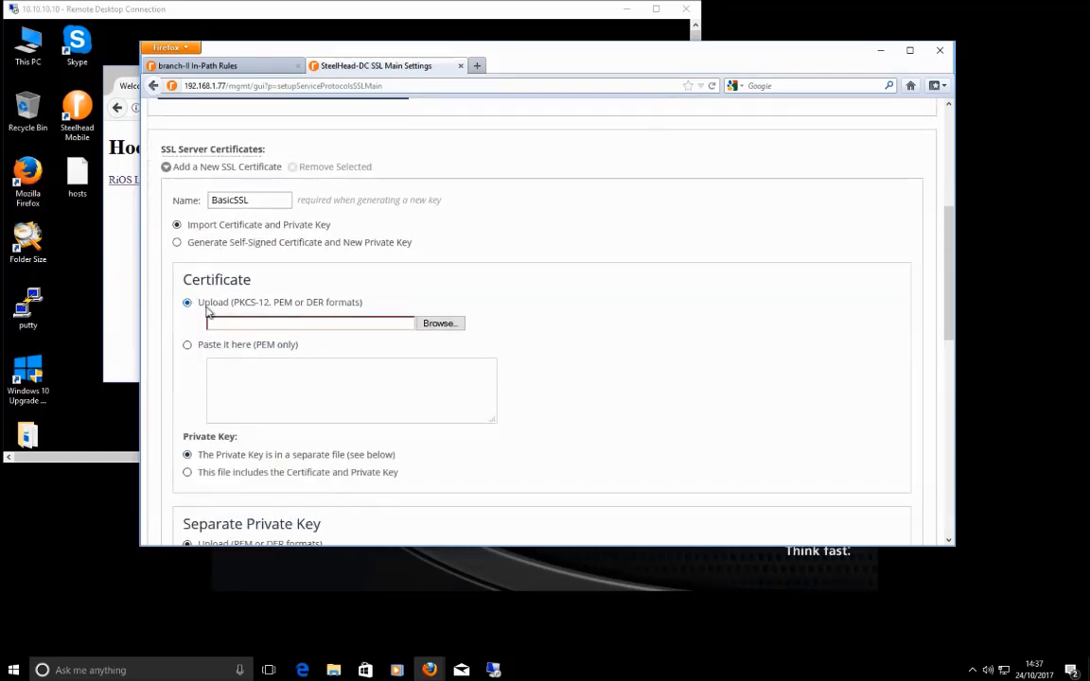
Step: Upload Documents\ca.crt as the BasicSSL certificate file
click(450, 326)
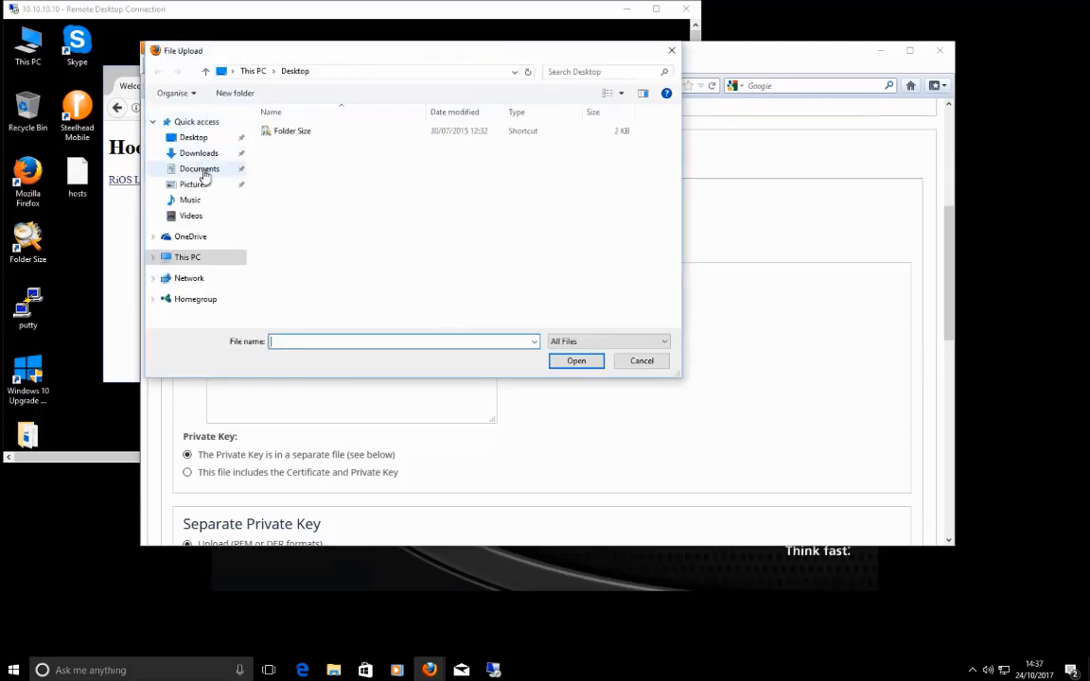
click(199, 169)
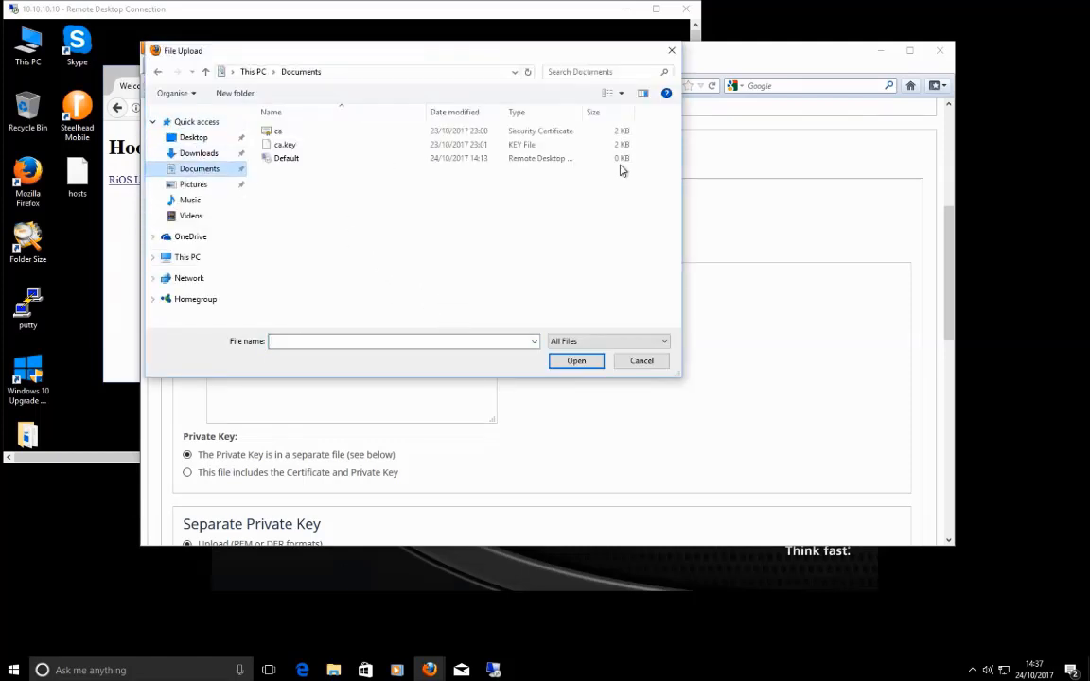
click(279, 132)
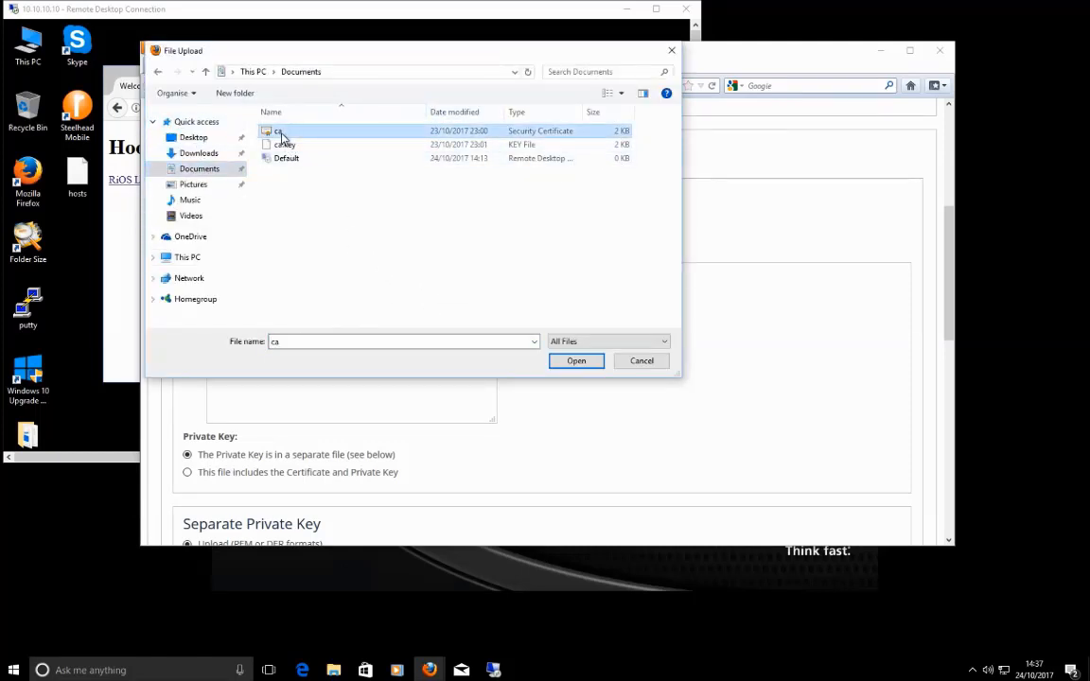
click(582, 364)
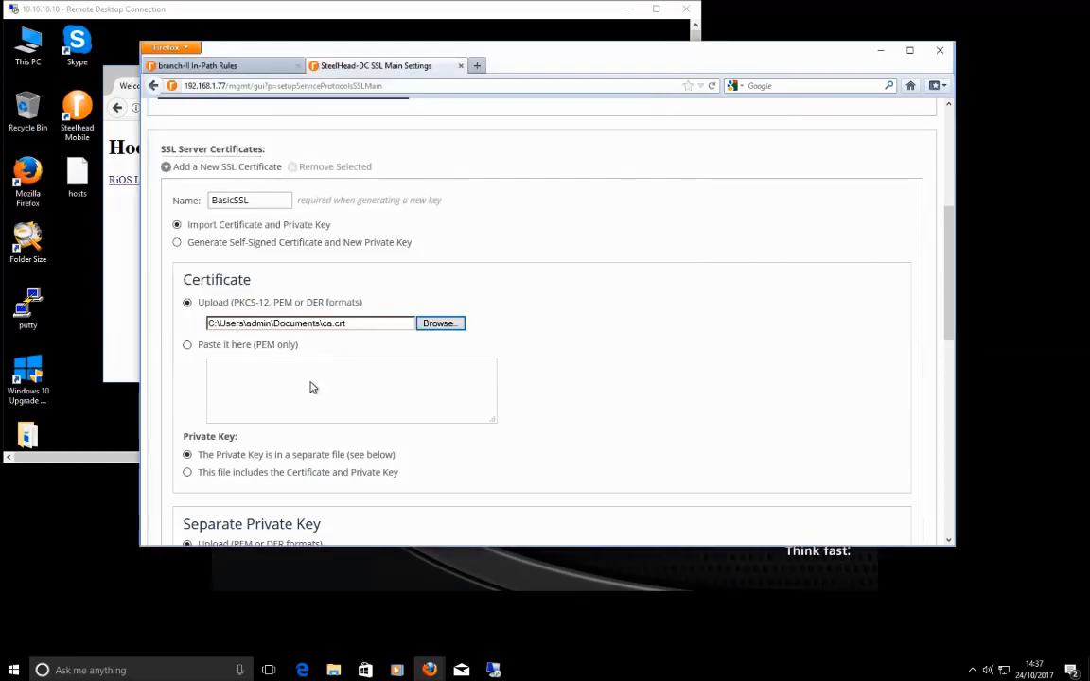
scroll(311, 384, down, 2)
drag(398, 381, 202, 383)
scroll(478, 407, down, 2)
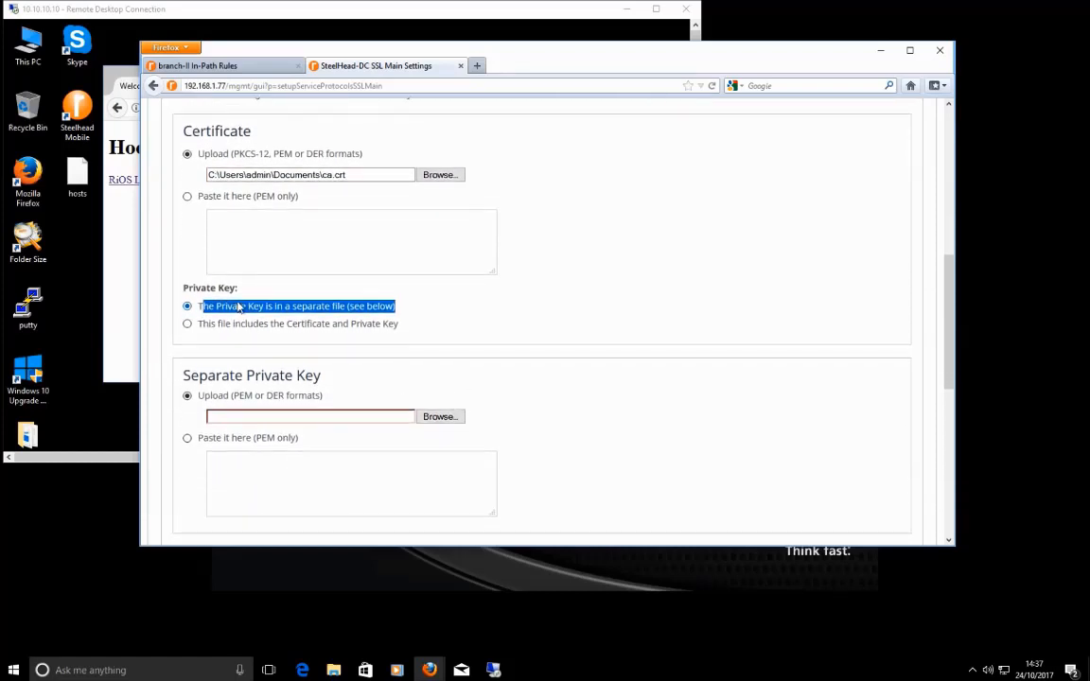
click(445, 292)
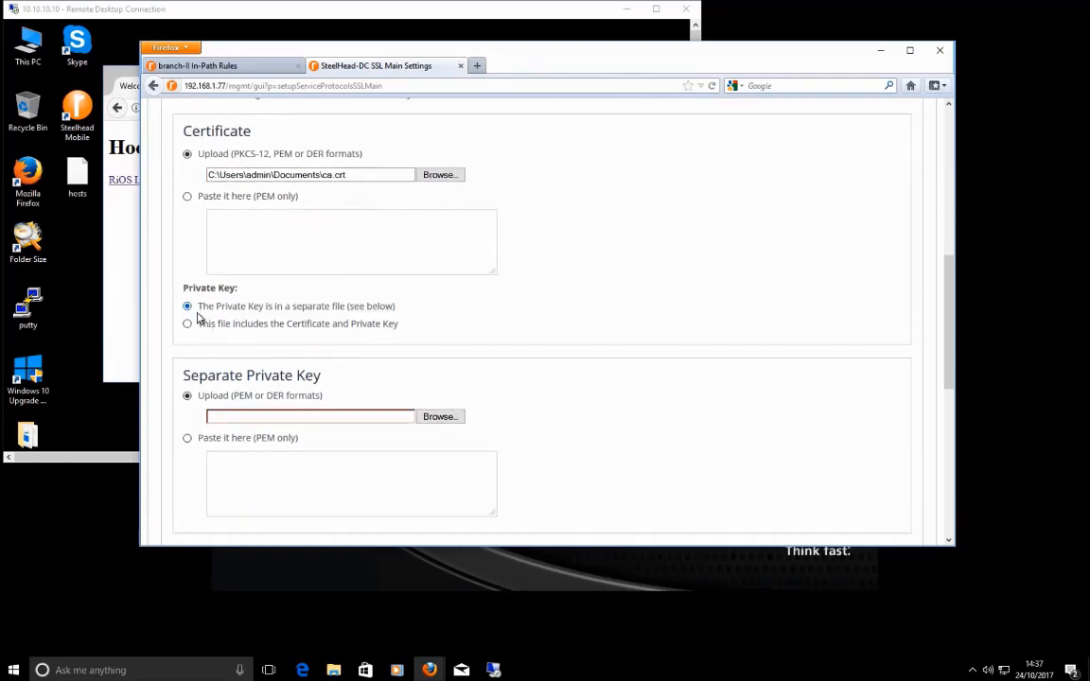
Step: Choose ca.key as the separate private key and add the BasicSSL certificate
drag(201, 314, 344, 315)
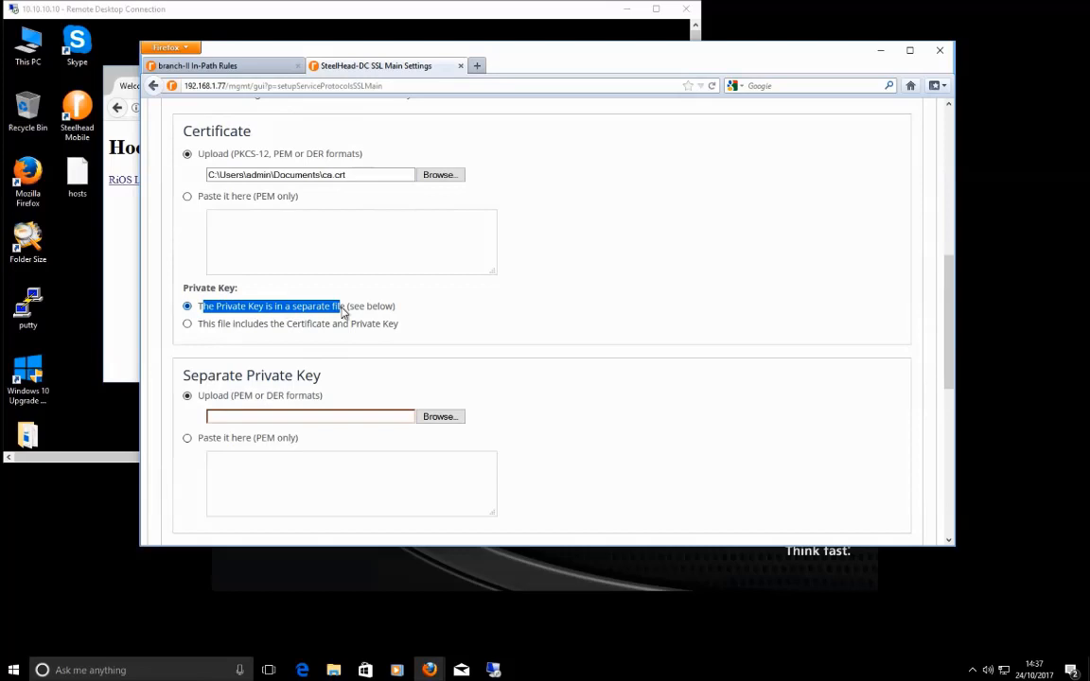
drag(202, 325, 400, 330)
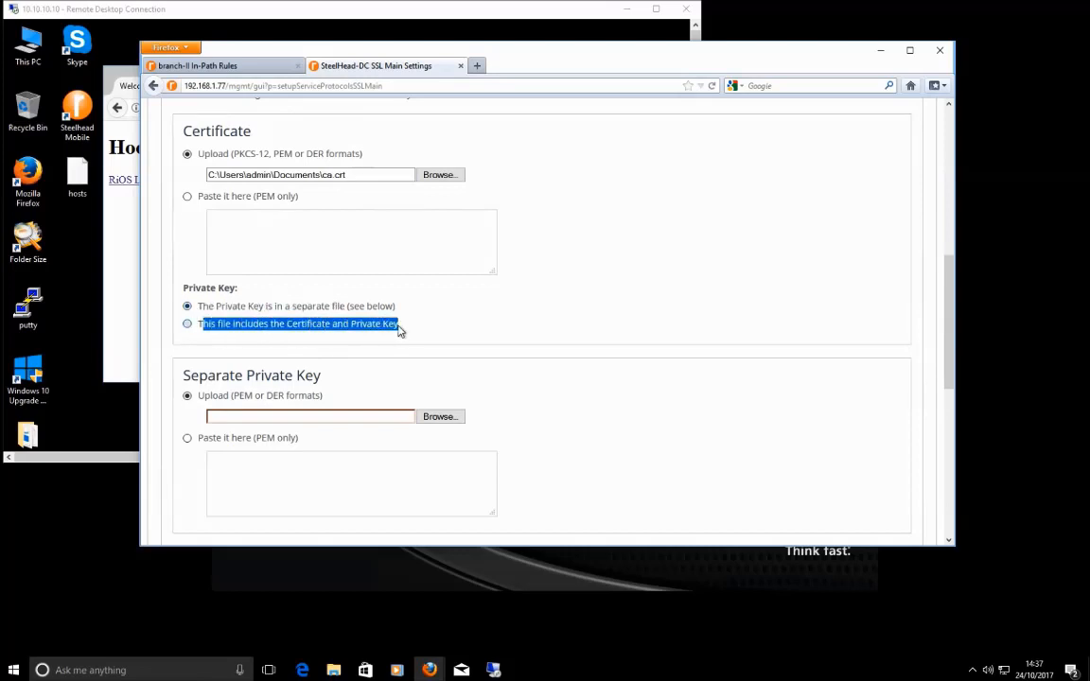
scroll(415, 328, down, 3)
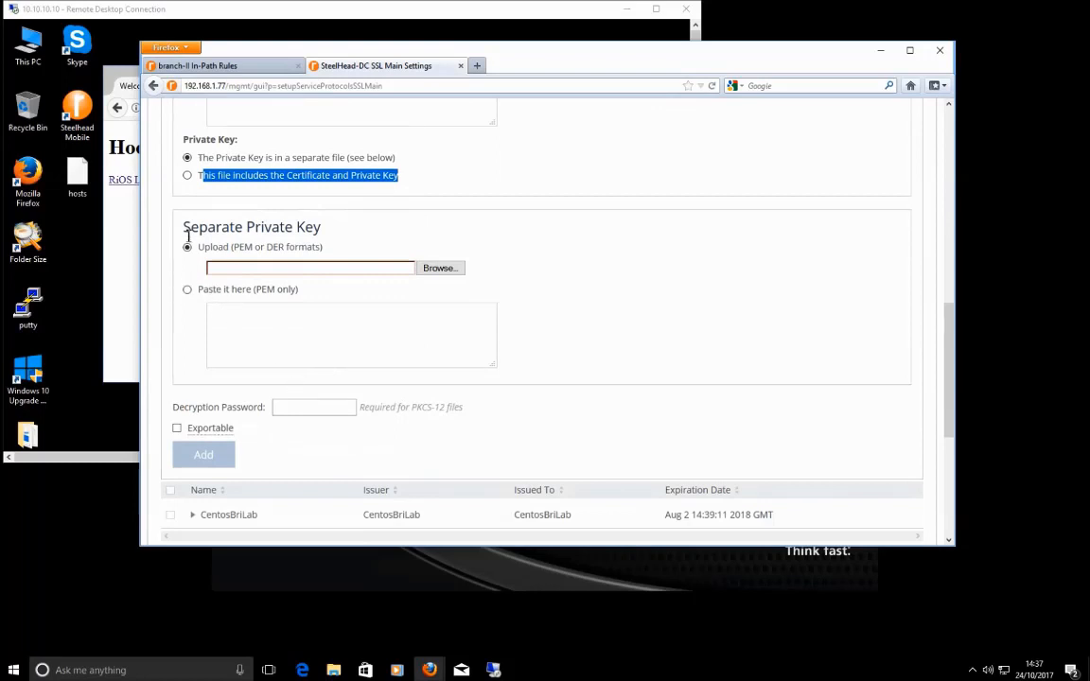
click(280, 267)
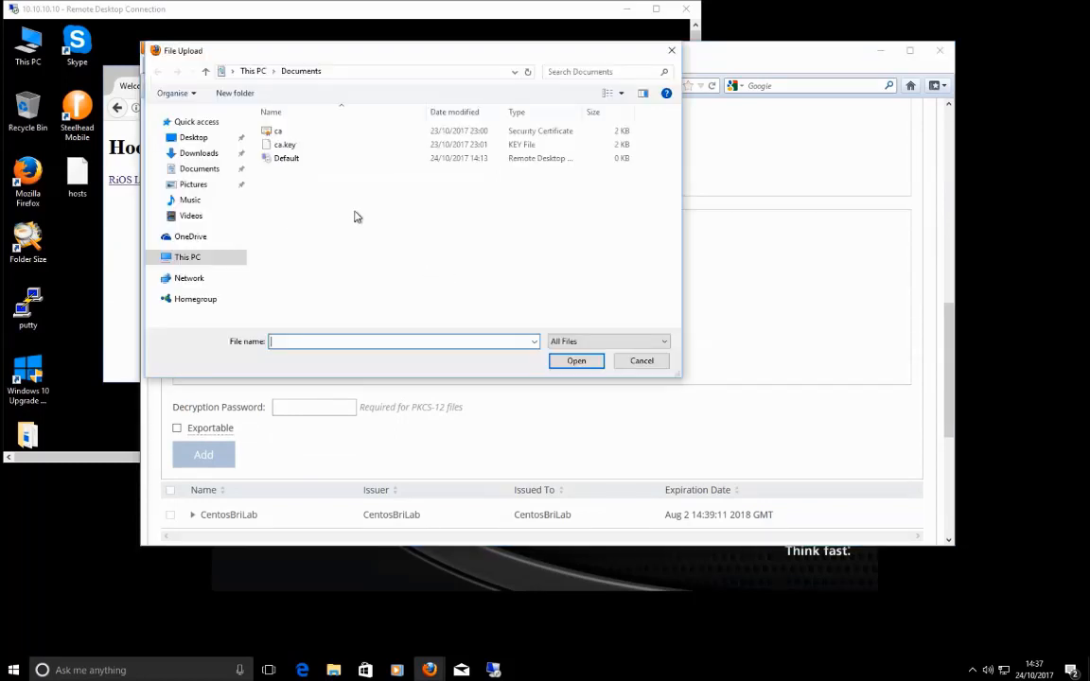
click(636, 363)
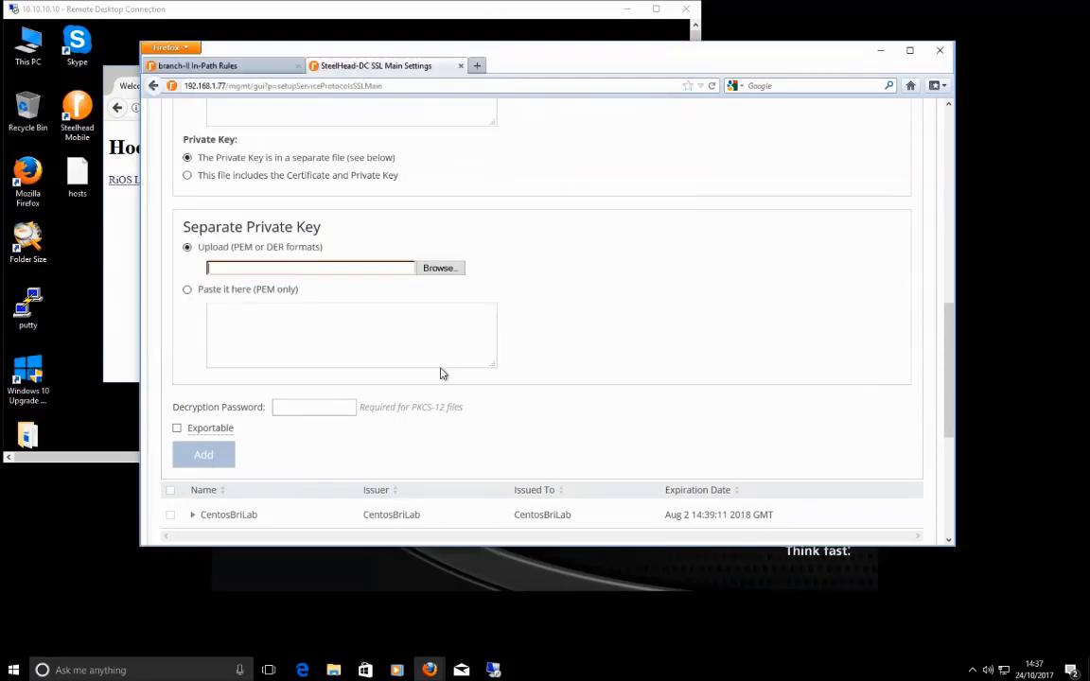
click(446, 268)
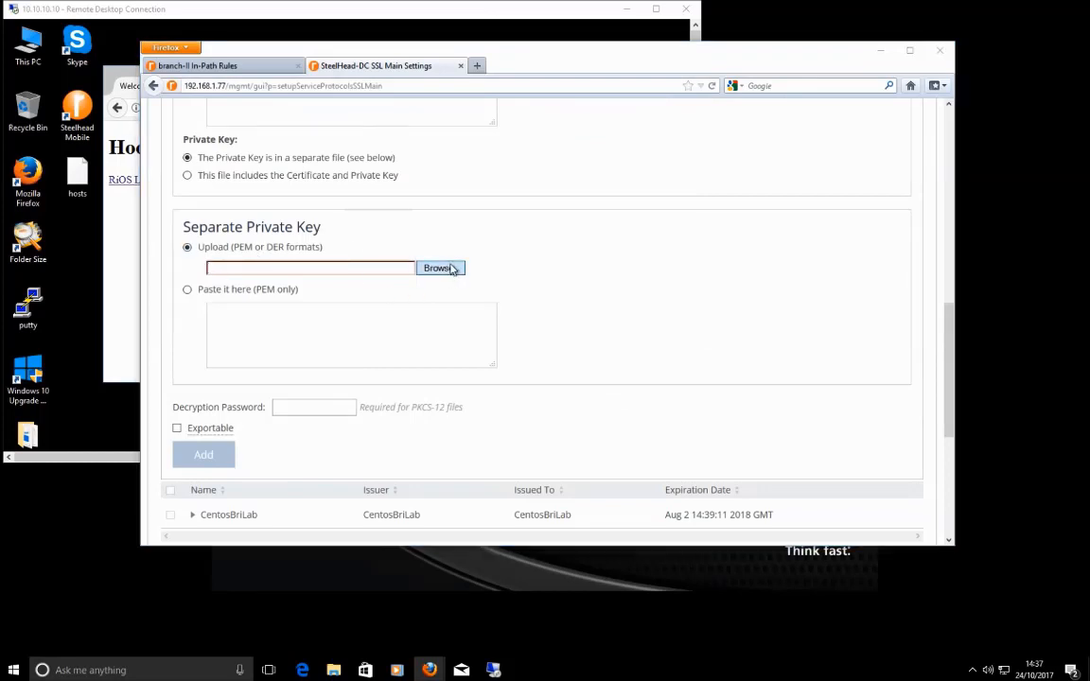
click(303, 148)
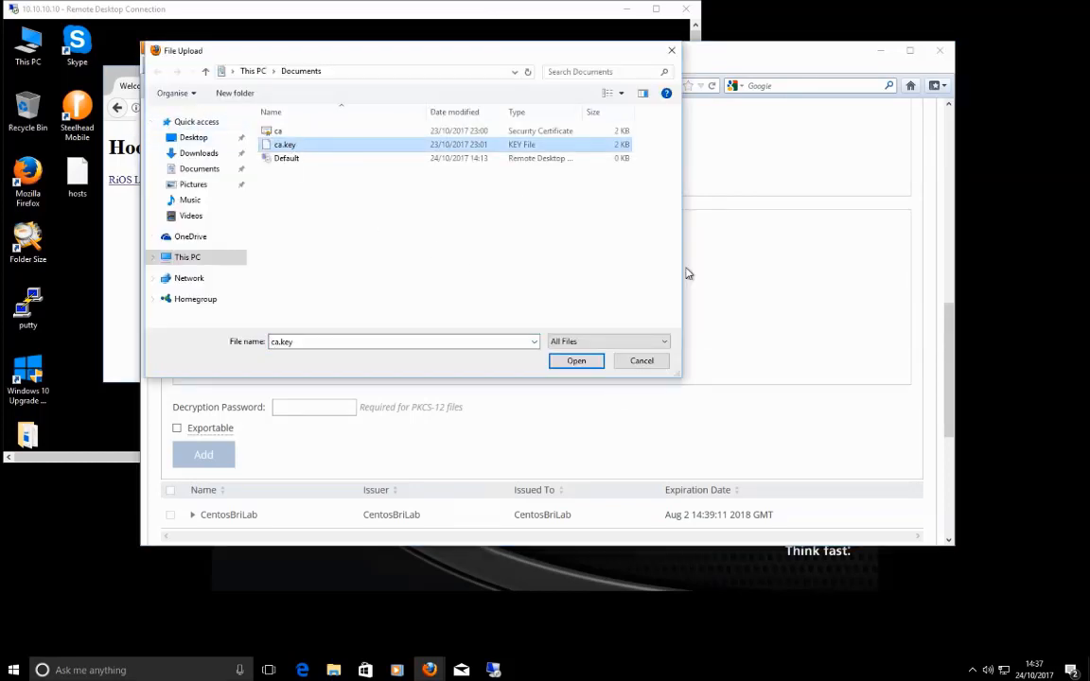
click(582, 367)
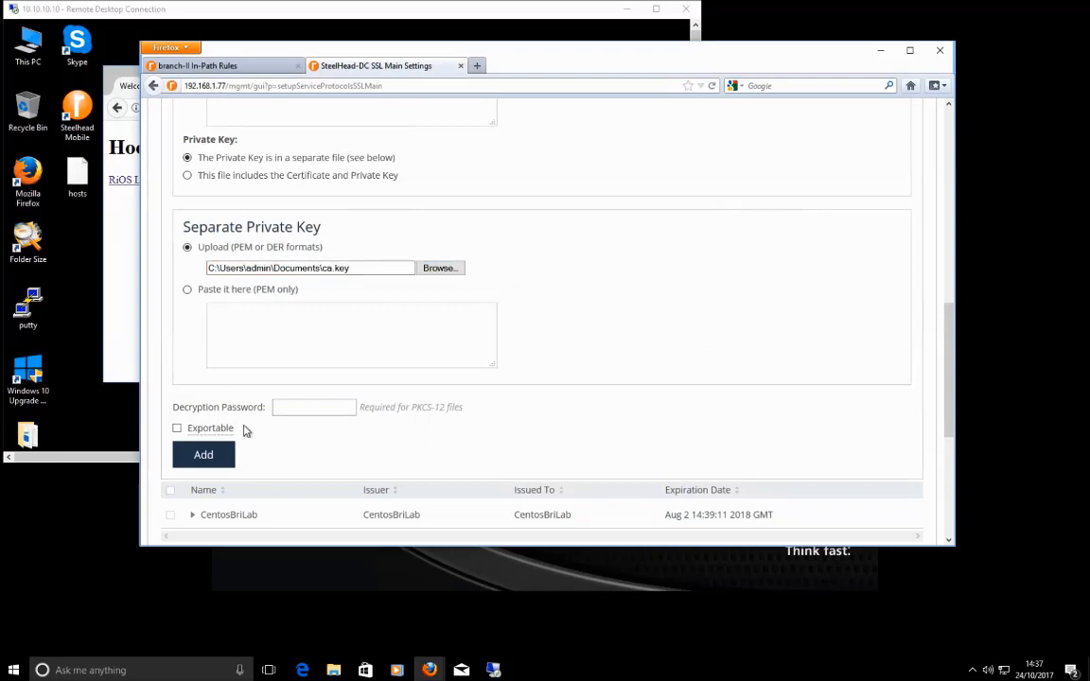
click(331, 409)
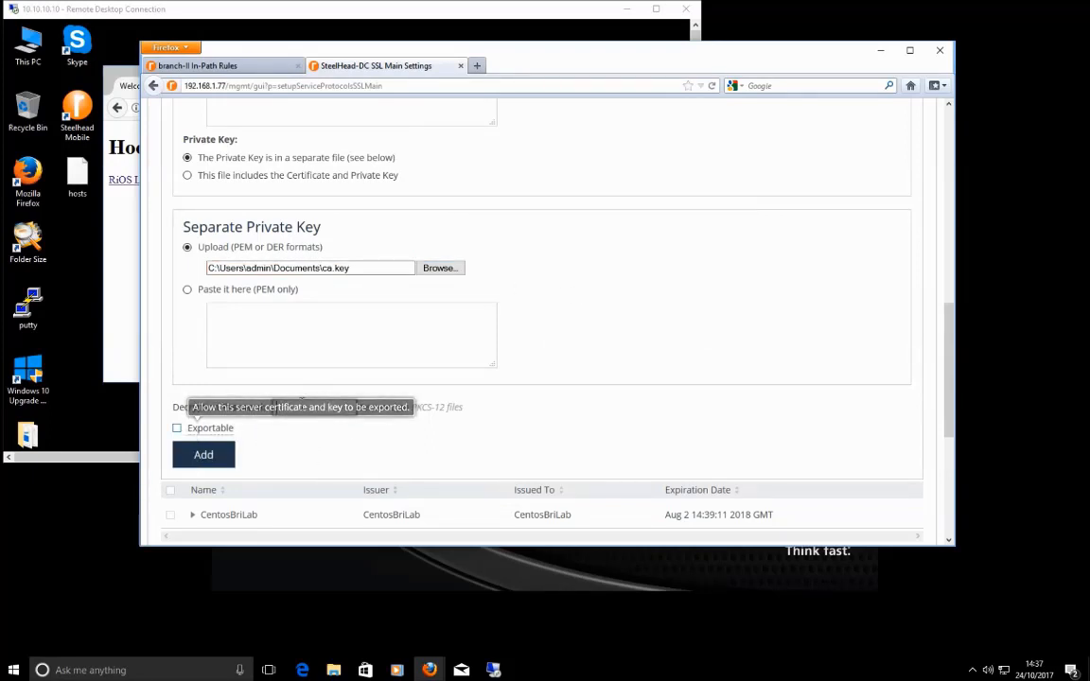
scroll(397, 429, up, 5)
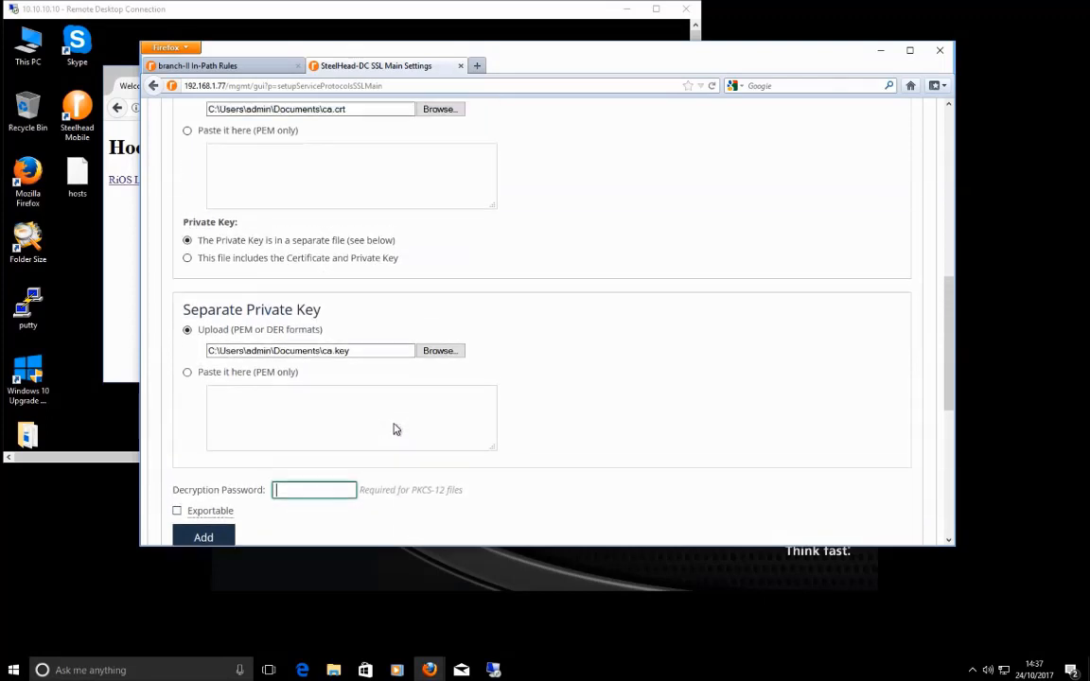
scroll(393, 430, down, 5)
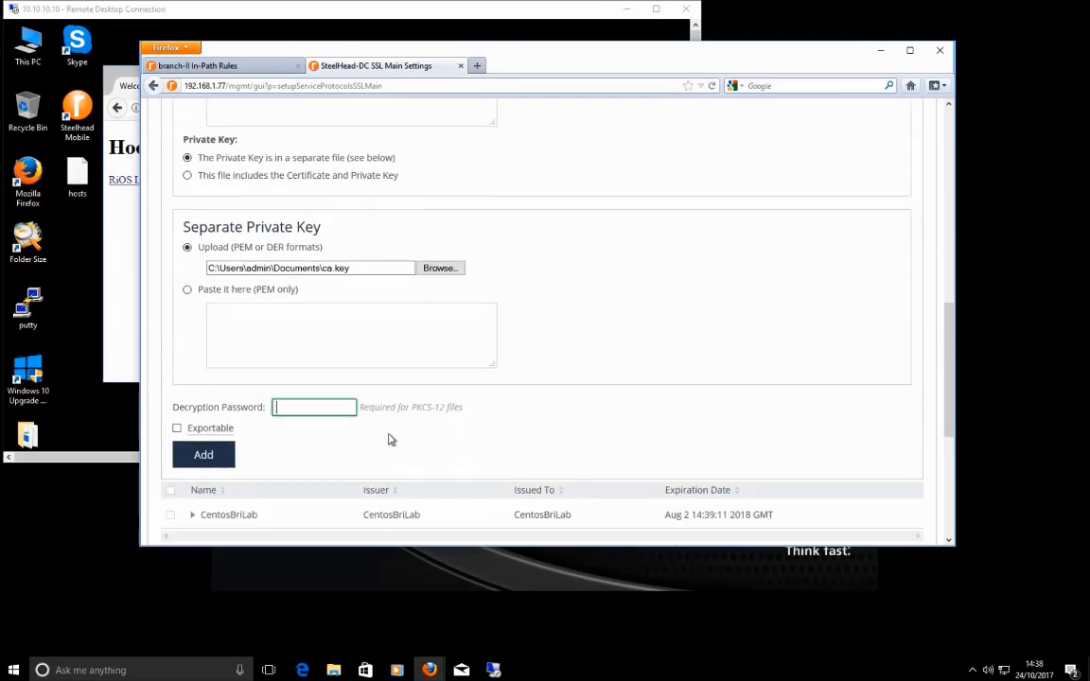
click(207, 457)
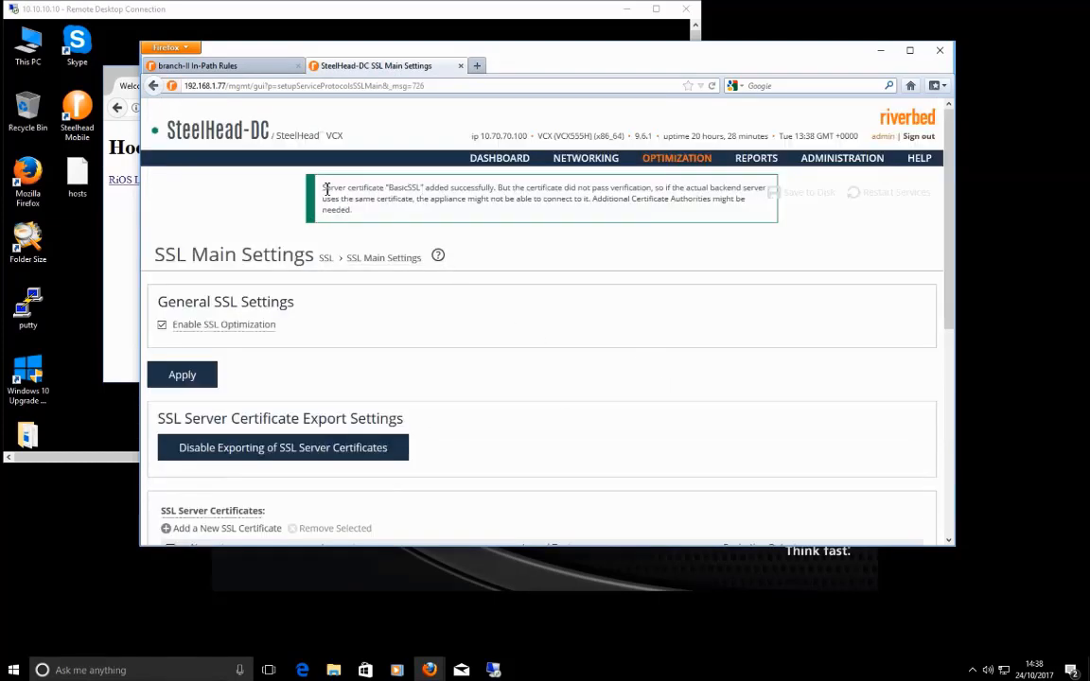
Step: Inspect the added BasicSSL certificate's details, including issuer basicssl.rvbdsupport.com
drag(327, 188, 412, 188)
click(420, 188)
scroll(428, 335, down, 1)
scroll(425, 337, down, 3)
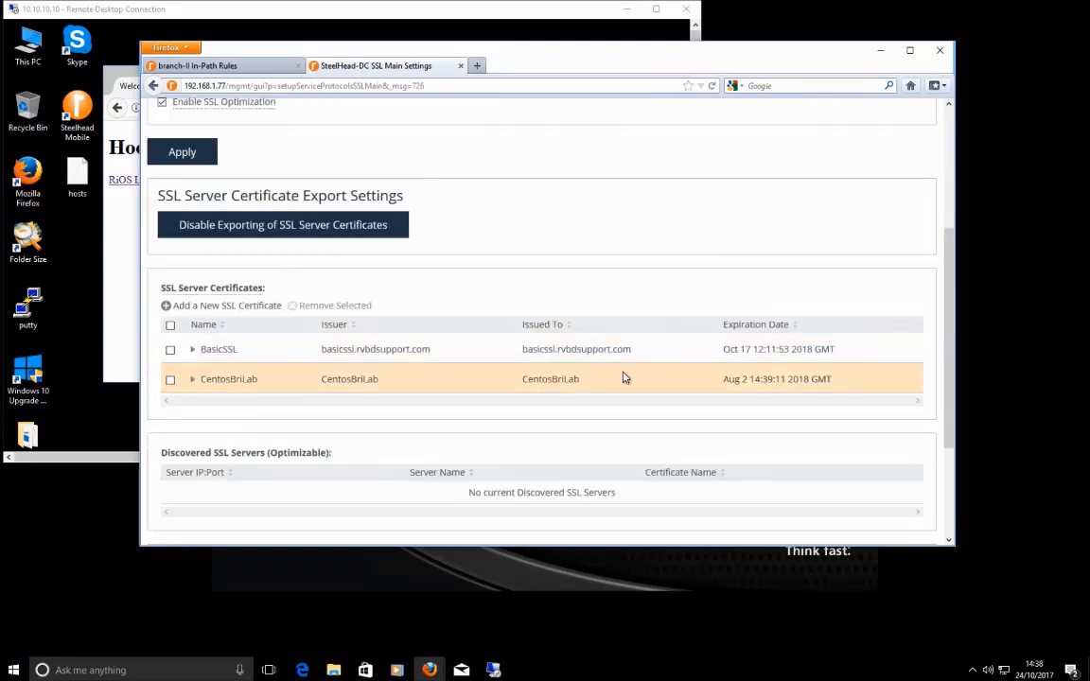
drag(648, 355, 535, 356)
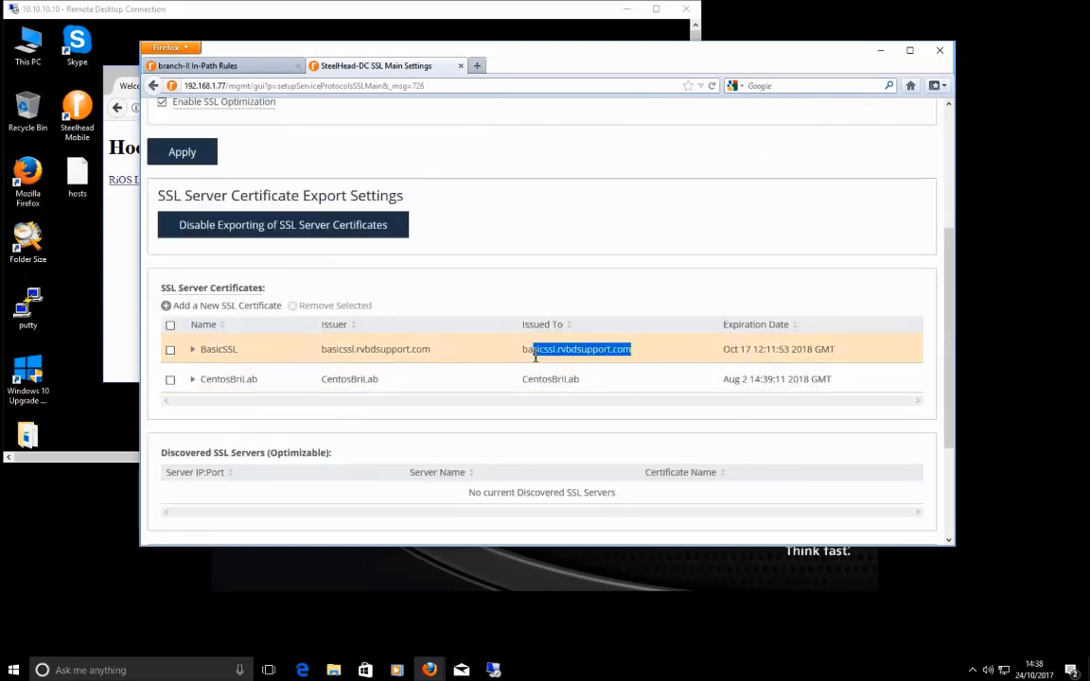
click(274, 352)
scroll(428, 408, down, 2)
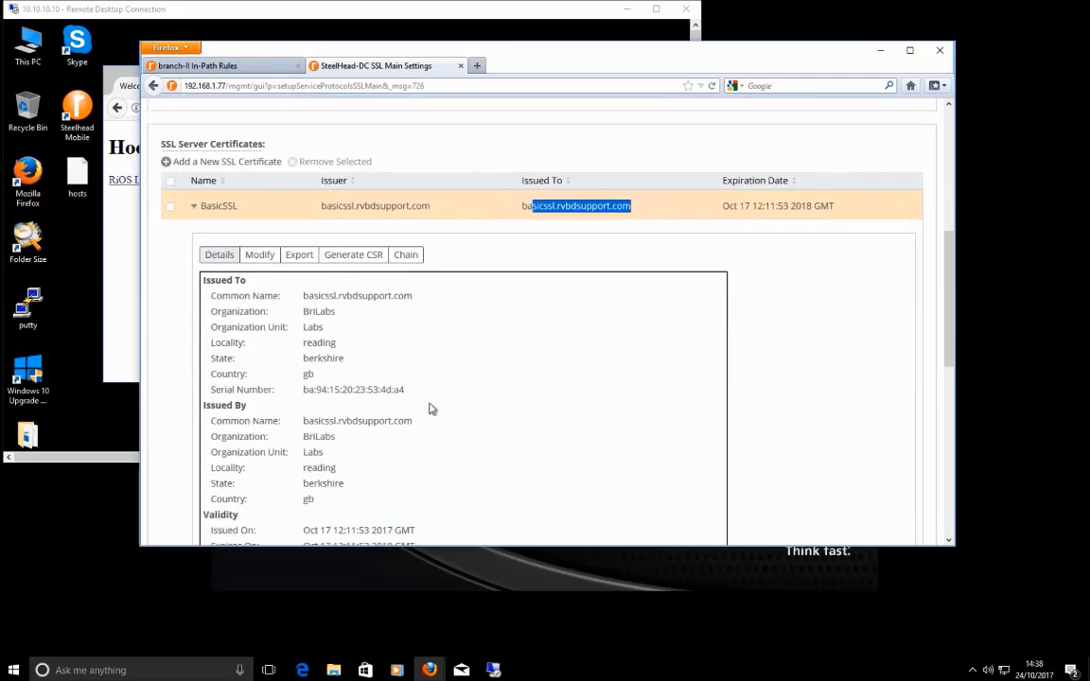
drag(414, 292, 301, 297)
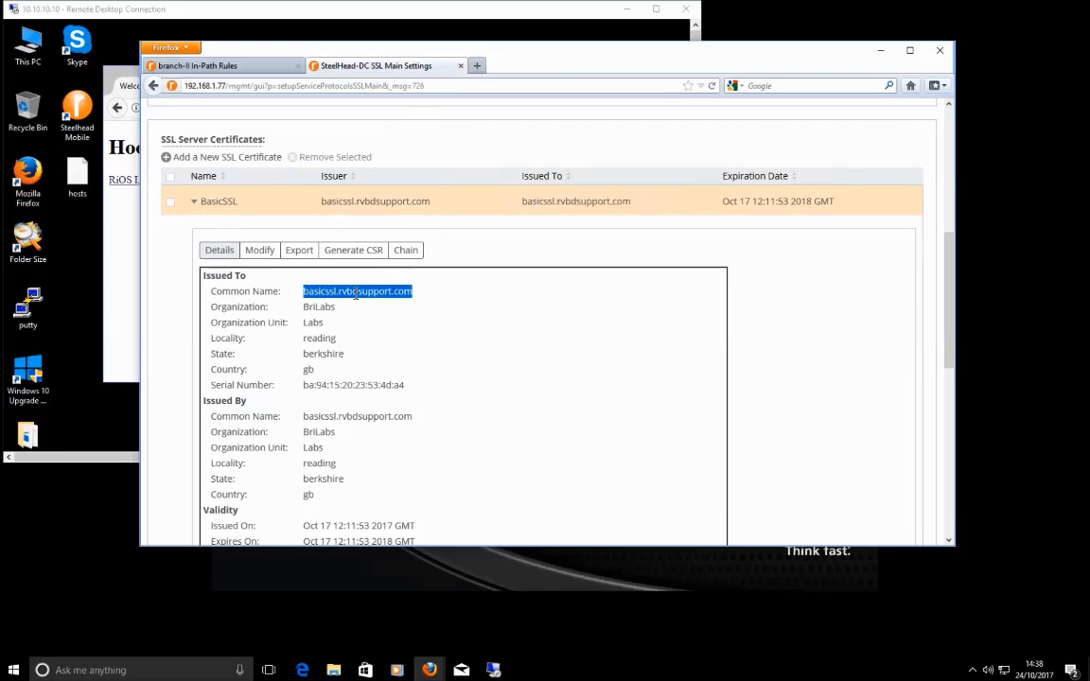
double_click(308, 417)
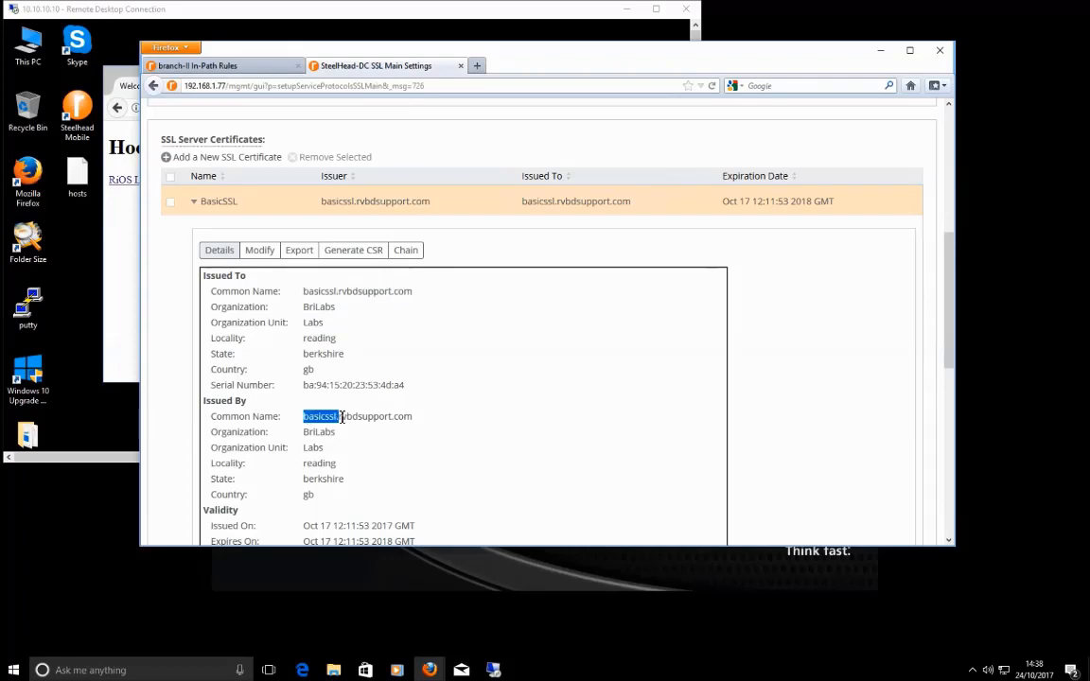
drag(421, 421, 310, 416)
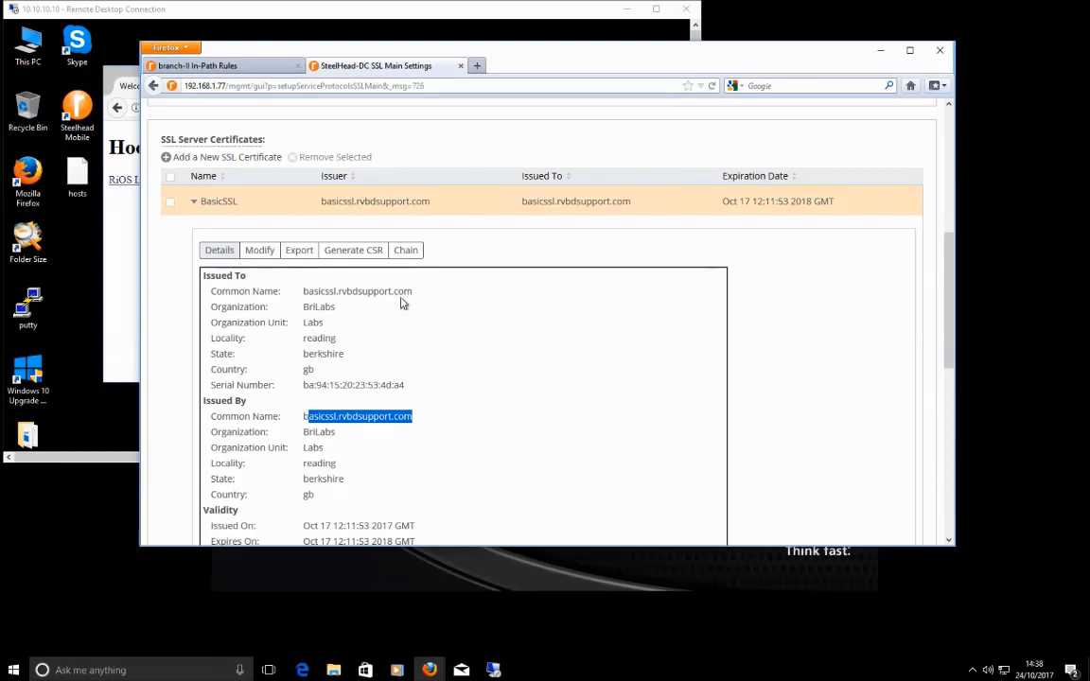
click(339, 286)
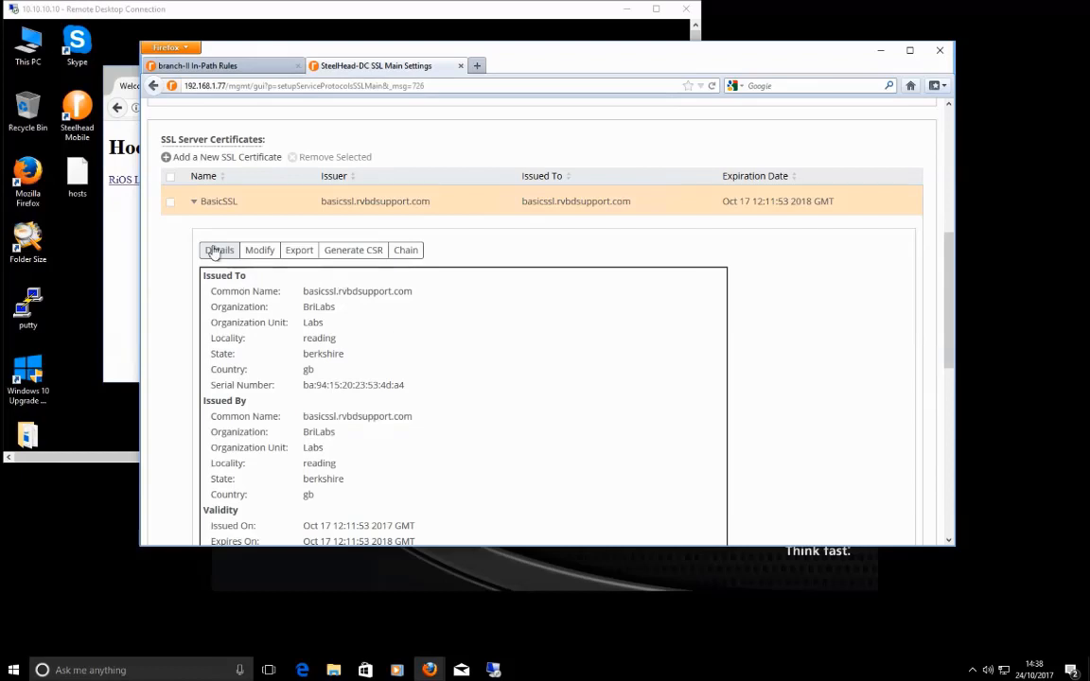
Step: Collapse the BasicSSL row and go to Optimization > SSL > Certificate Authorities
click(195, 203)
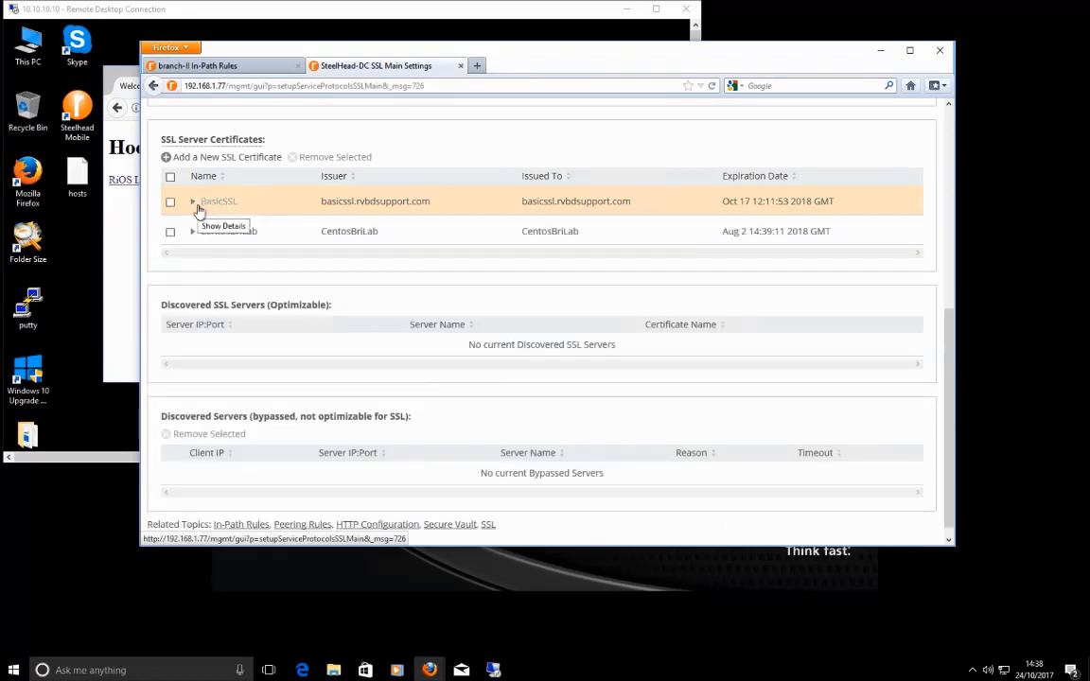
scroll(402, 421, up, 5)
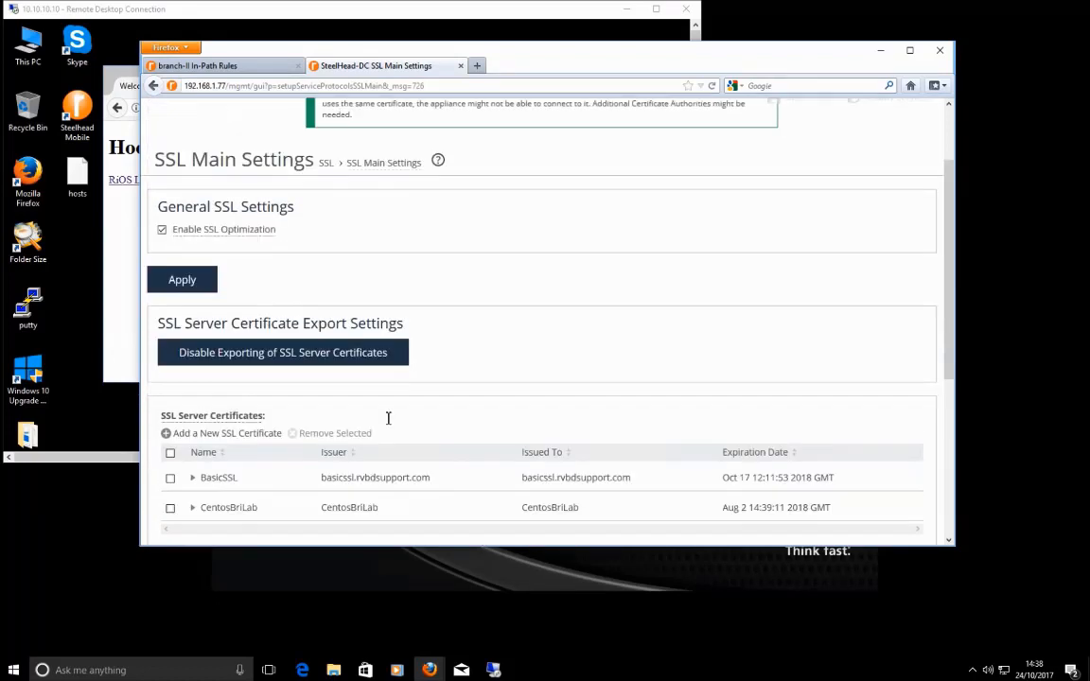
scroll(388, 418, up, 2)
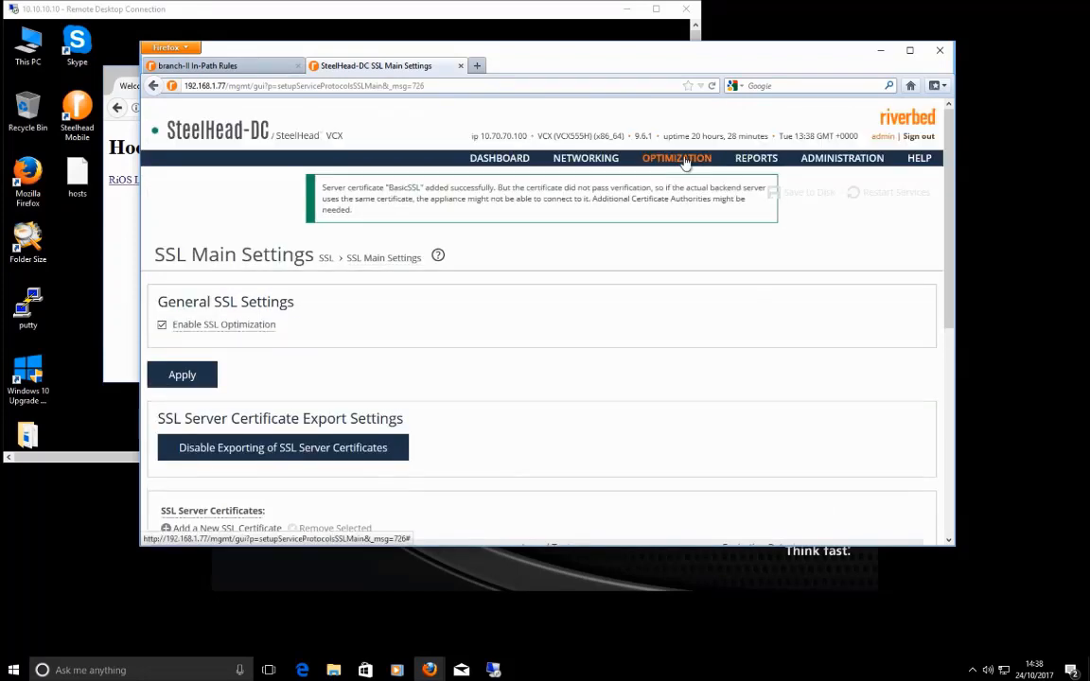
click(553, 231)
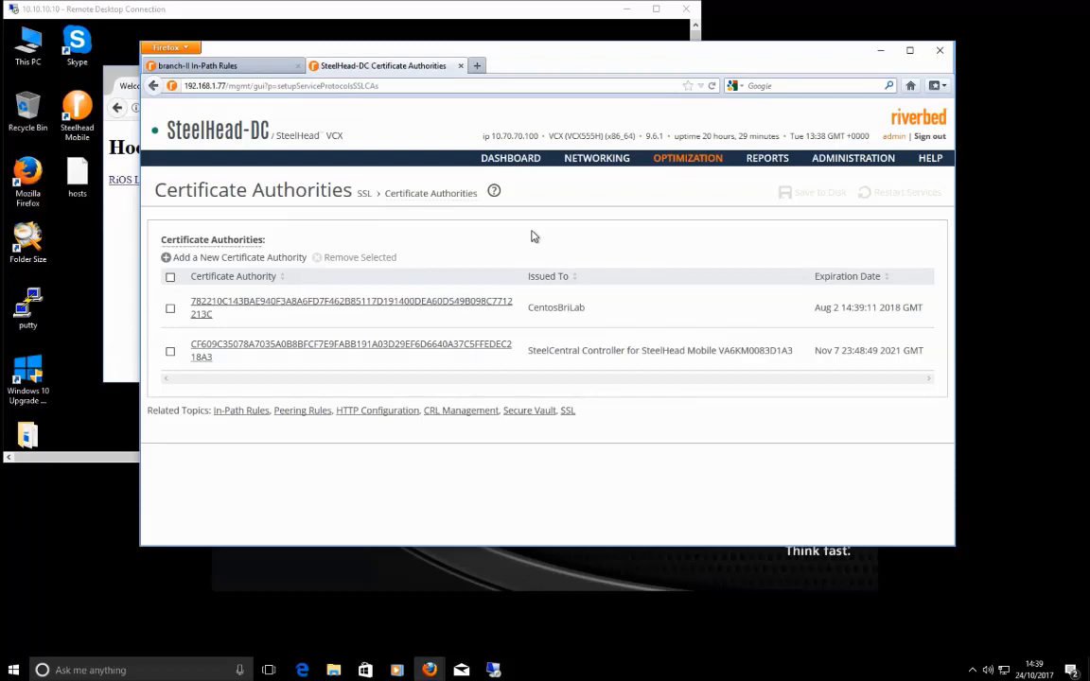
Step: Upload the ca file from Documents as a trusted certificate authority on SteelHead-DC
drag(532, 236, 653, 245)
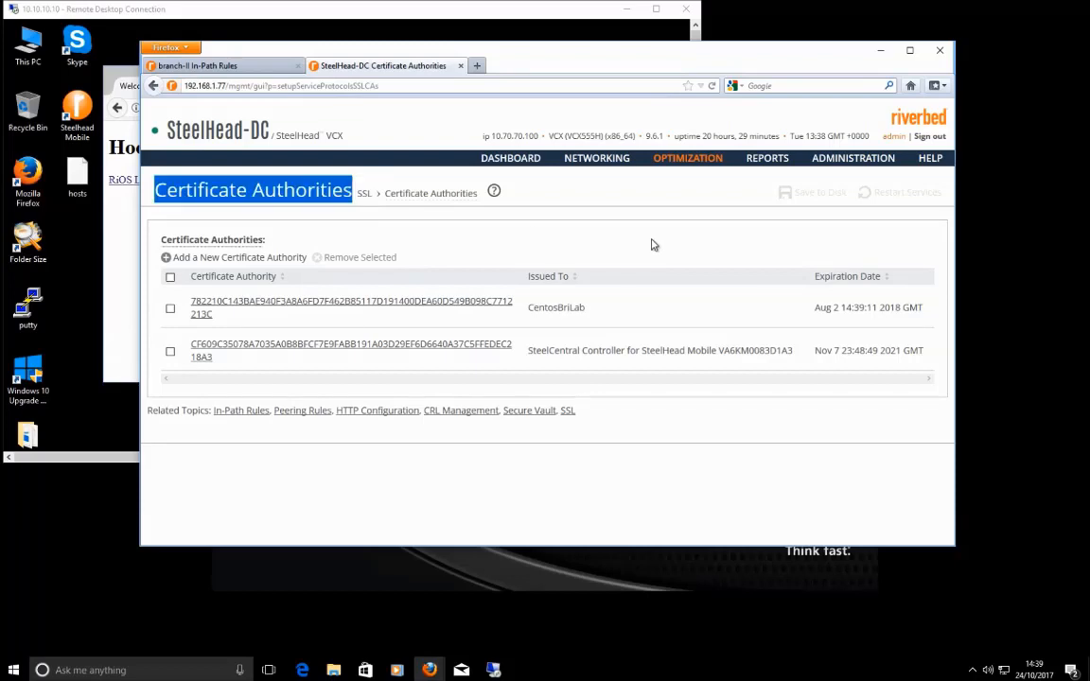
click(634, 248)
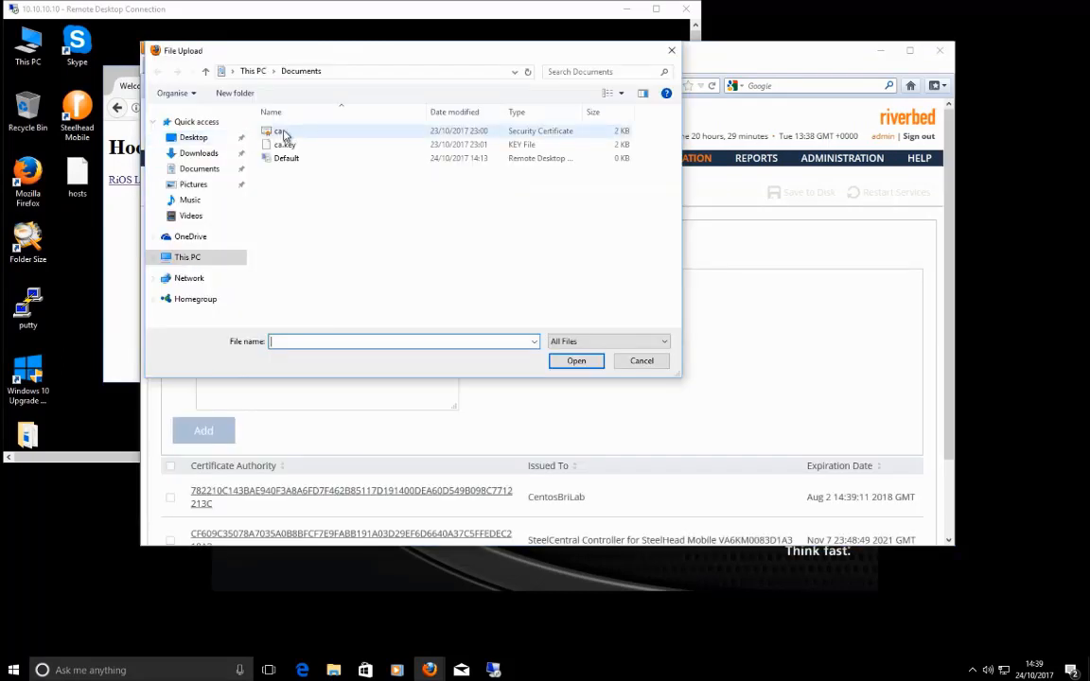
click(284, 133)
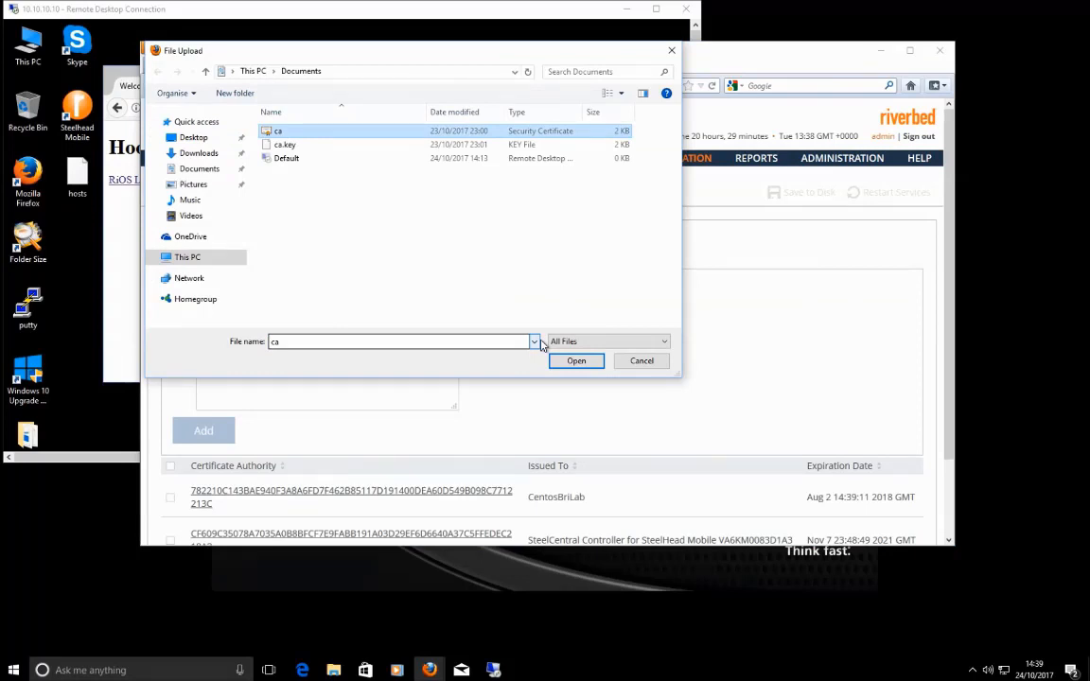
click(577, 361)
click(203, 431)
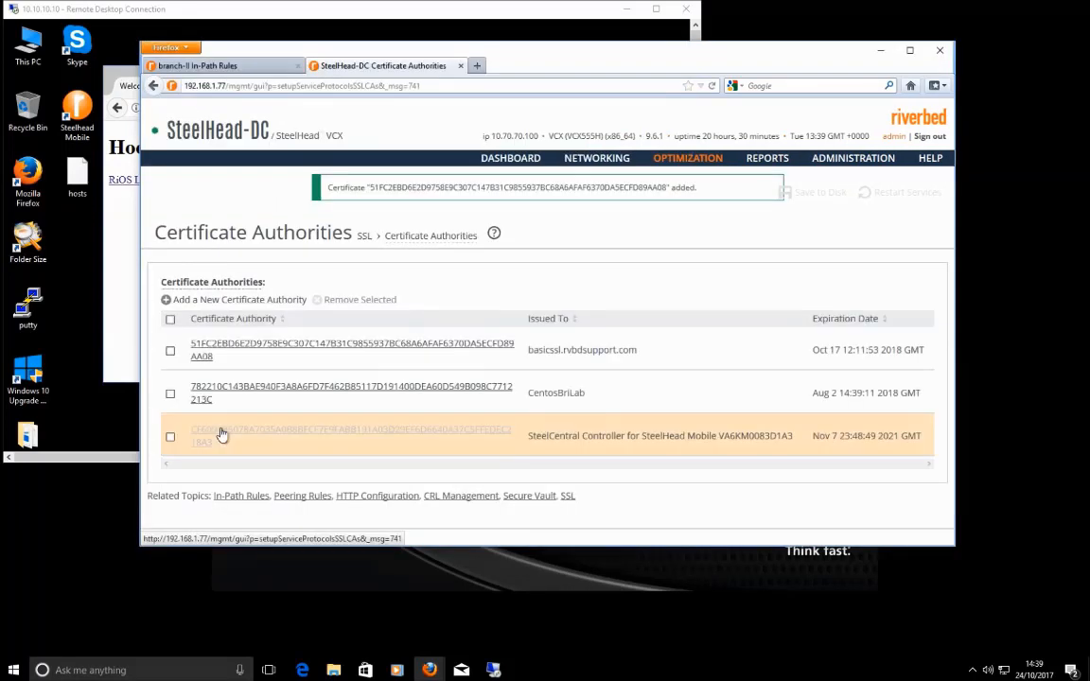
click(690, 161)
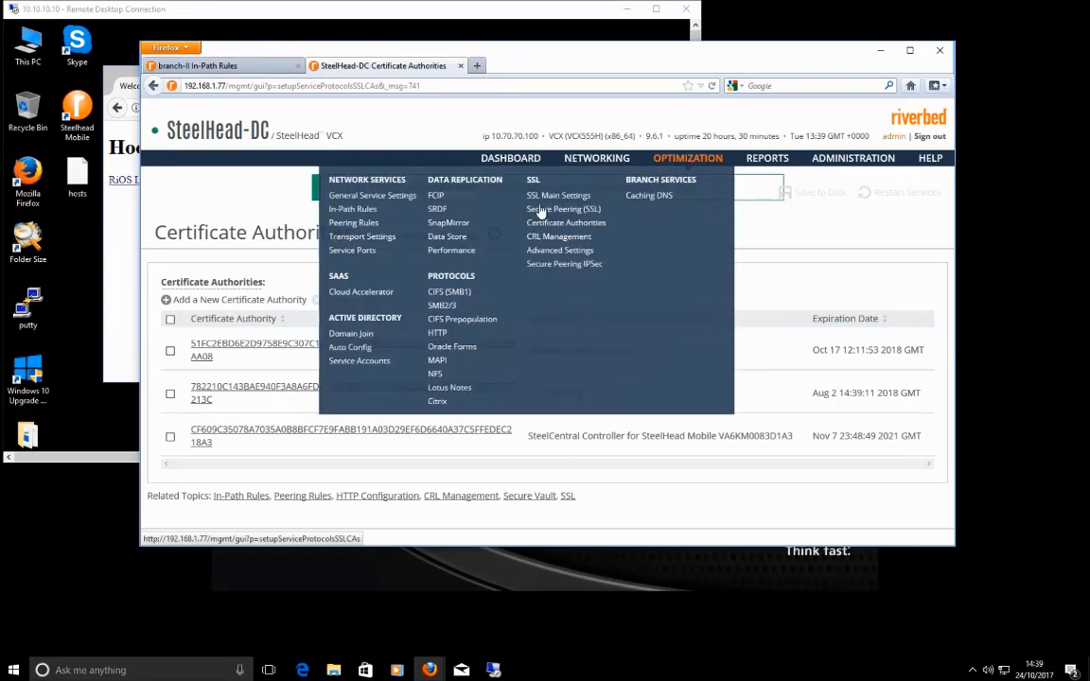
Step: On SSL Main Settings, expand BasicSSL and view its certificate chain
click(549, 196)
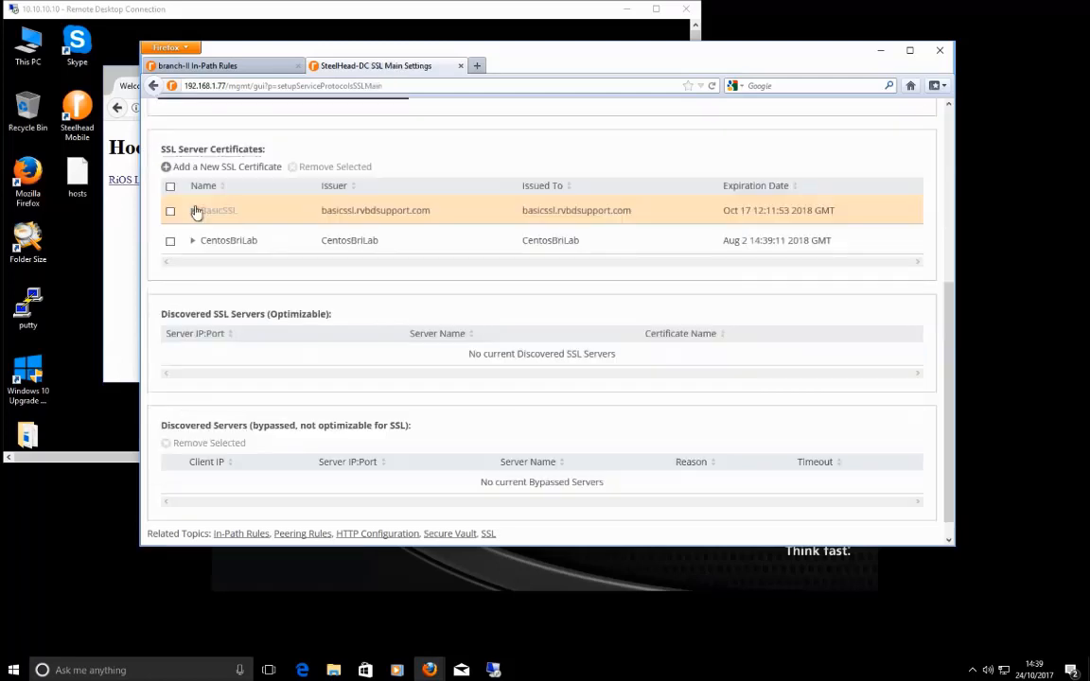
click(193, 212)
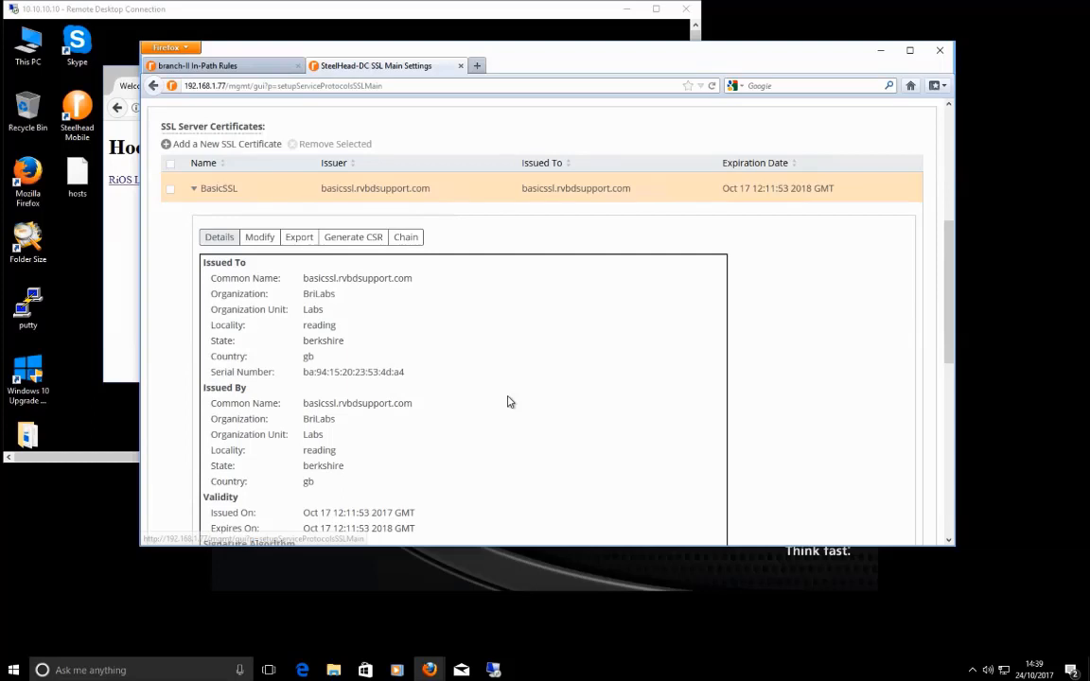
click(406, 264)
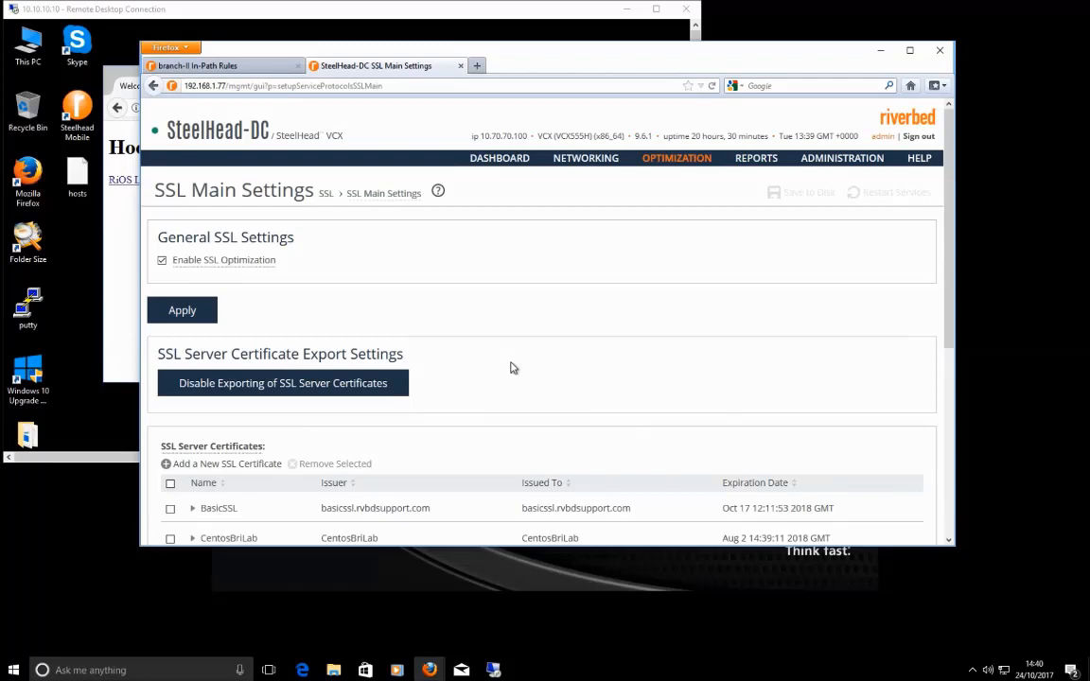
Step: Check branch-II's In-Path Rules, then return to SteelHead-DC's SSL Main Settings
key(ctrl+Tab)
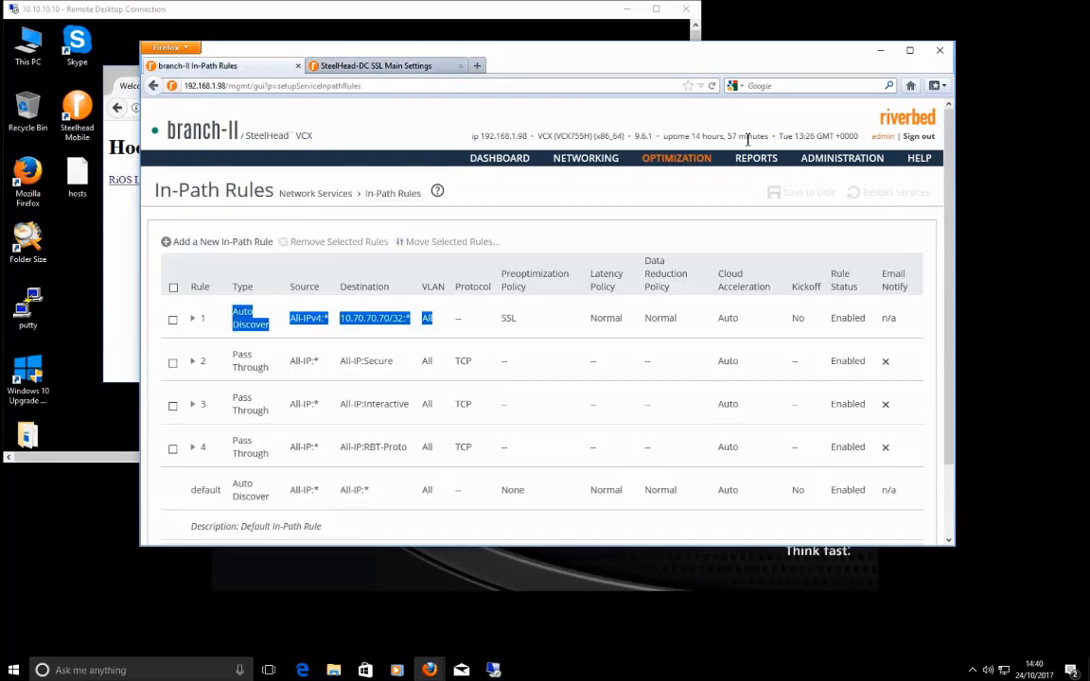
click(688, 165)
click(387, 67)
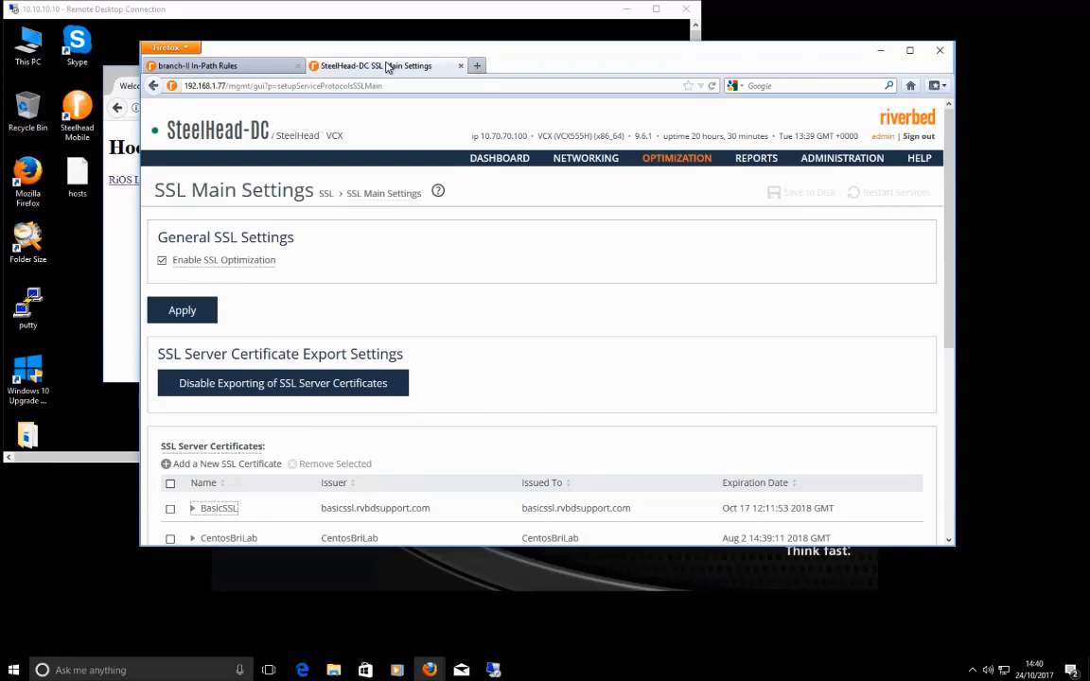
mouse_move(677, 158)
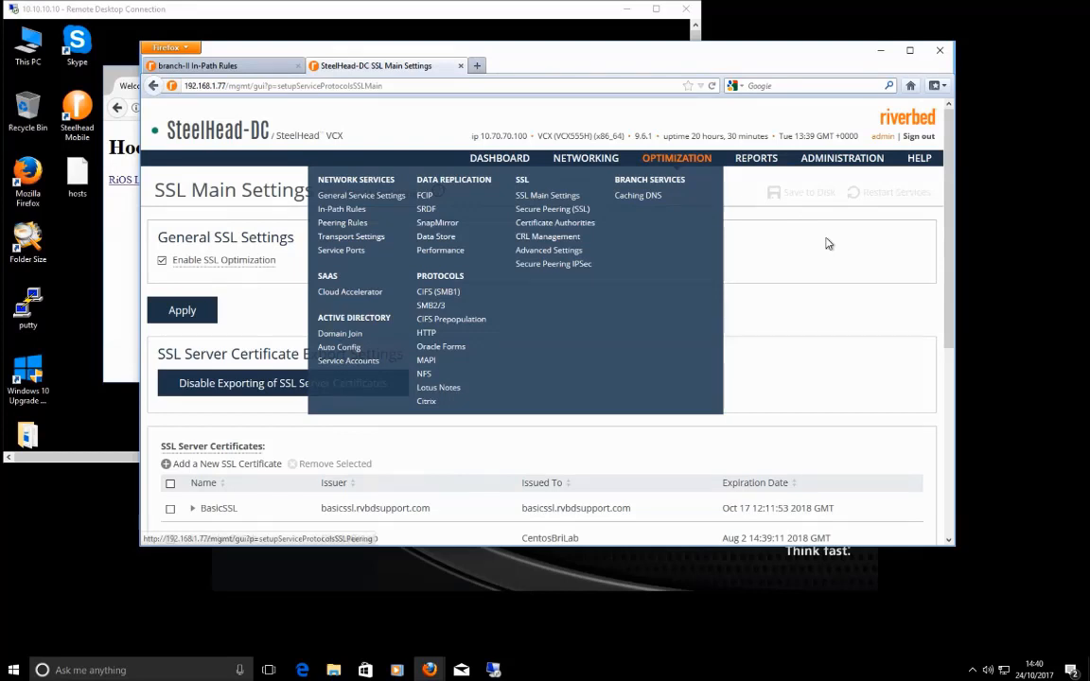
Step: Note BasicSSL's issuer basicssl.rvbdsupport.com and open SteelHead-DC's Certificate Authorities page
drag(321, 508, 436, 513)
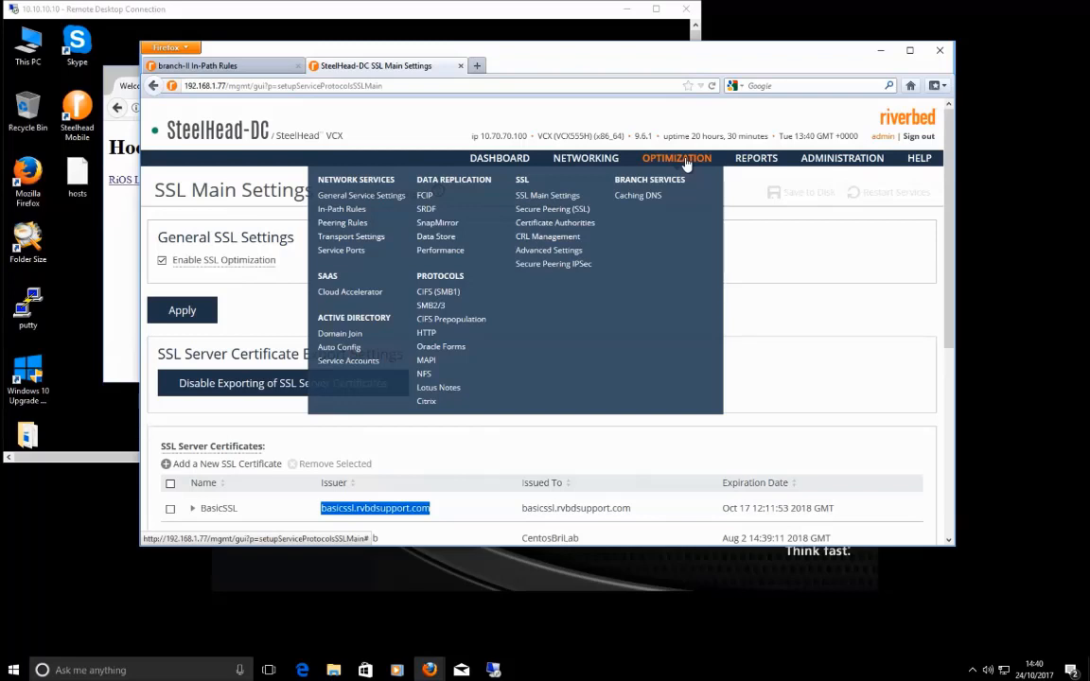
click(555, 222)
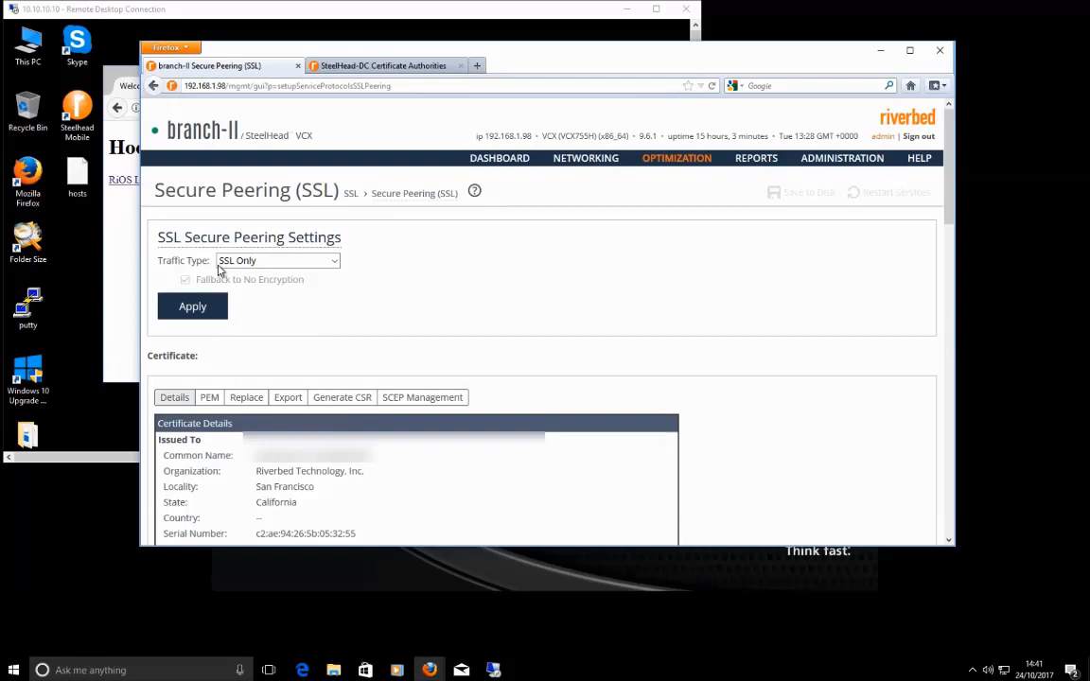
Step: Review the secure peering traffic types and select branch-II's entire PEM peering certificate
click(275, 261)
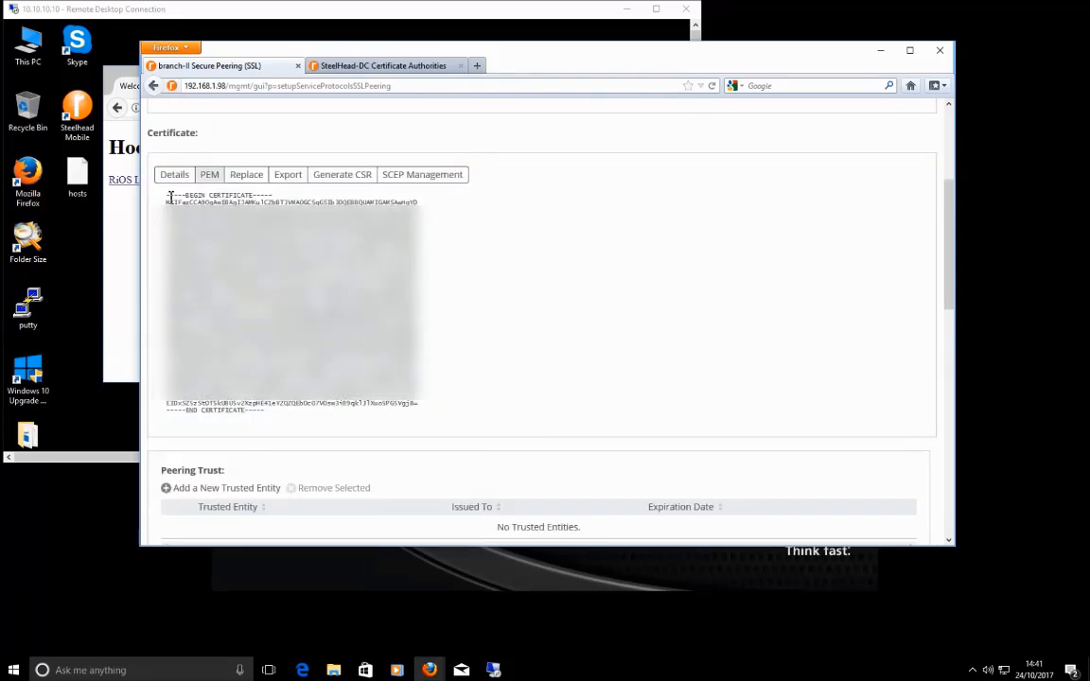
drag(170, 196, 391, 434)
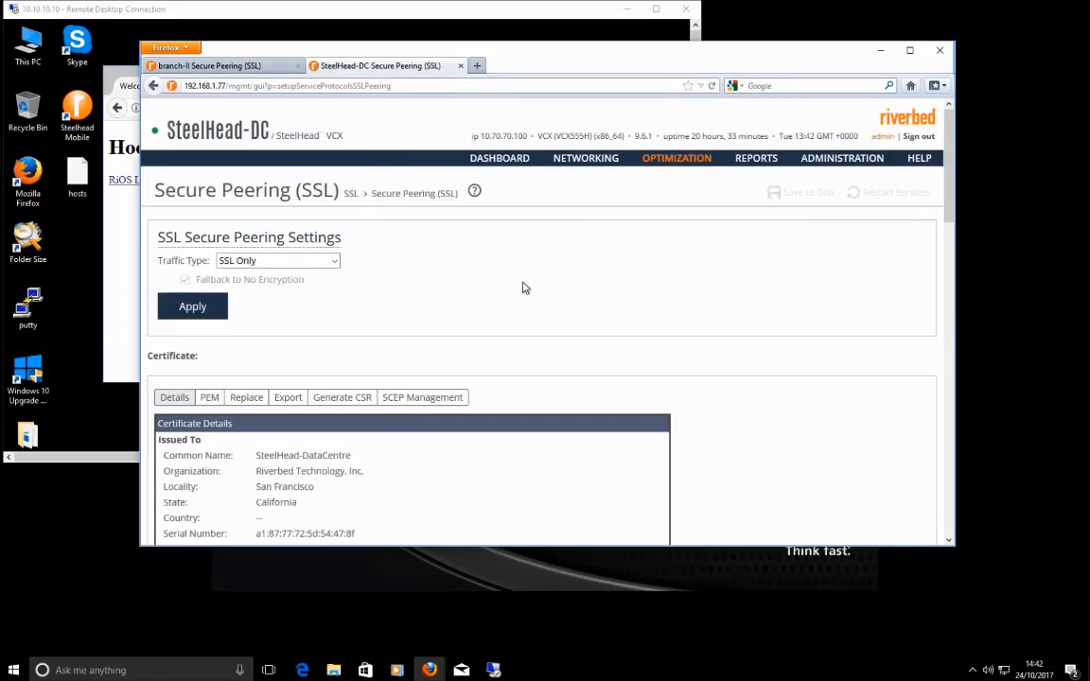
Step: Add branch-II's peering certificate to SteelHead-DC's Peering Trust by pasting its PEM text
scroll(607, 357, down, 10)
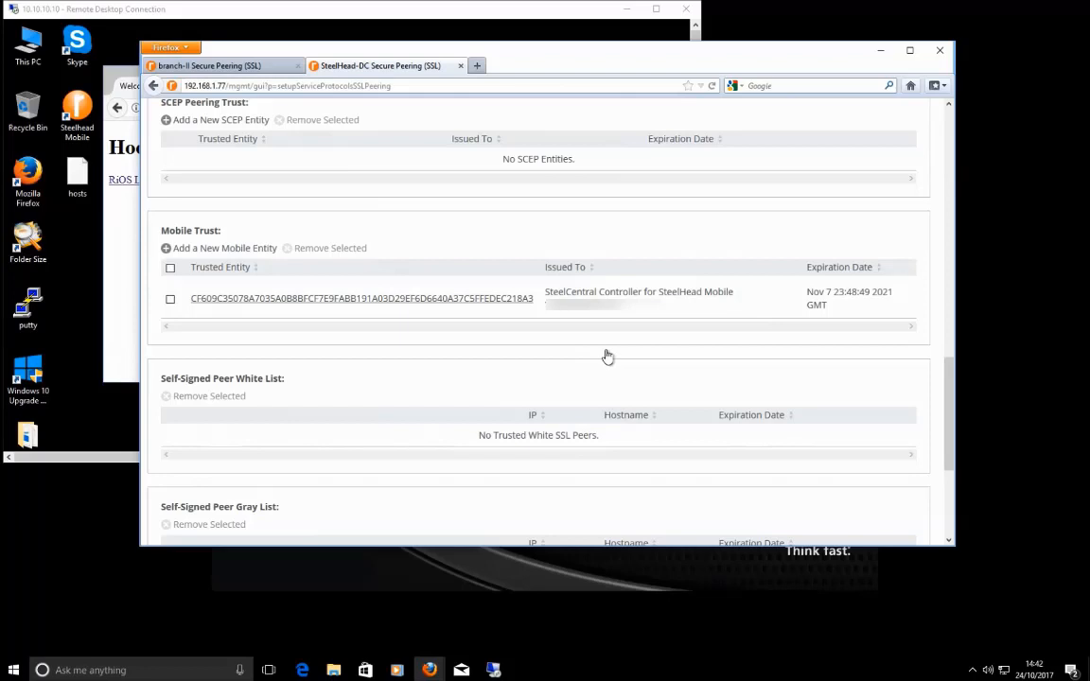
scroll(608, 356, up, 5)
click(177, 317)
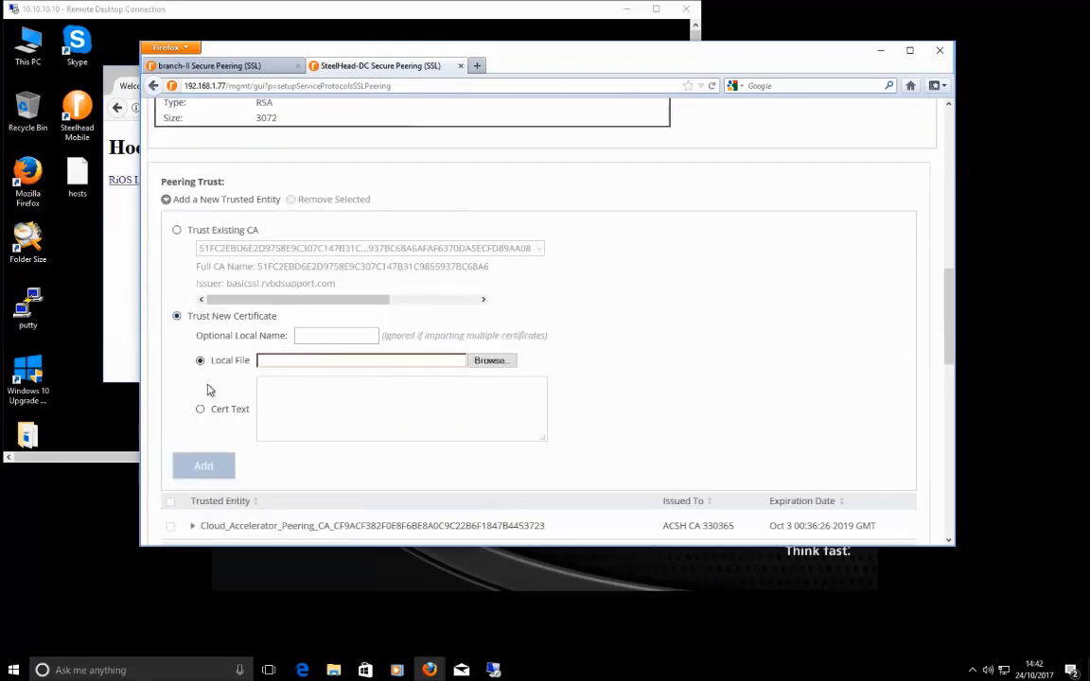
click(342, 402)
key(ctrl+v)
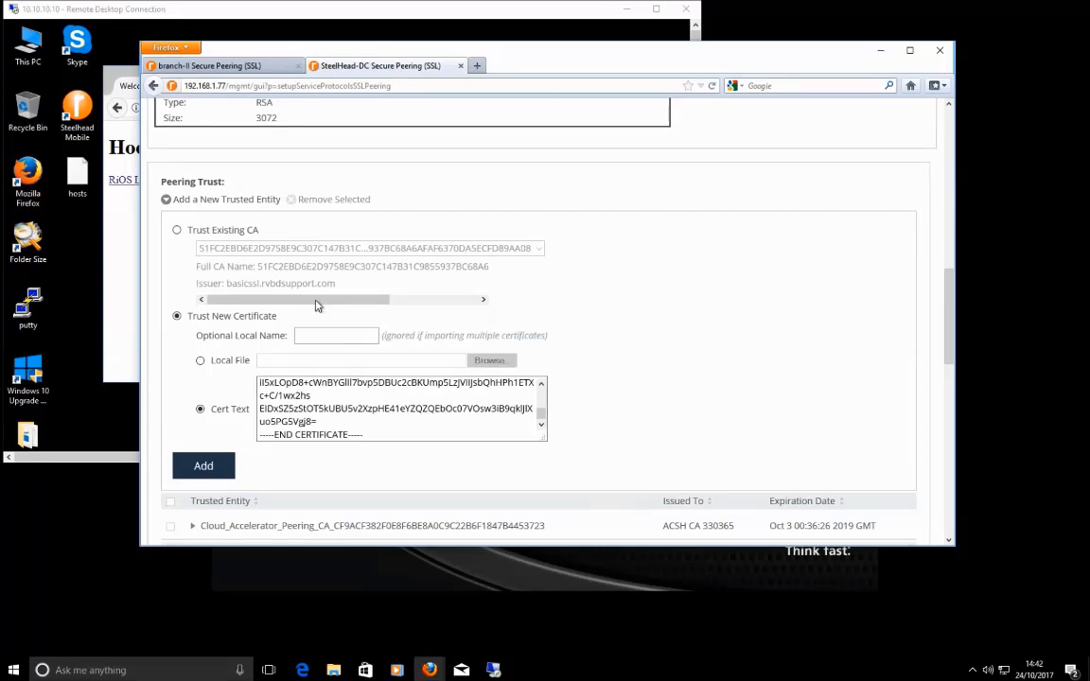
scroll(650, 372, up, 1)
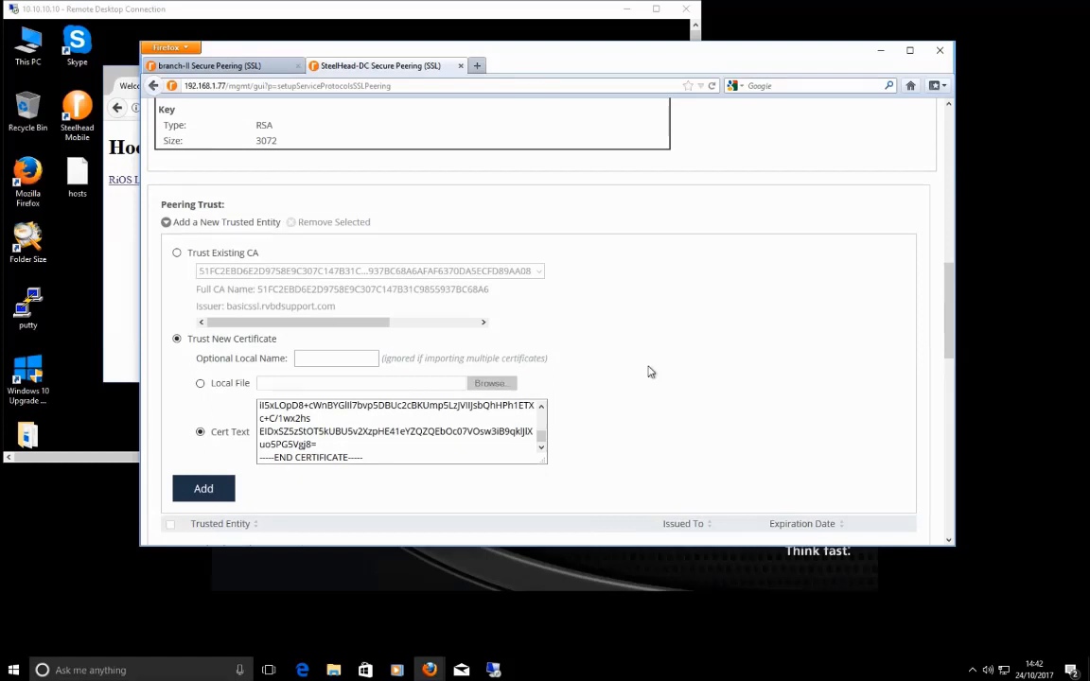
scroll(375, 380, up, 15)
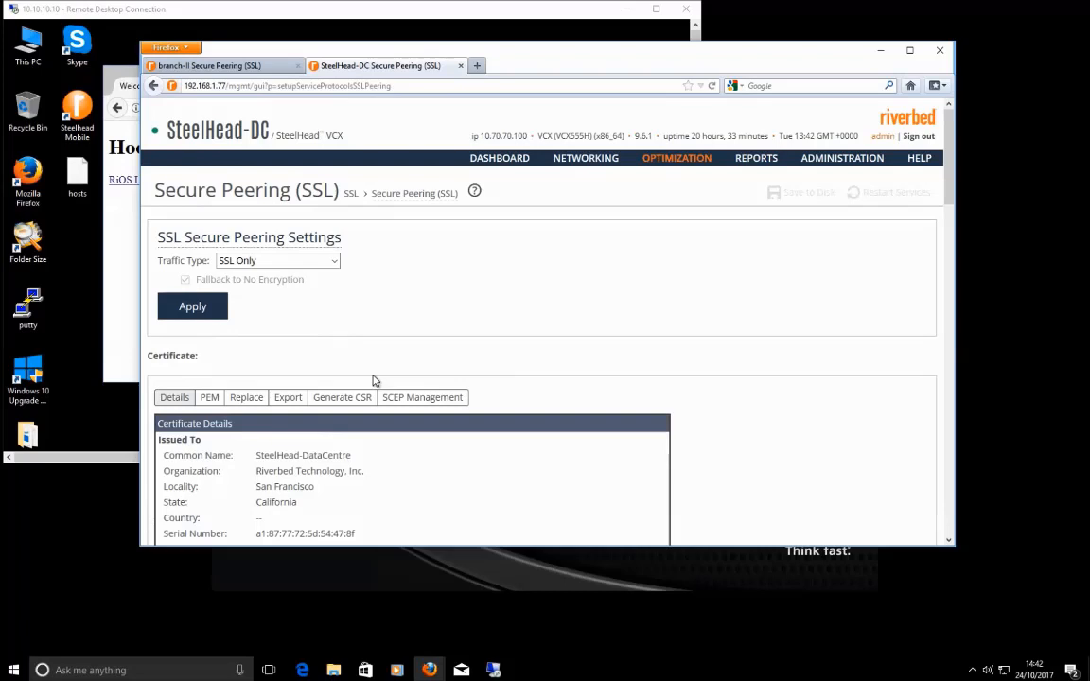
Step: Review SteelHead-DC's Peering, SCEP and Mobile Trust lists
scroll(502, 431, down, 5)
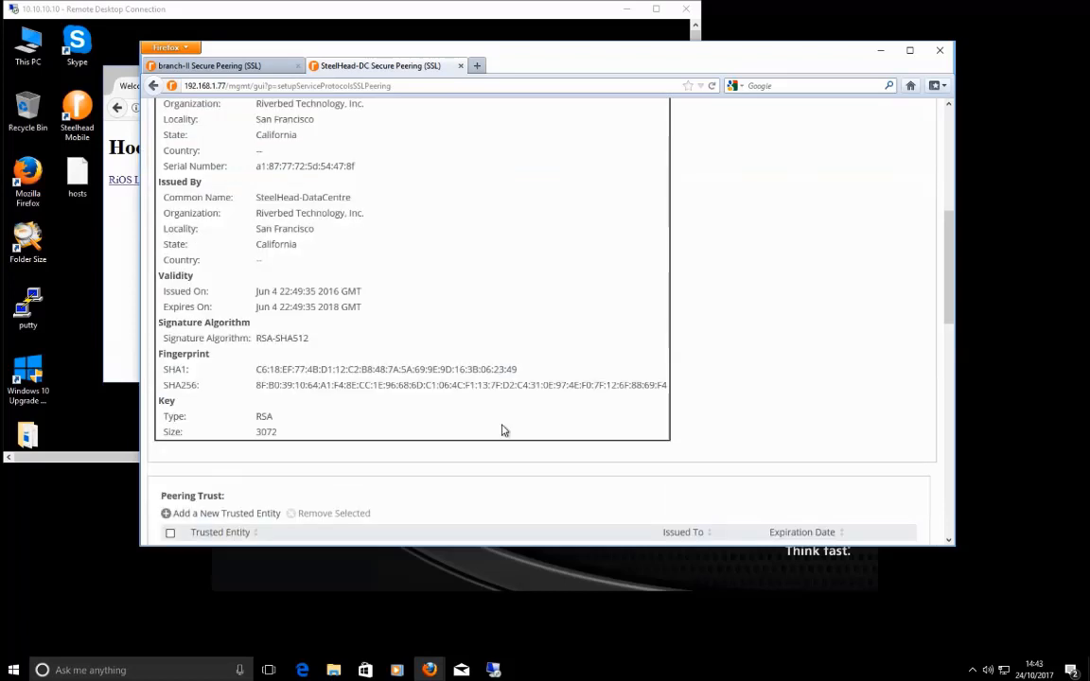
scroll(503, 430, down, 10)
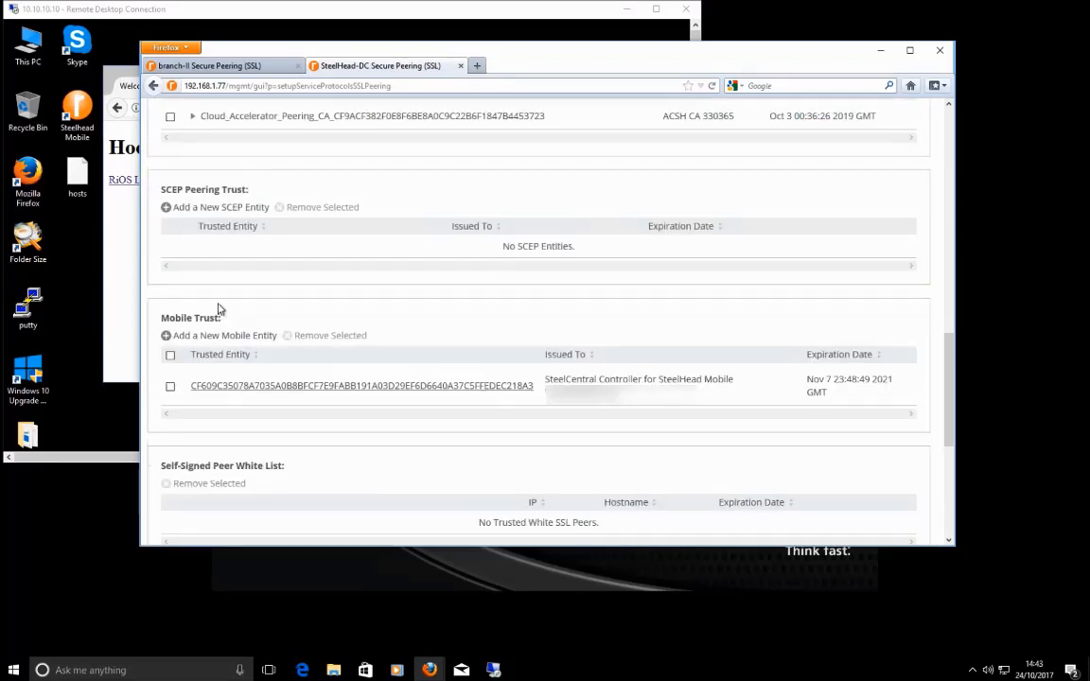
scroll(220, 315, up, 1)
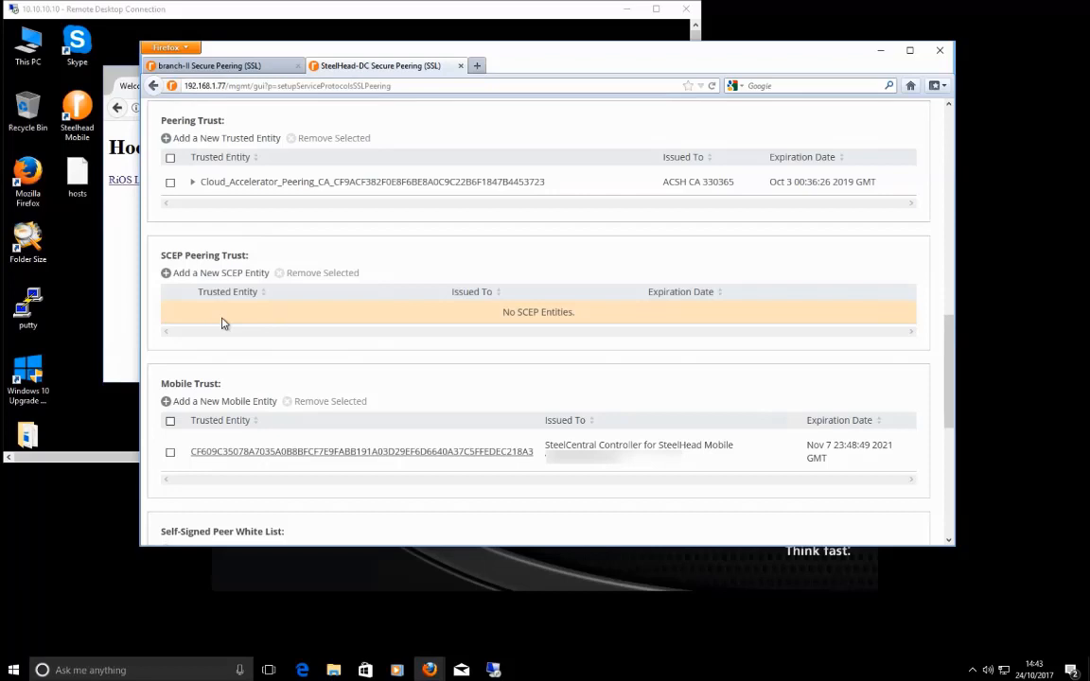
Step: Switch to branch-II's Secure Peering (SSL) page
key(ctrl+Tab)
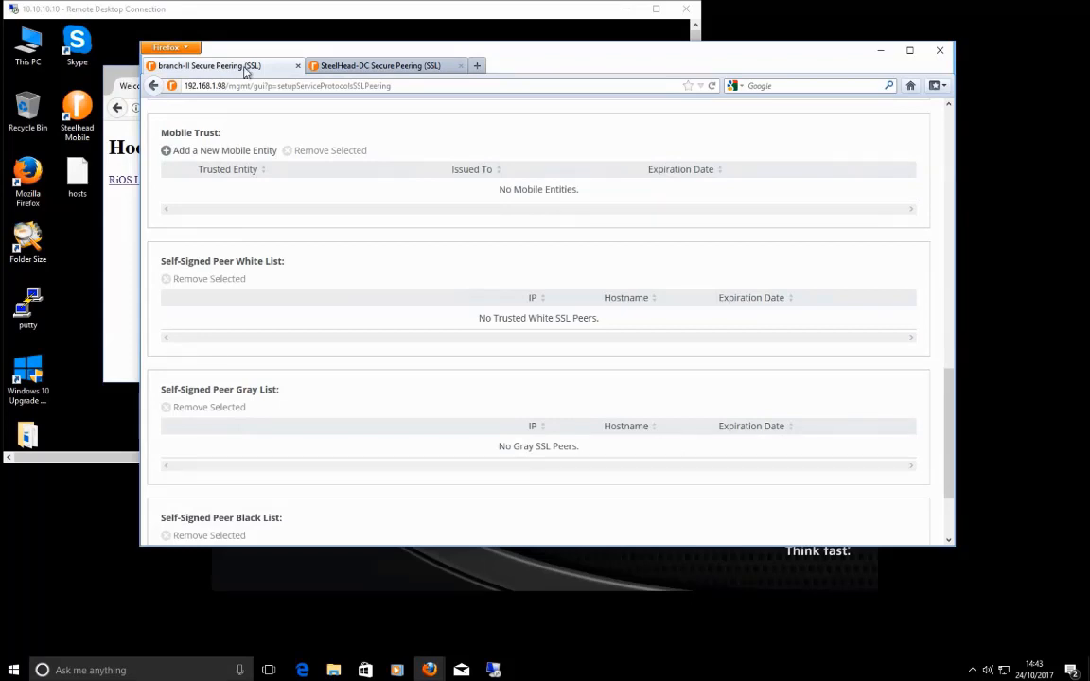
drag(282, 389, 252, 397)
click(518, 304)
Step: Start downloading the RiOS image over HTTPS from basicssl.rvbdsupport.com in the remote test browser
click(417, 68)
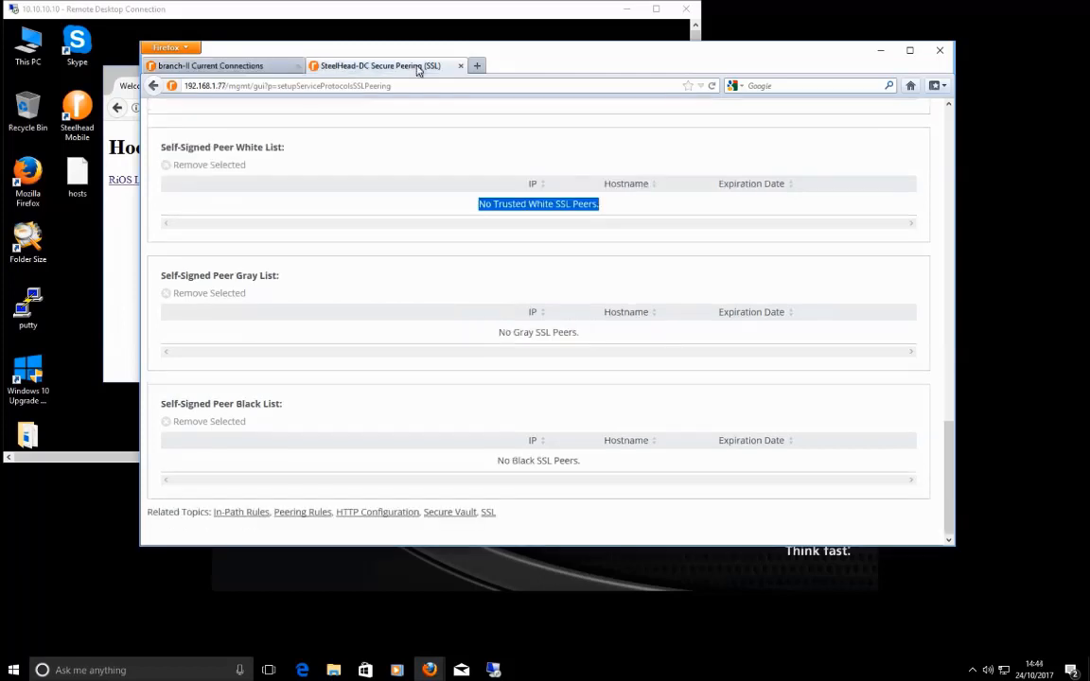
click(123, 183)
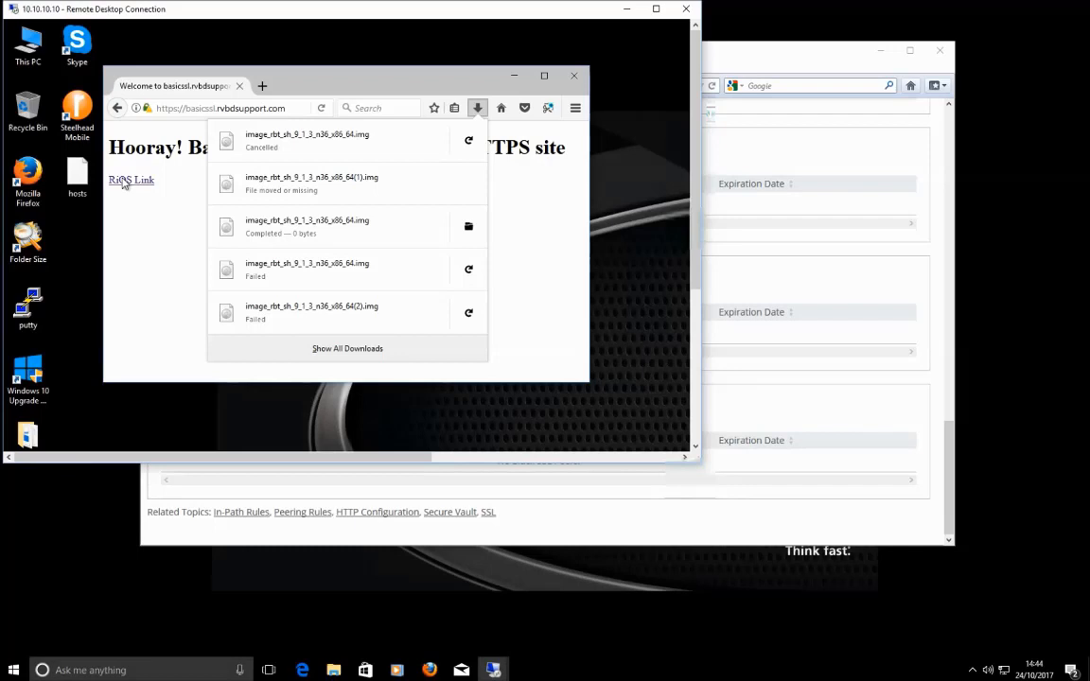
click(126, 185)
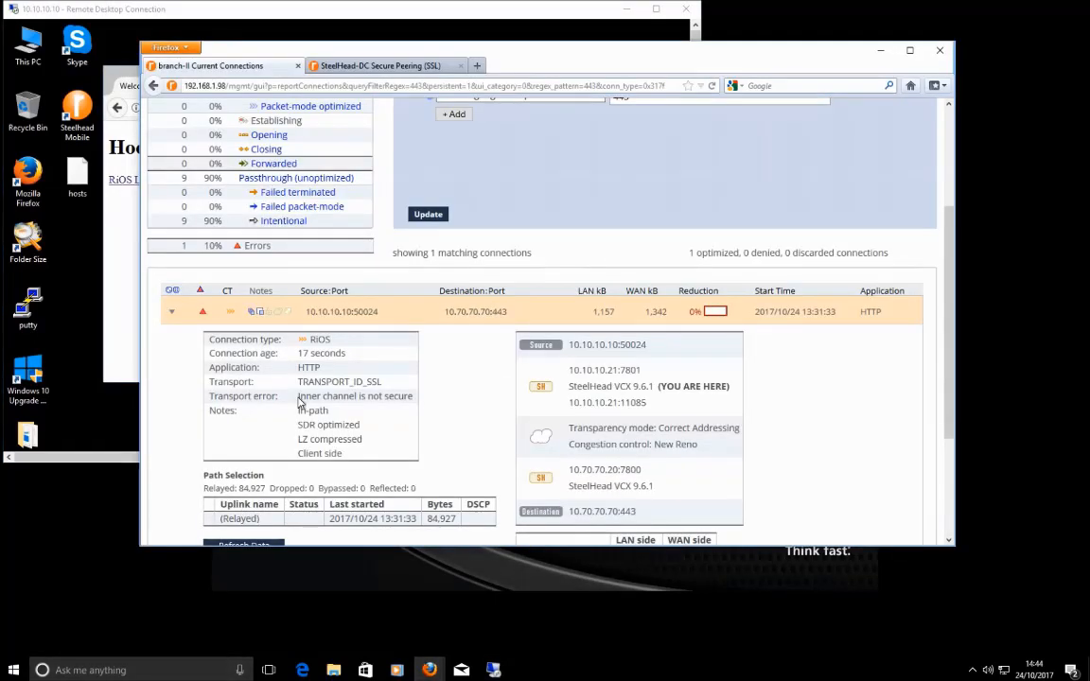
Step: Highlight the 'Inner channel is not secure' error and the DC's self-signed peer gray list
drag(298, 397, 389, 409)
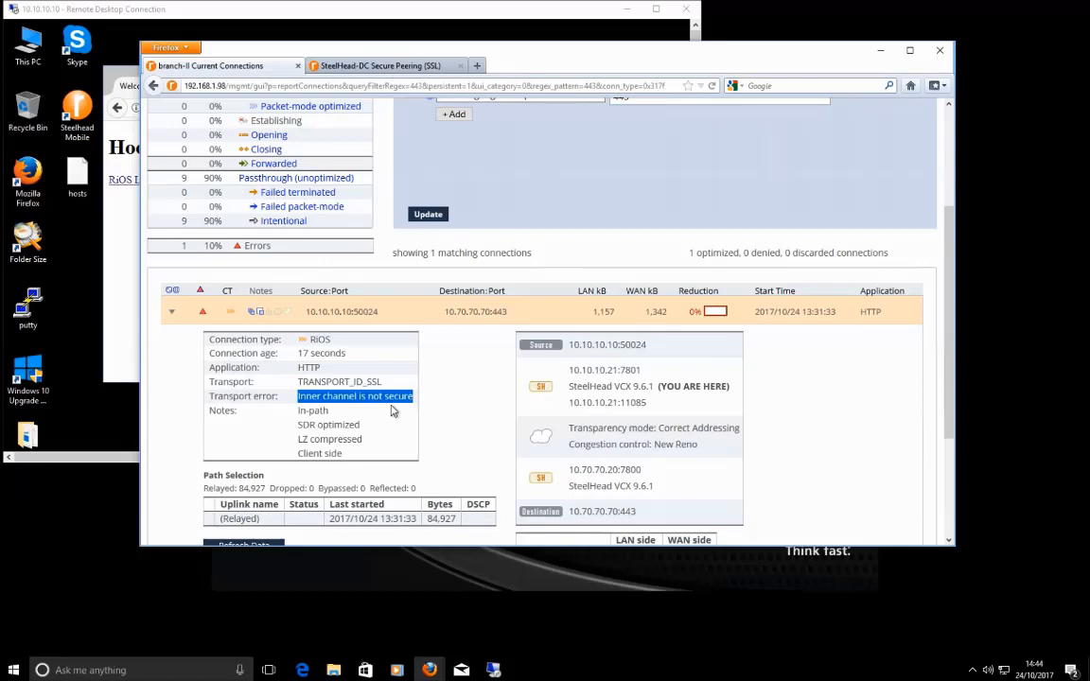
drag(161, 266, 401, 312)
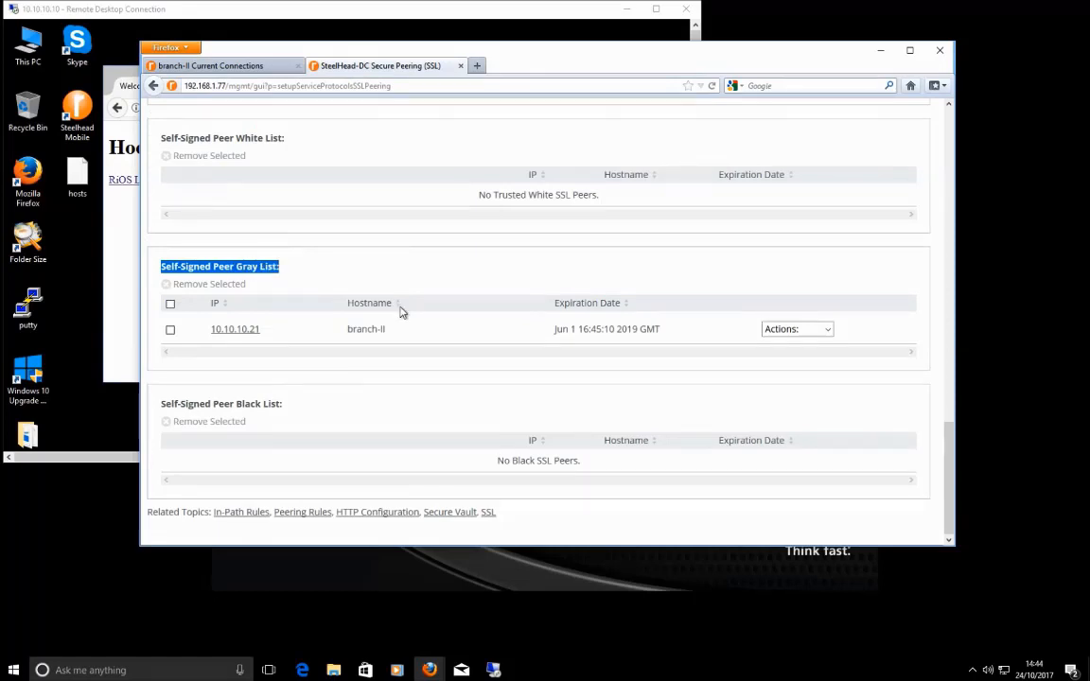
Step: Show SteelHead-DC (10.70.70.20) listed in branch-II's self-signed peer gray list
double_click(357, 331)
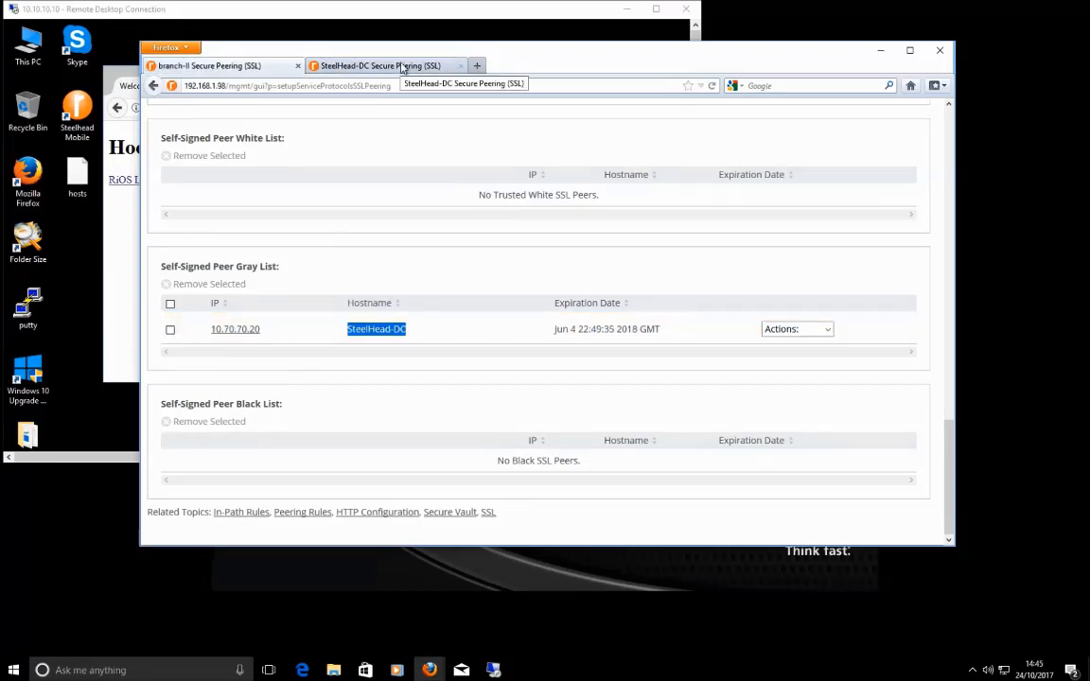
Step: Trust SteelHead-DC as a secure peer from branch-II's gray list
click(798, 328)
click(790, 365)
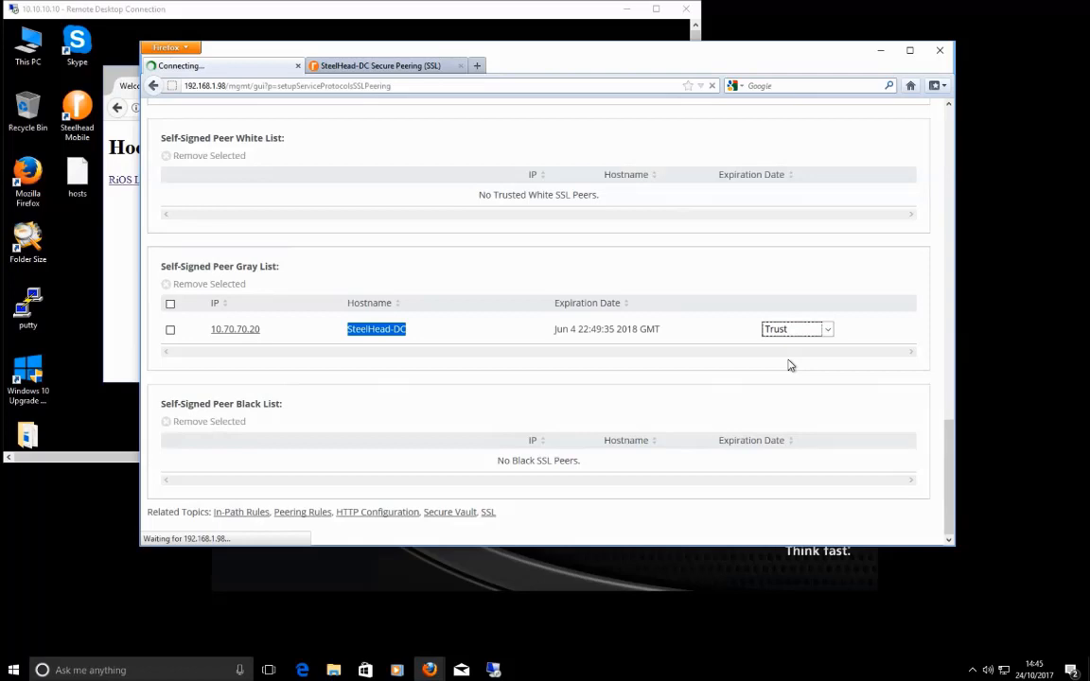
key(ctrl+Tab)
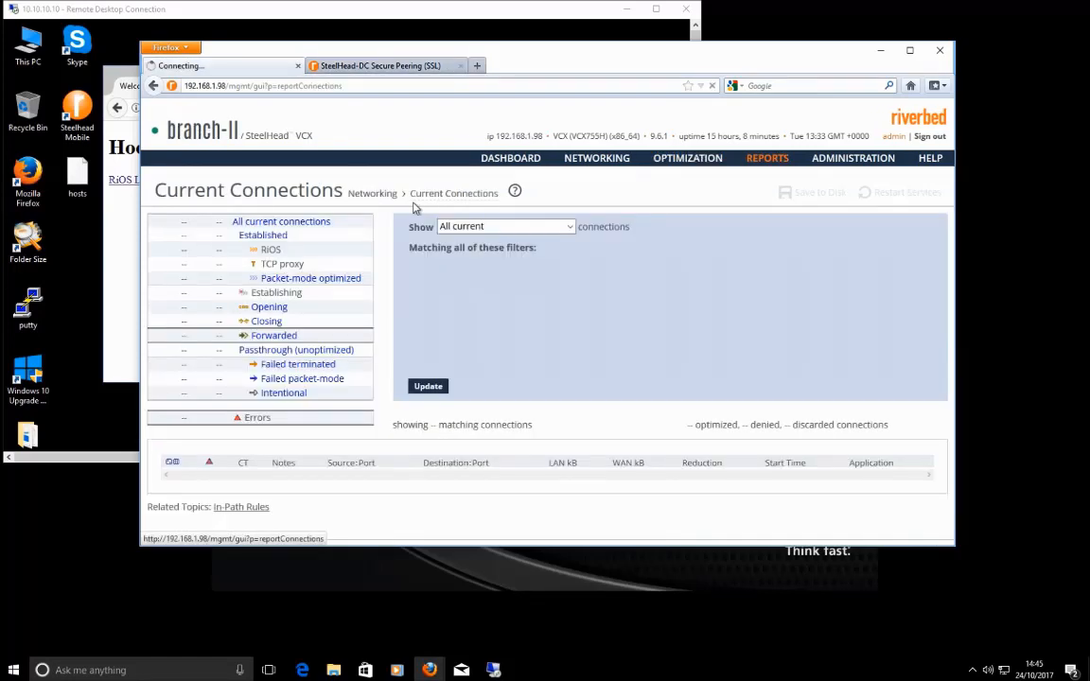
Step: Refresh branch-II's current connections filtered on port 443
click(431, 388)
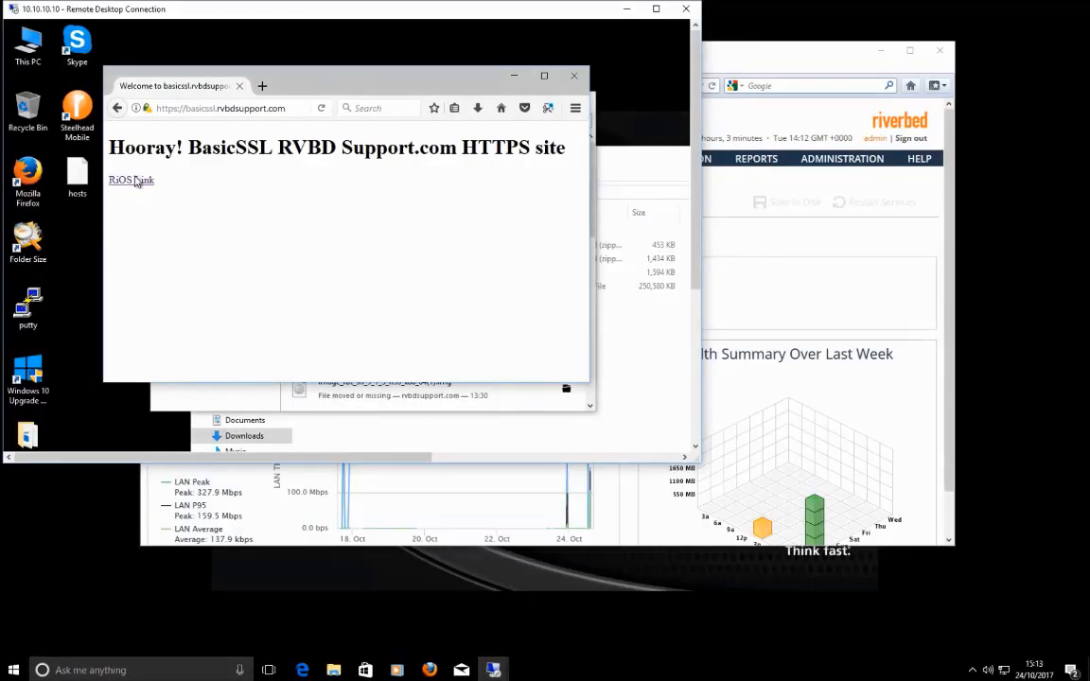
Step: Save the 245 MB RiOS image over HTTPS and watch its download progress
click(121, 185)
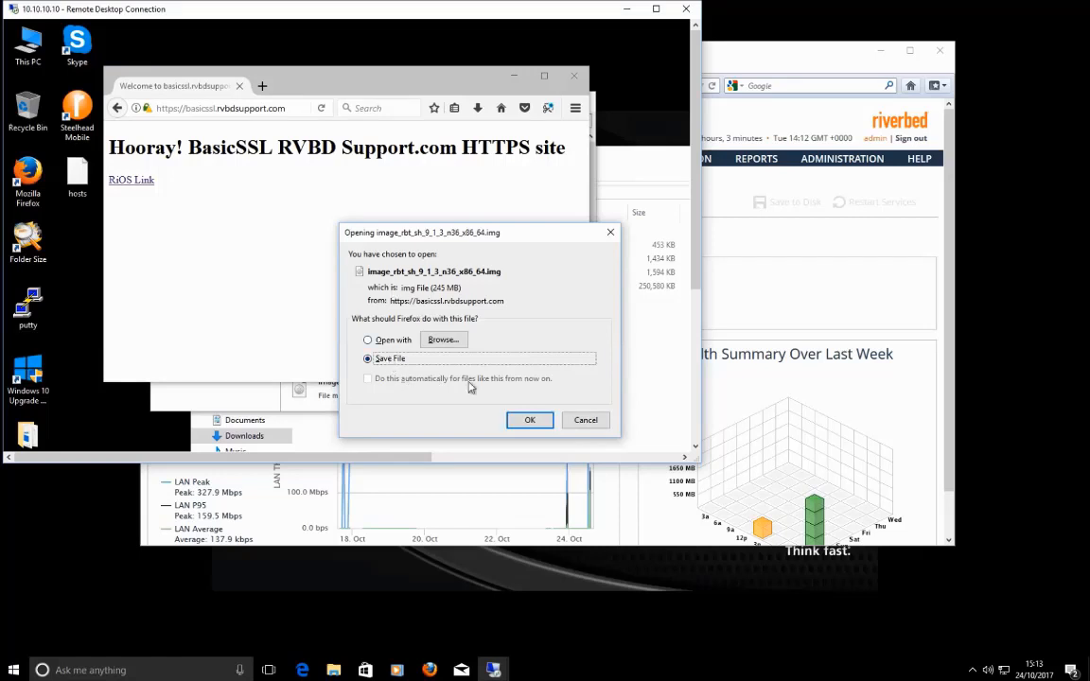
click(528, 421)
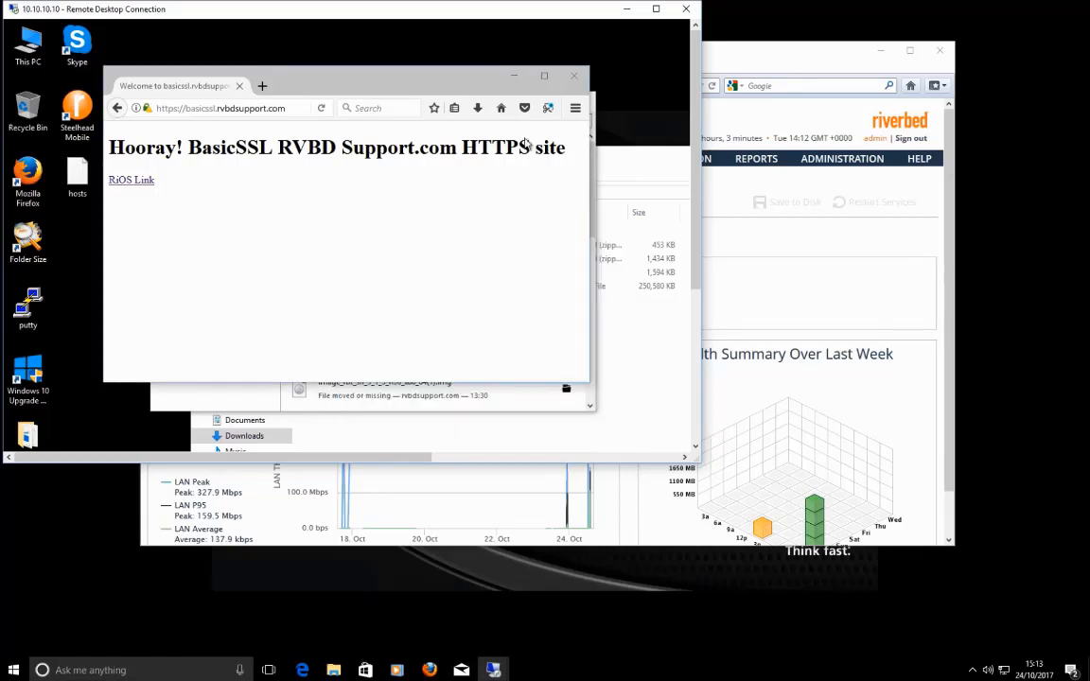
click(478, 108)
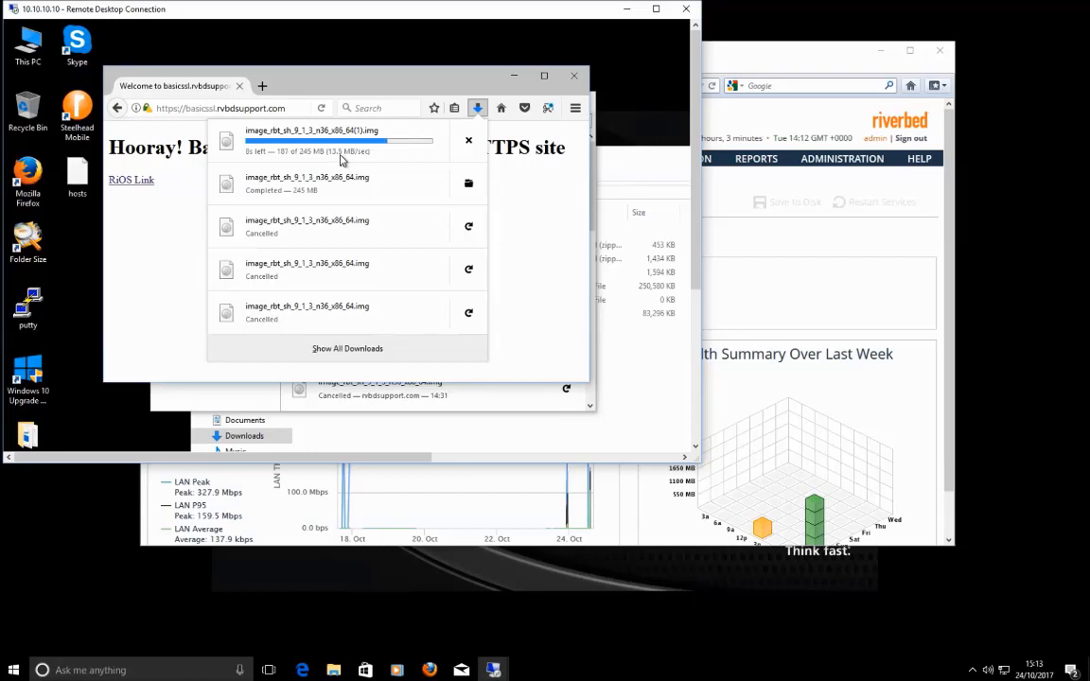
click(734, 270)
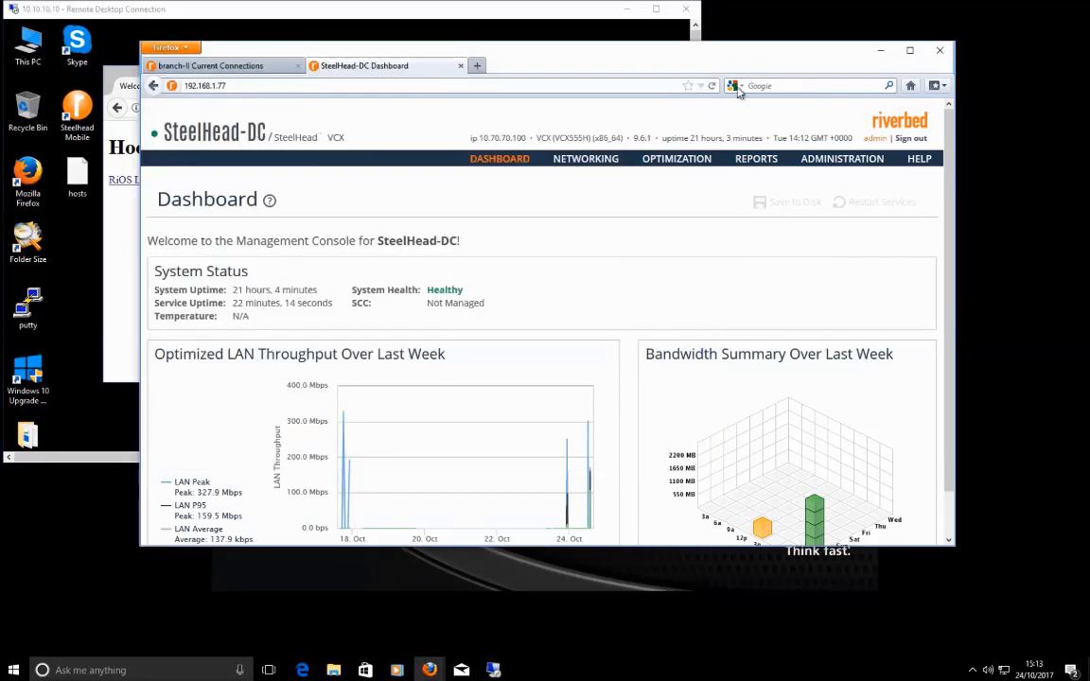
Step: Refresh branch-II's 443 connections, showing the HTTP download optimized with 99% reduction
click(226, 61)
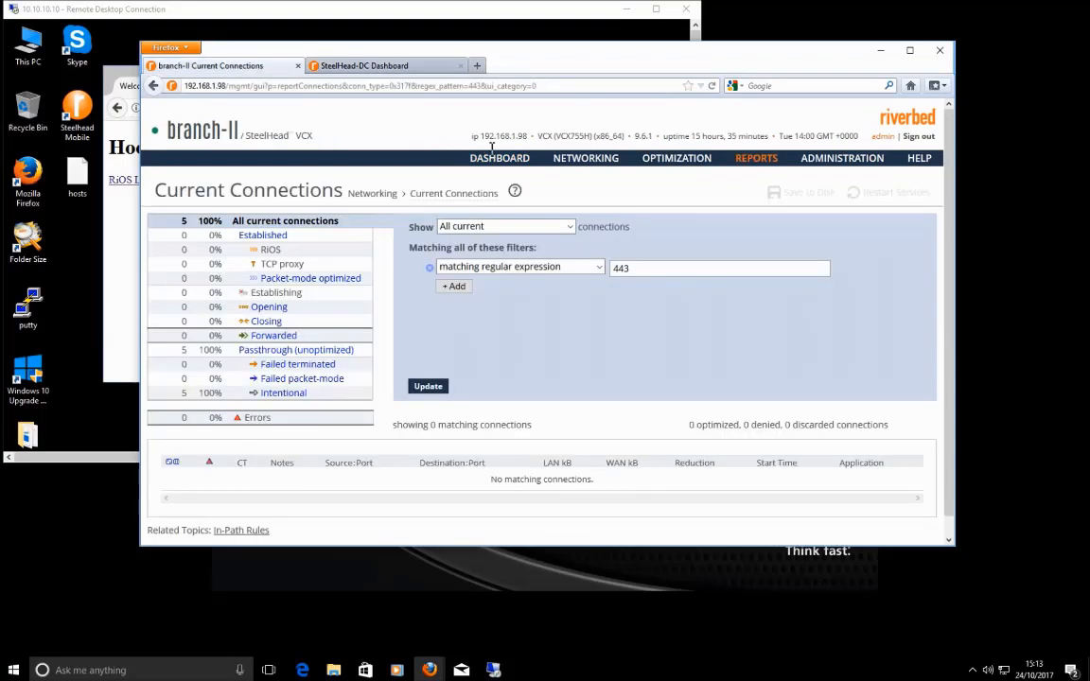
click(428, 386)
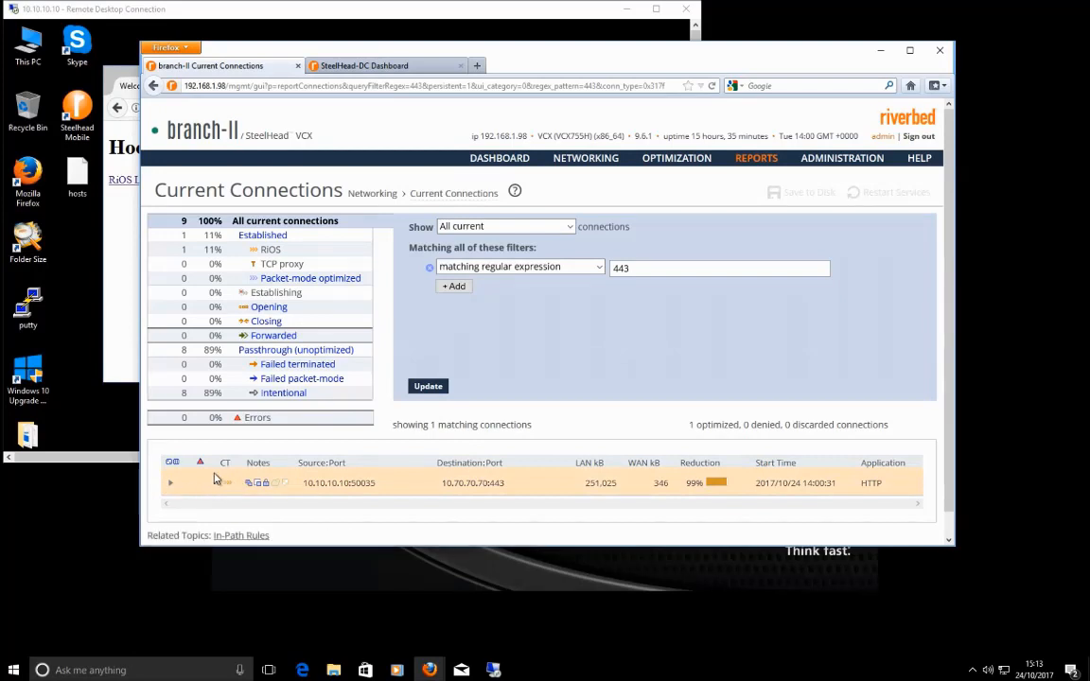
mouse_move(250, 489)
mouse_move(890, 490)
mouse_down()
mouse_move(860, 488)
mouse_move(884, 489)
mouse_up()
click(871, 488)
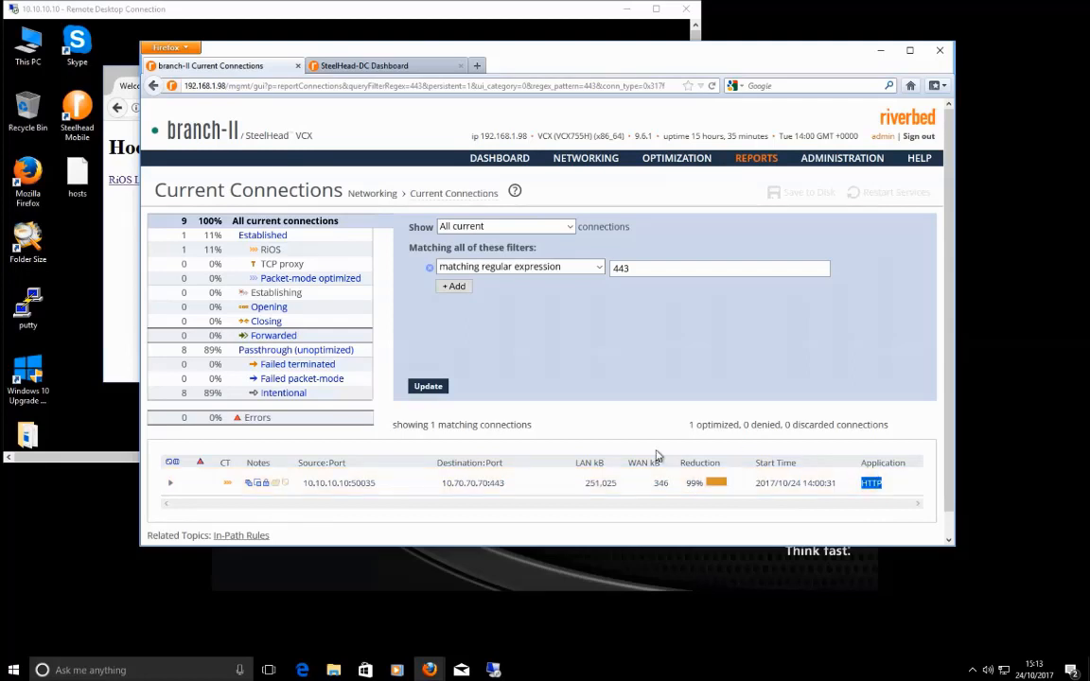
drag(687, 485, 705, 489)
click(622, 356)
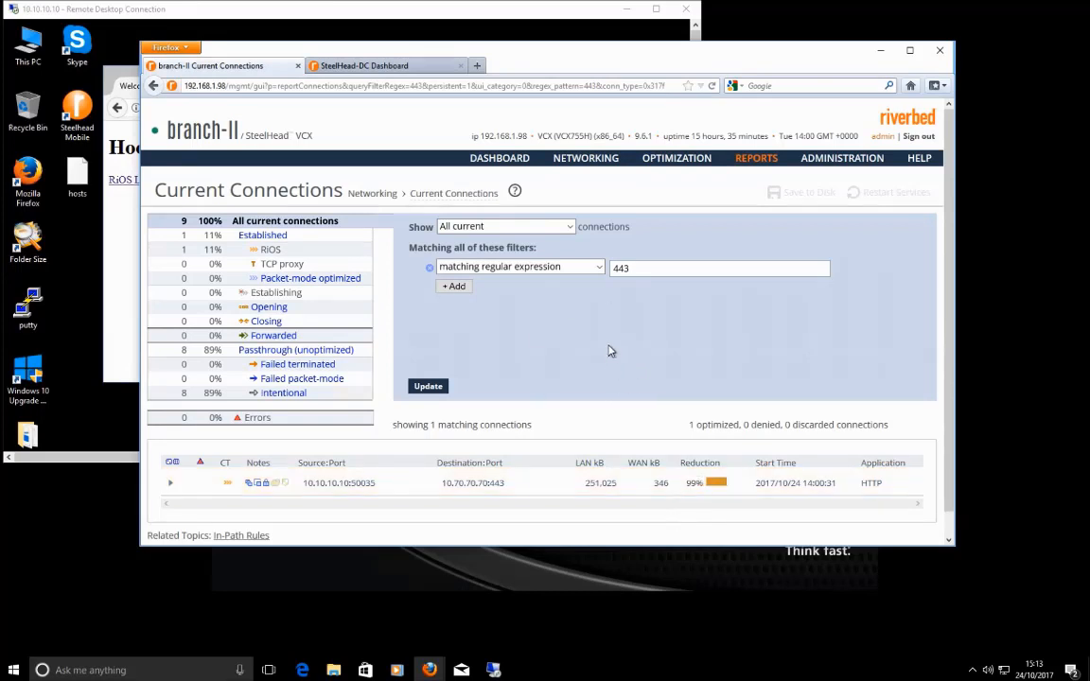
Step: Open SteelHead-DC's Optimization > SSL Main Settings page
click(382, 66)
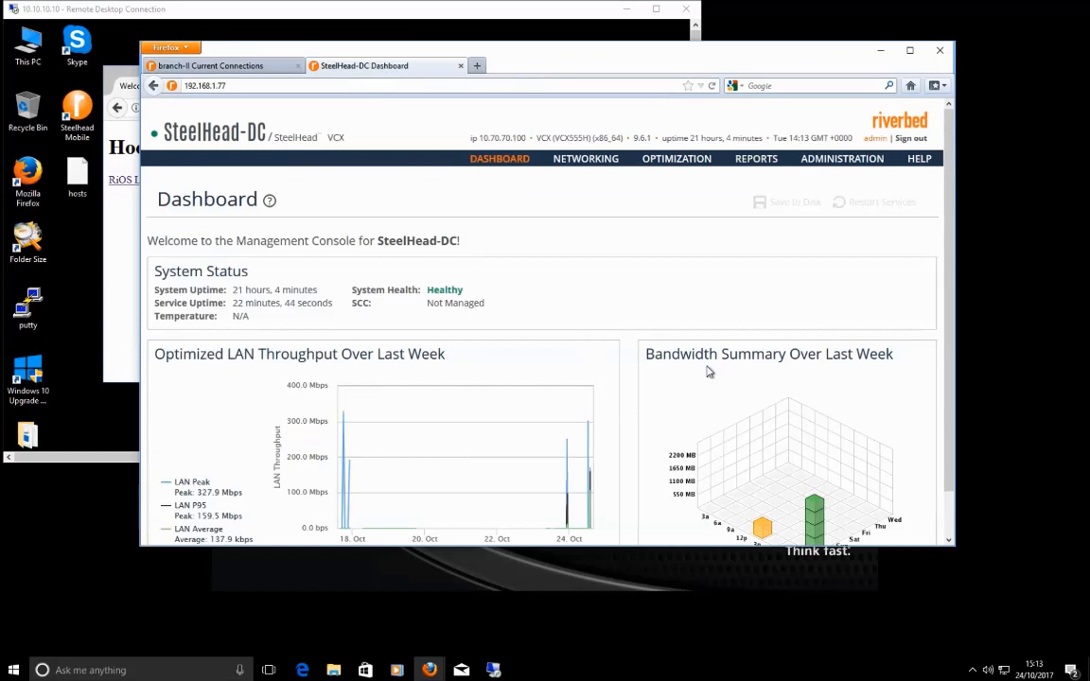
mouse_move(696, 159)
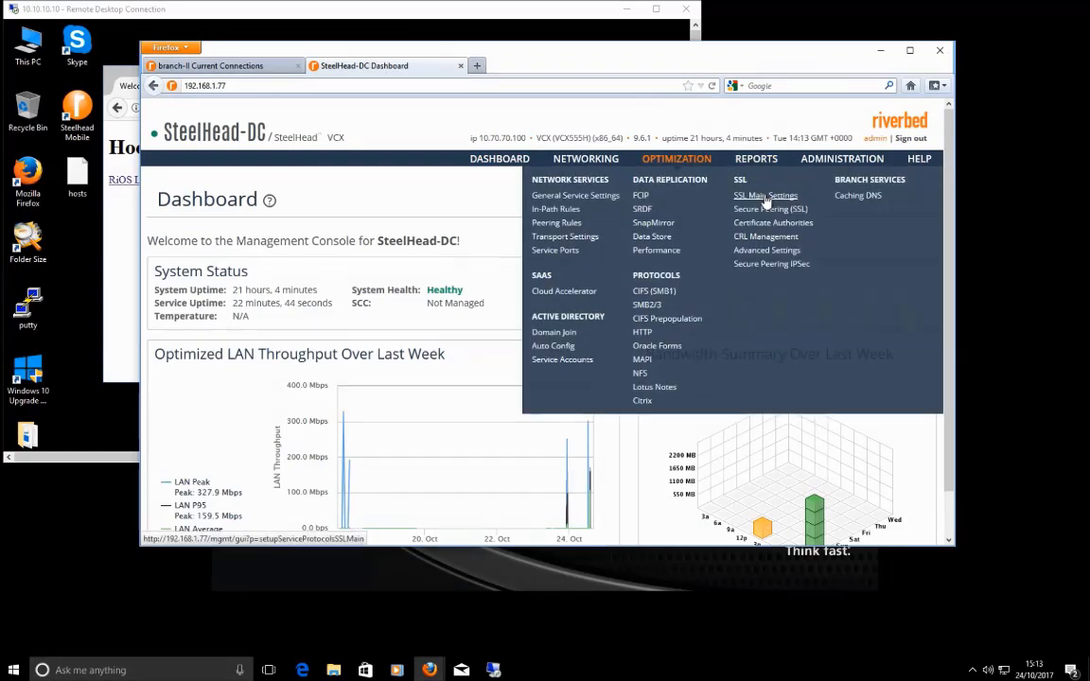
click(765, 195)
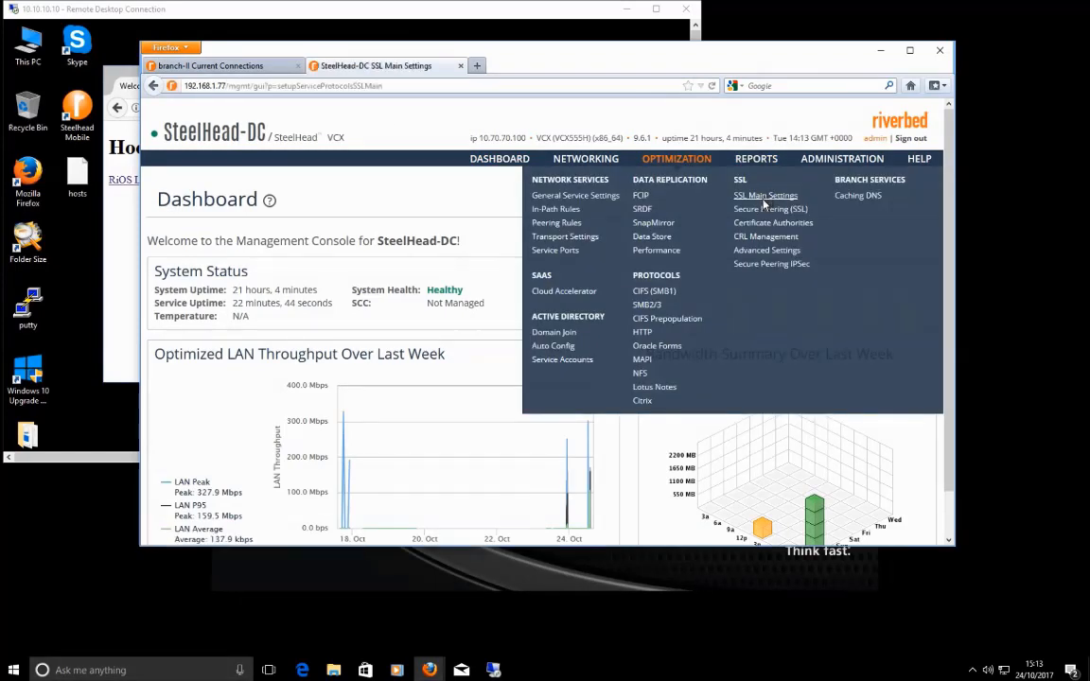
scroll(338, 469, down, 4)
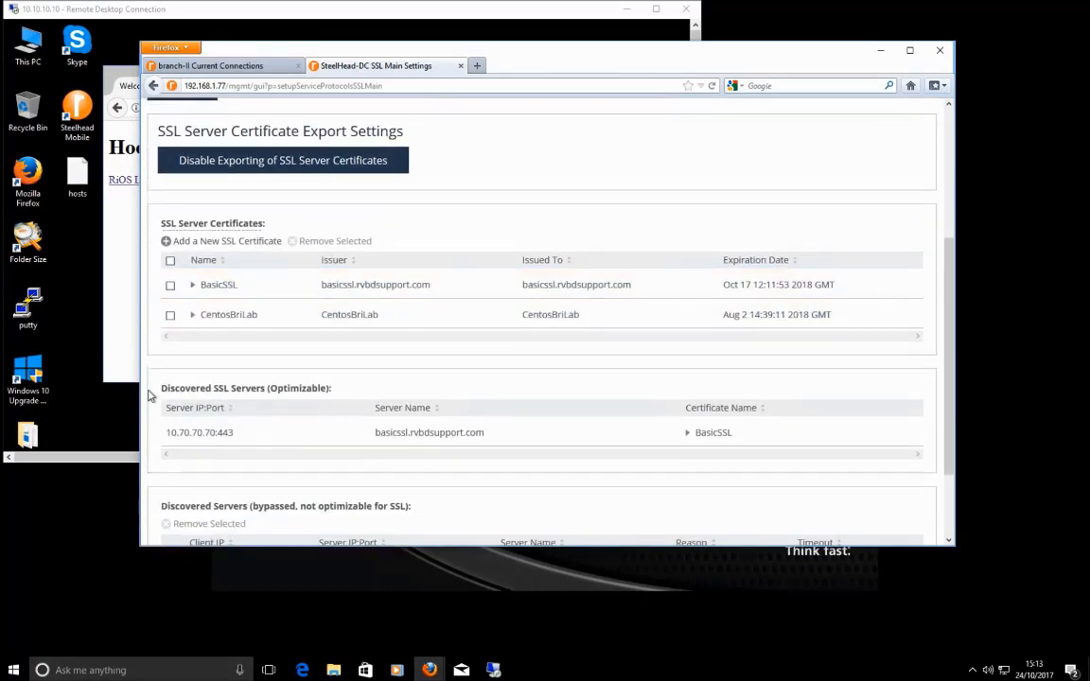
Step: Confirm basicssl.rvbdsupport.com at 10.70.70.70:443 is a discovered optimizable server, viewing its BasicSSL certificate
drag(161, 388, 271, 390)
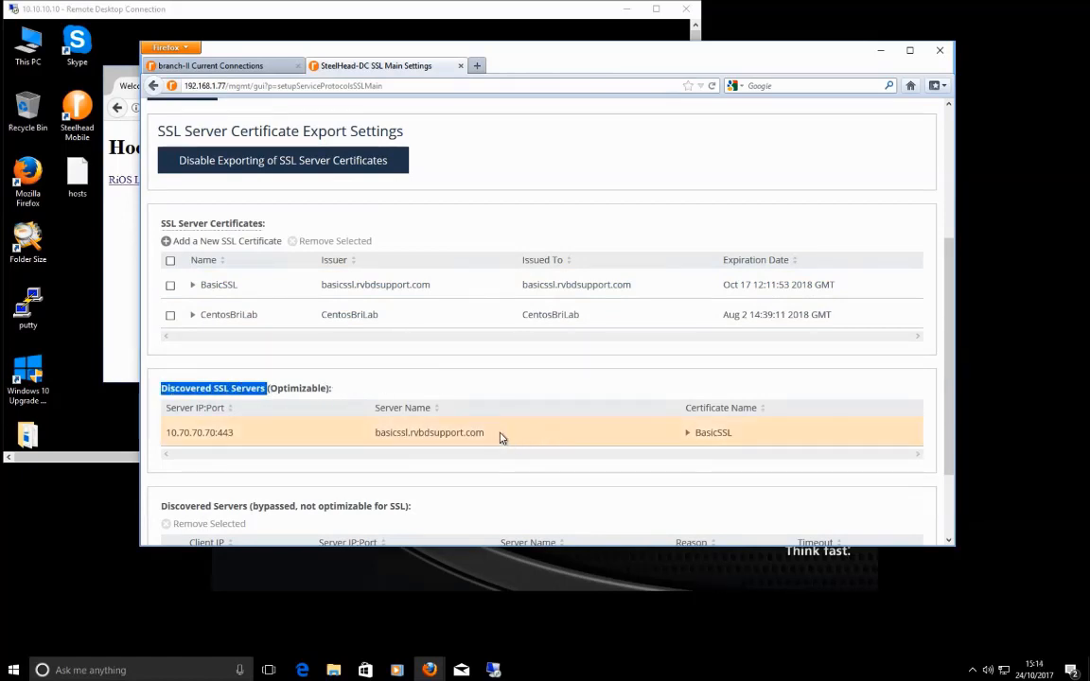
drag(501, 438, 165, 435)
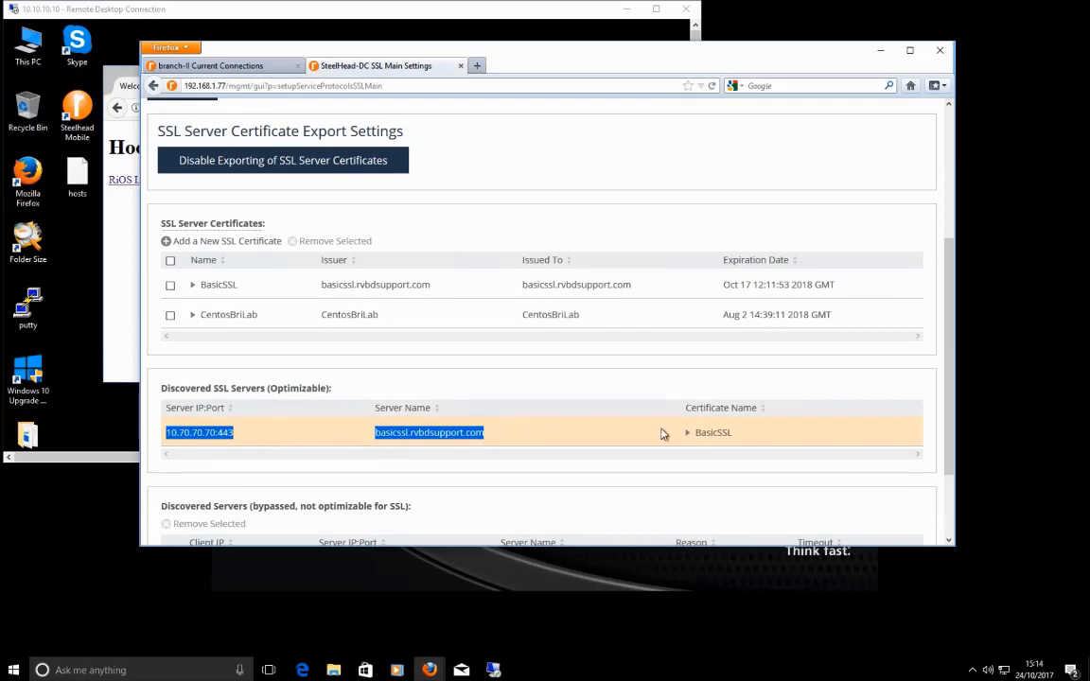
click(689, 434)
scroll(700, 355, down, 1)
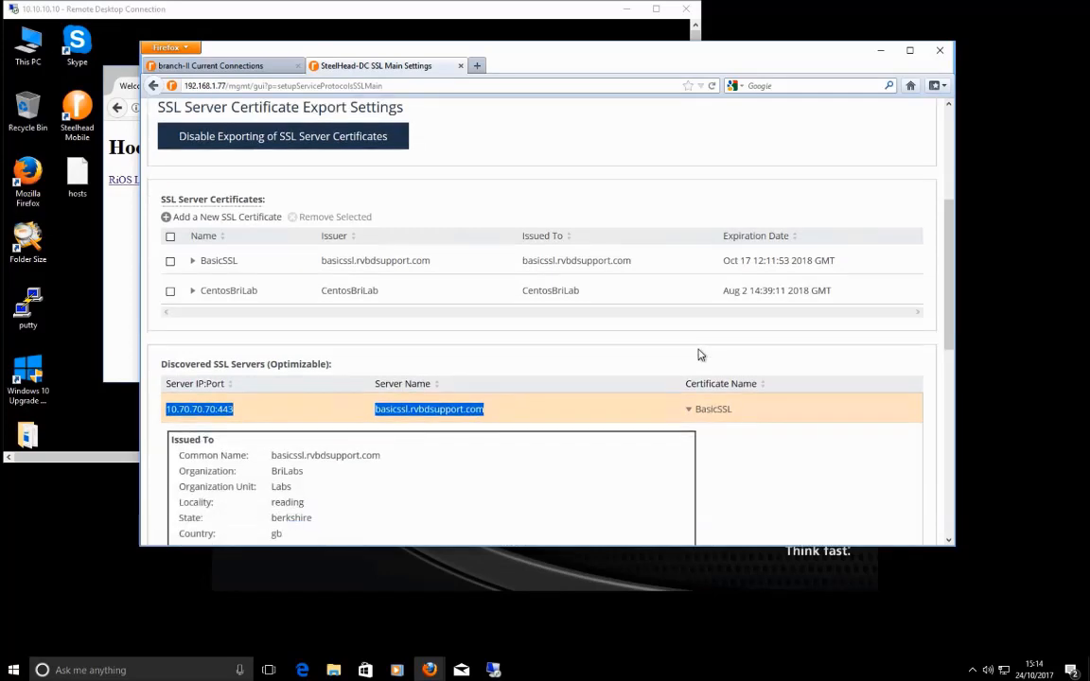
scroll(701, 355, down, 5)
scroll(638, 365, up, 5)
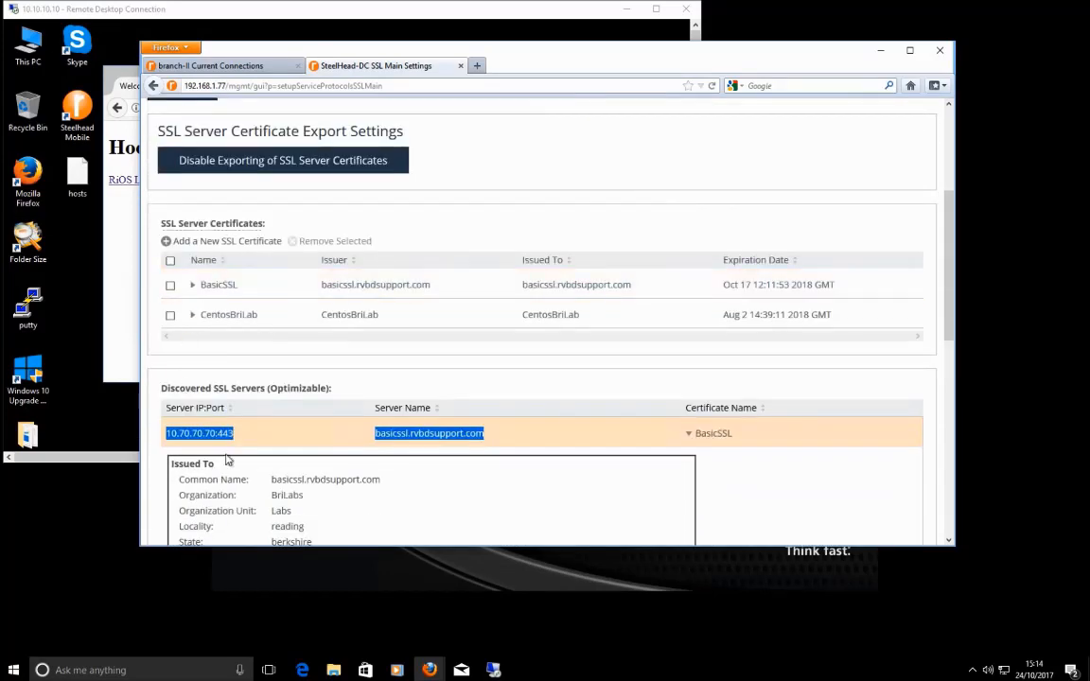
click(689, 434)
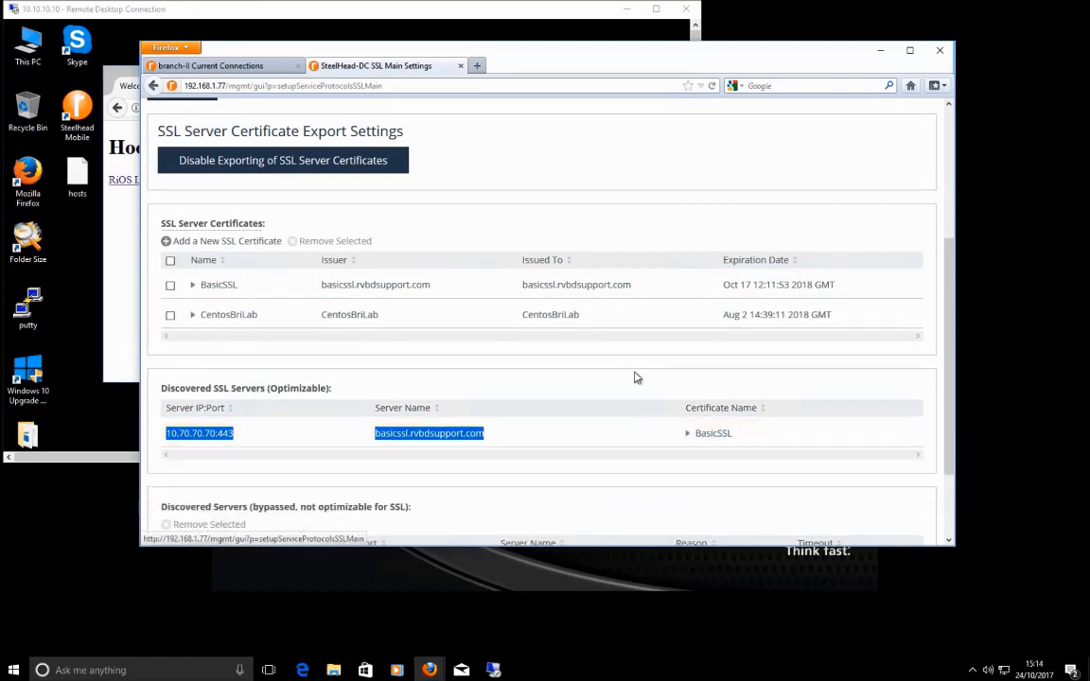
scroll(636, 379, down, 2)
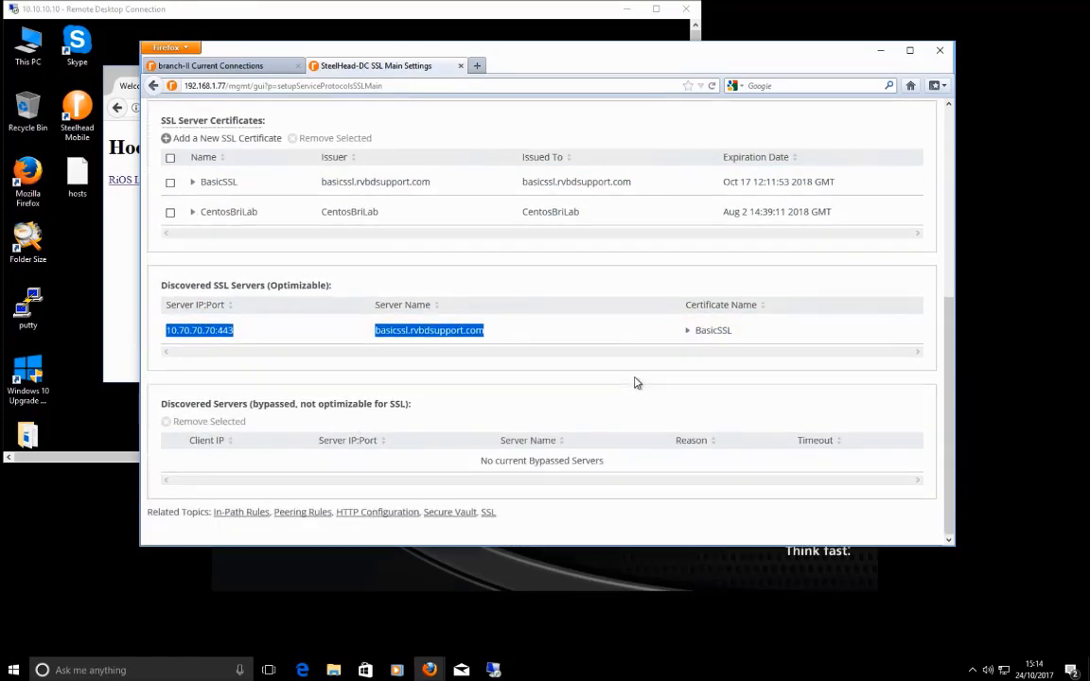